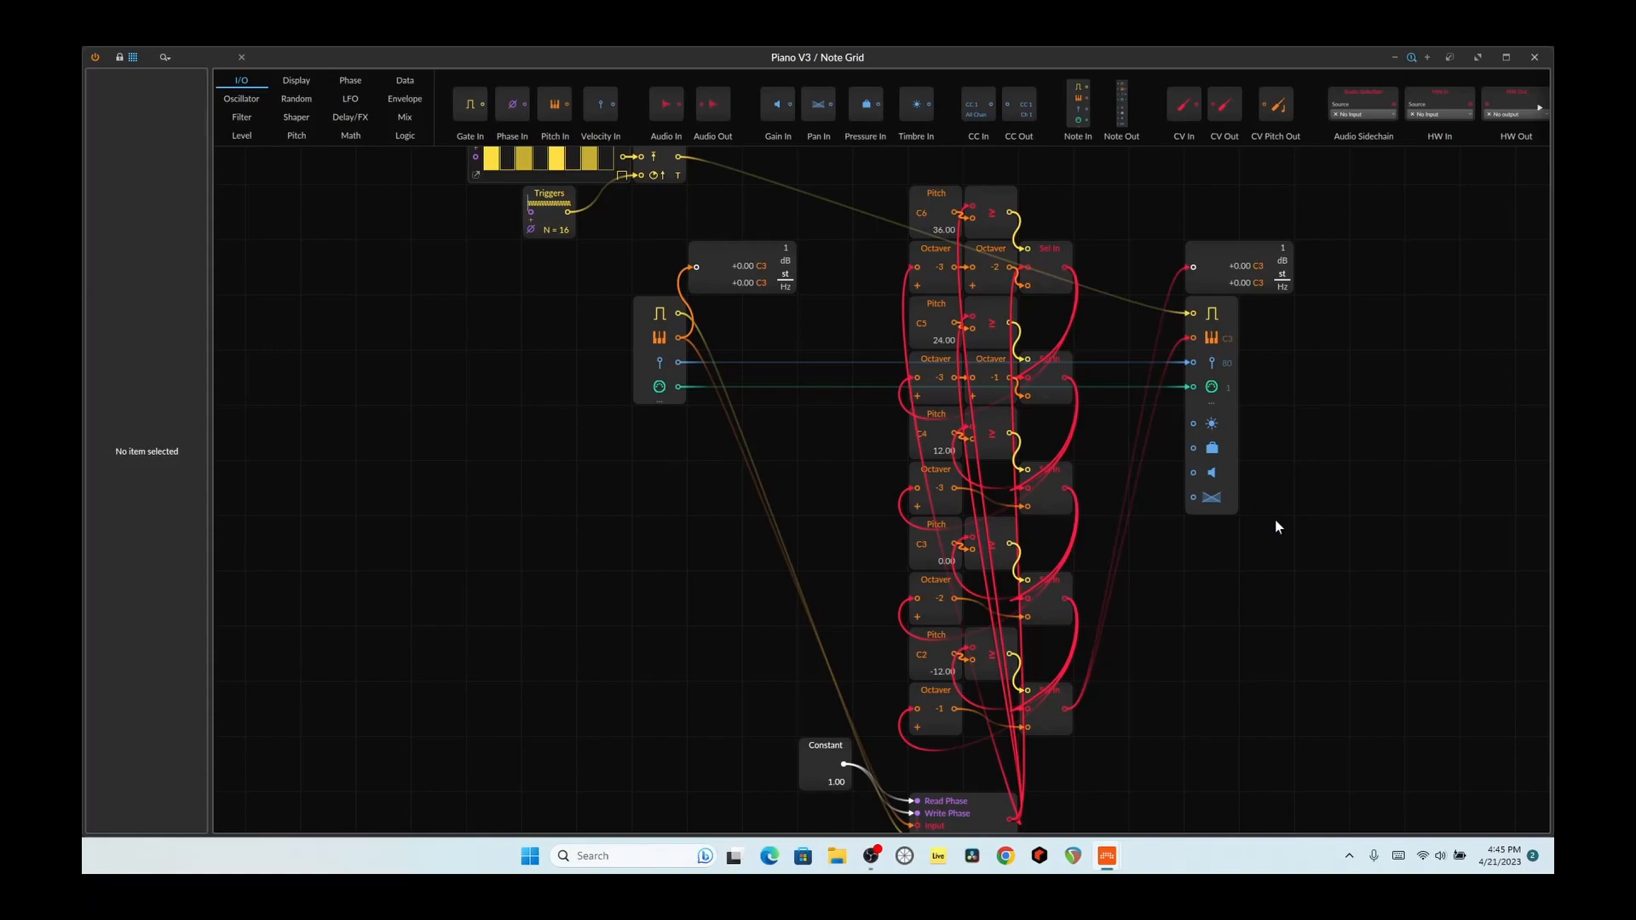
# Dock the Piano V3 Note Grid editor in the main window and examine the gate steps, Triggers and Clk Quant modules
pyautogui.click(1309, 489)
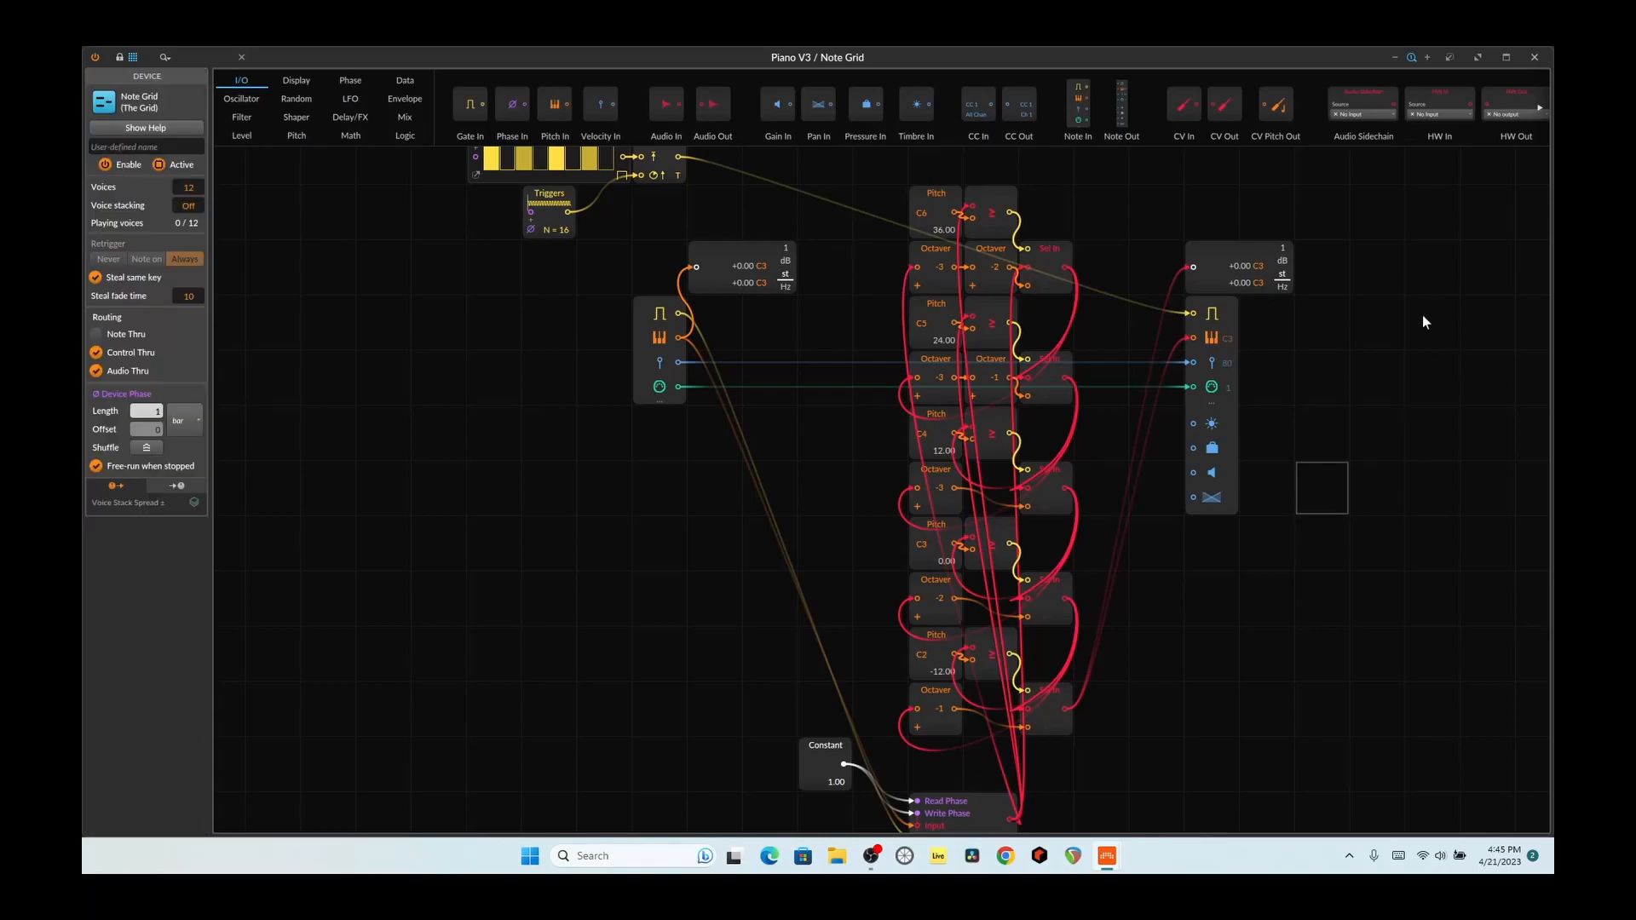
pyautogui.click(1442, 60)
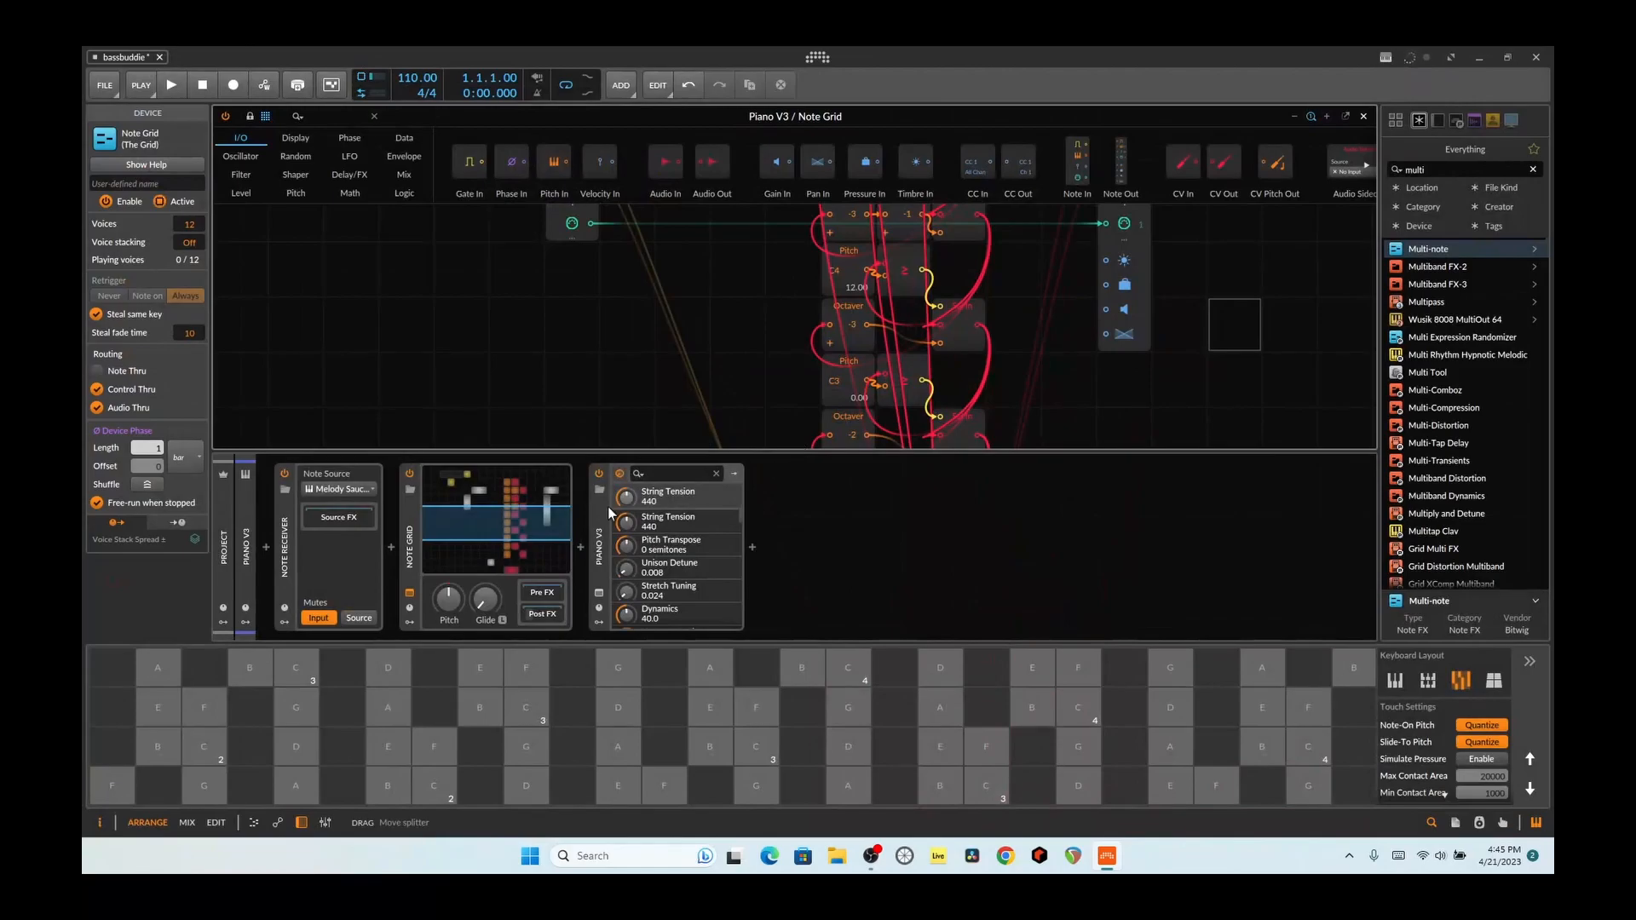
pyautogui.scroll(5, 699, 329)
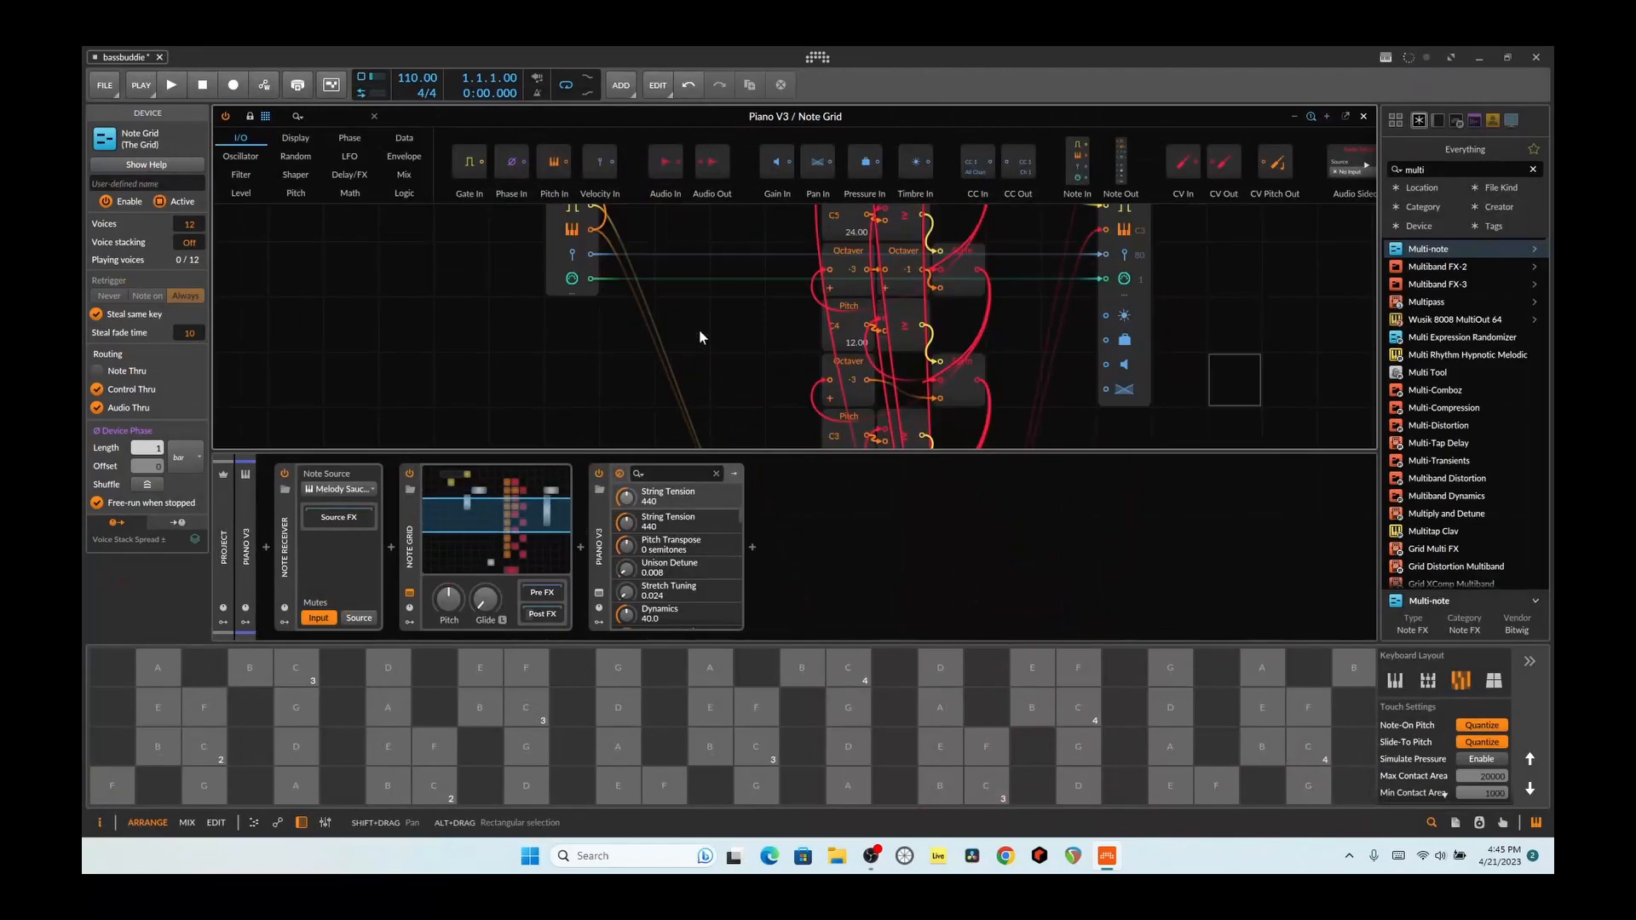
pyautogui.scroll(-2, 699, 329)
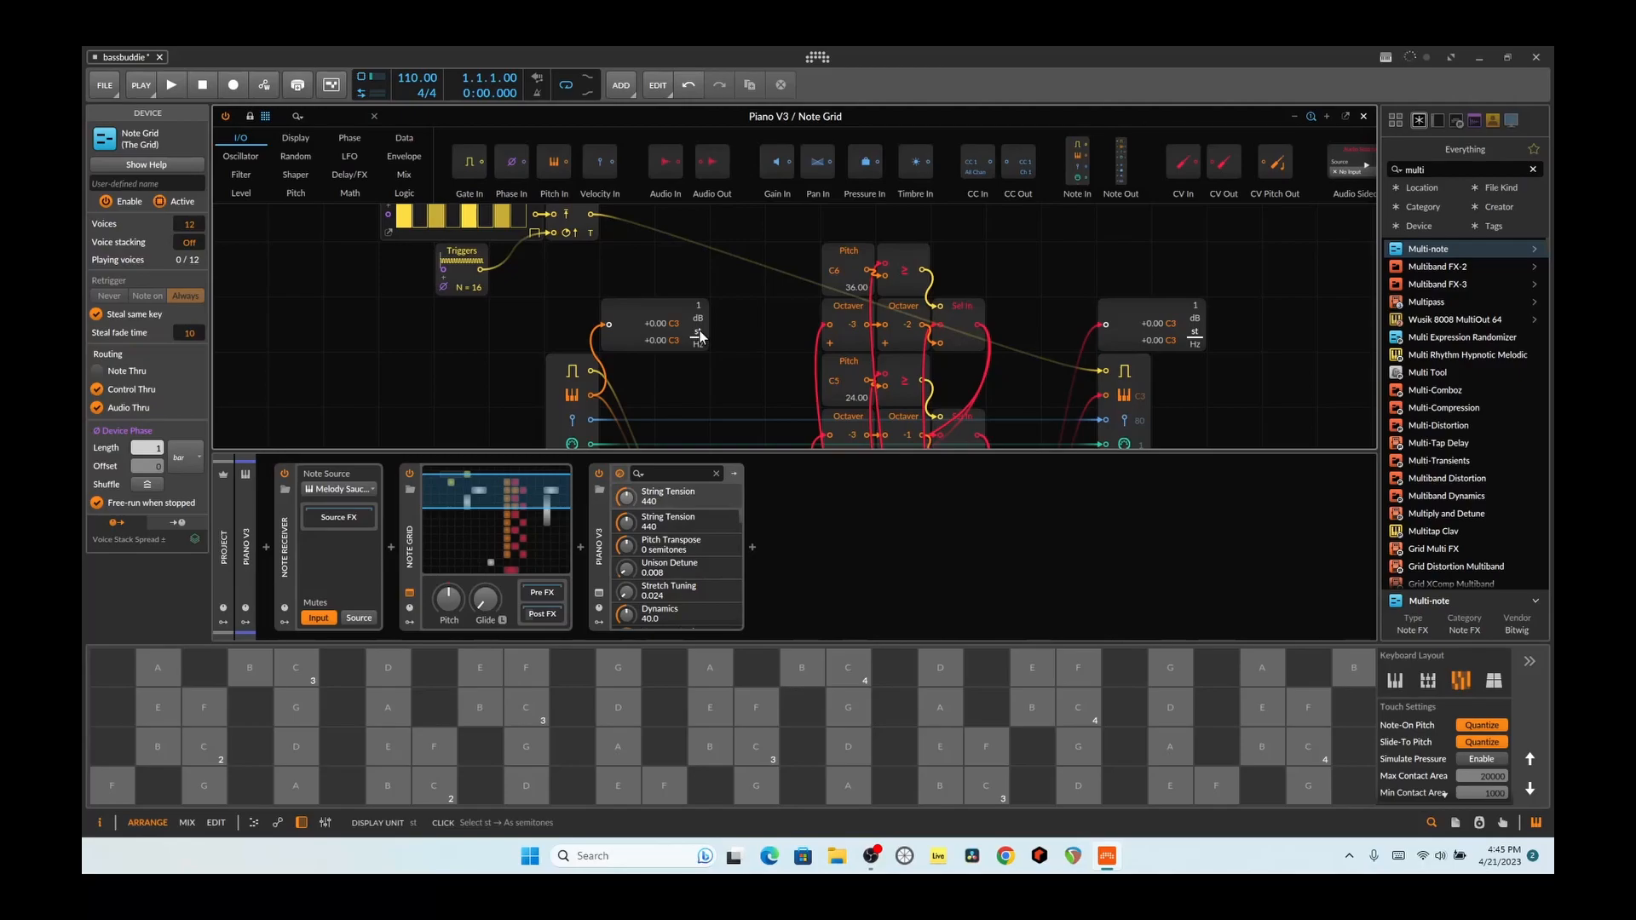
pyautogui.scroll(2, 546, 223)
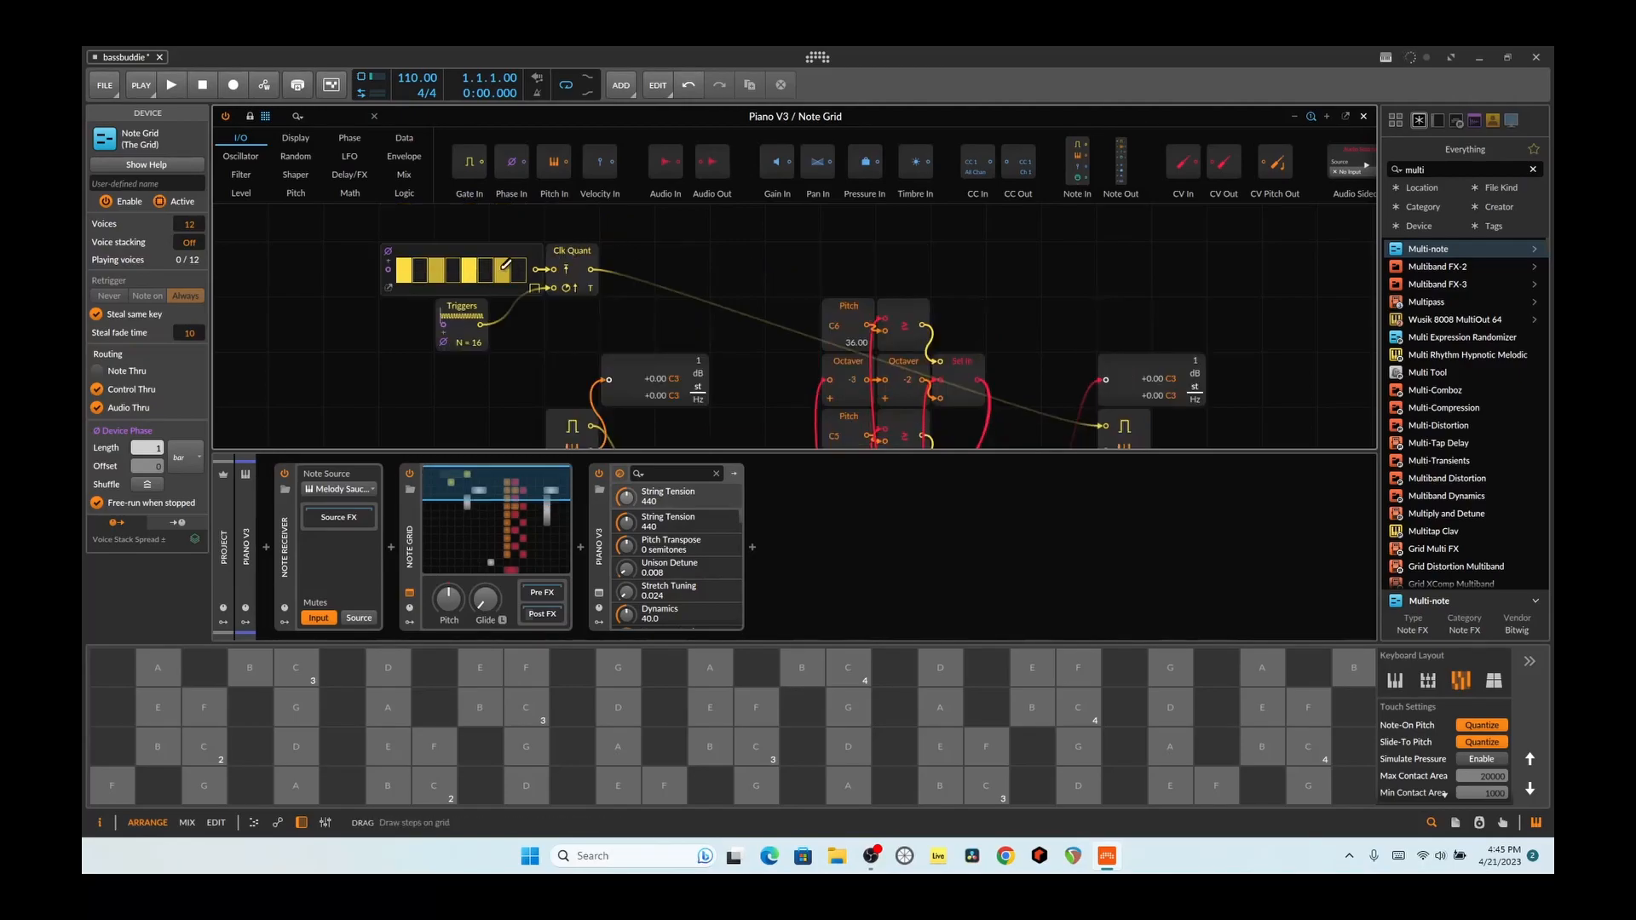
pyautogui.scroll(-2, 574, 284)
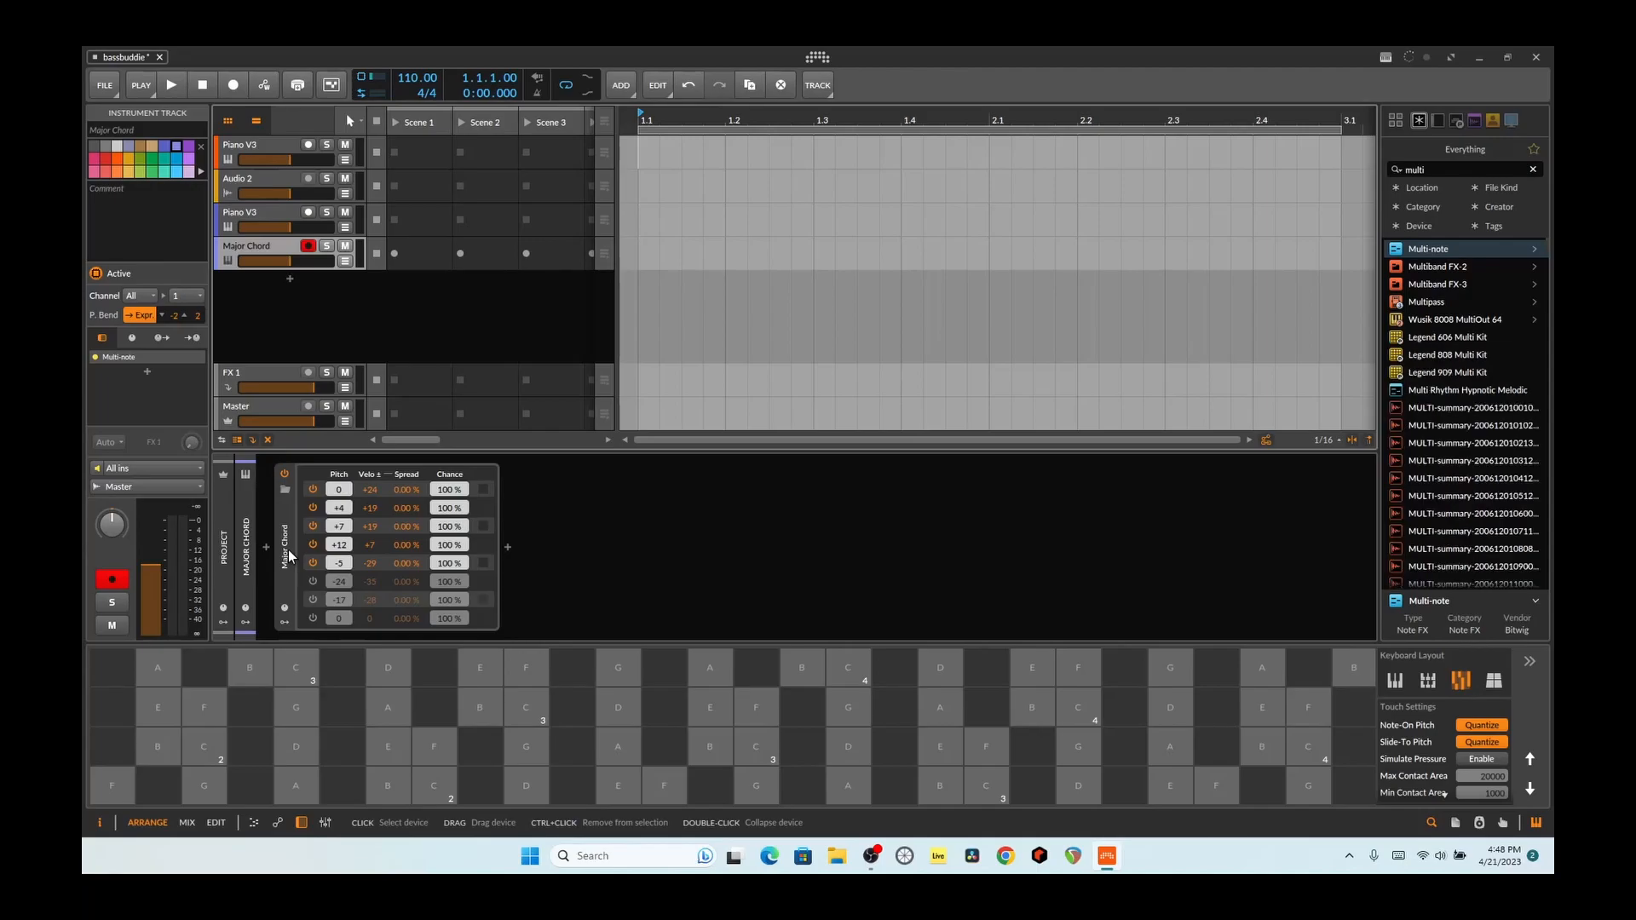
# Open the Note Grid nested in the Piano V3 track's Post FX chain and show its editor in a separate, maximized window
pyautogui.click(255, 219)
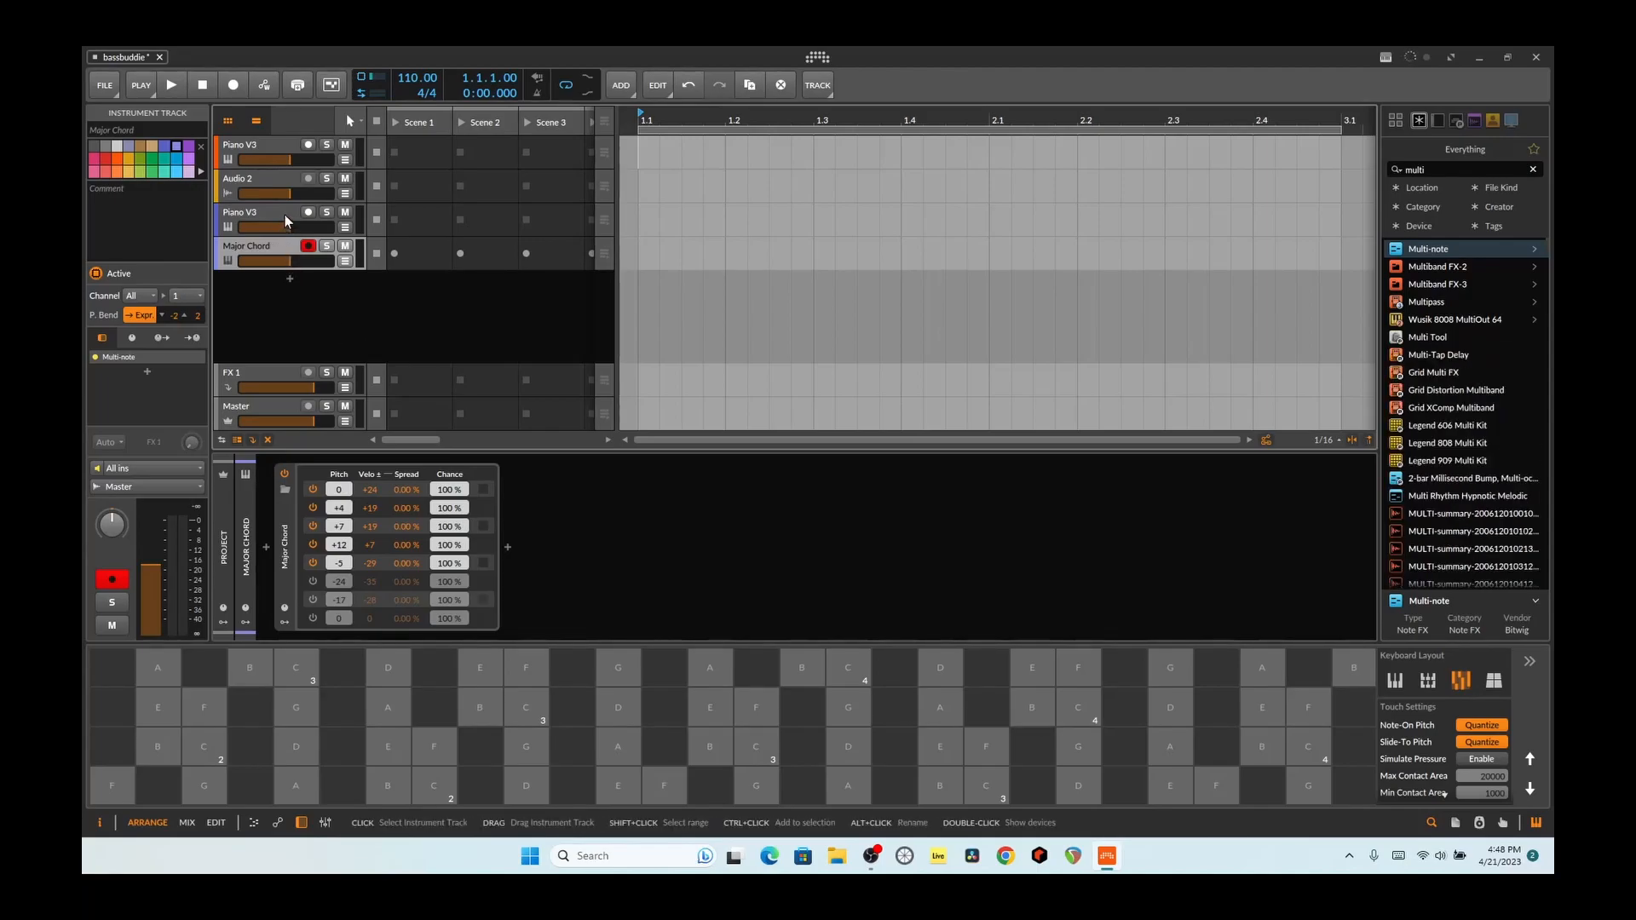
pyautogui.click(544, 614)
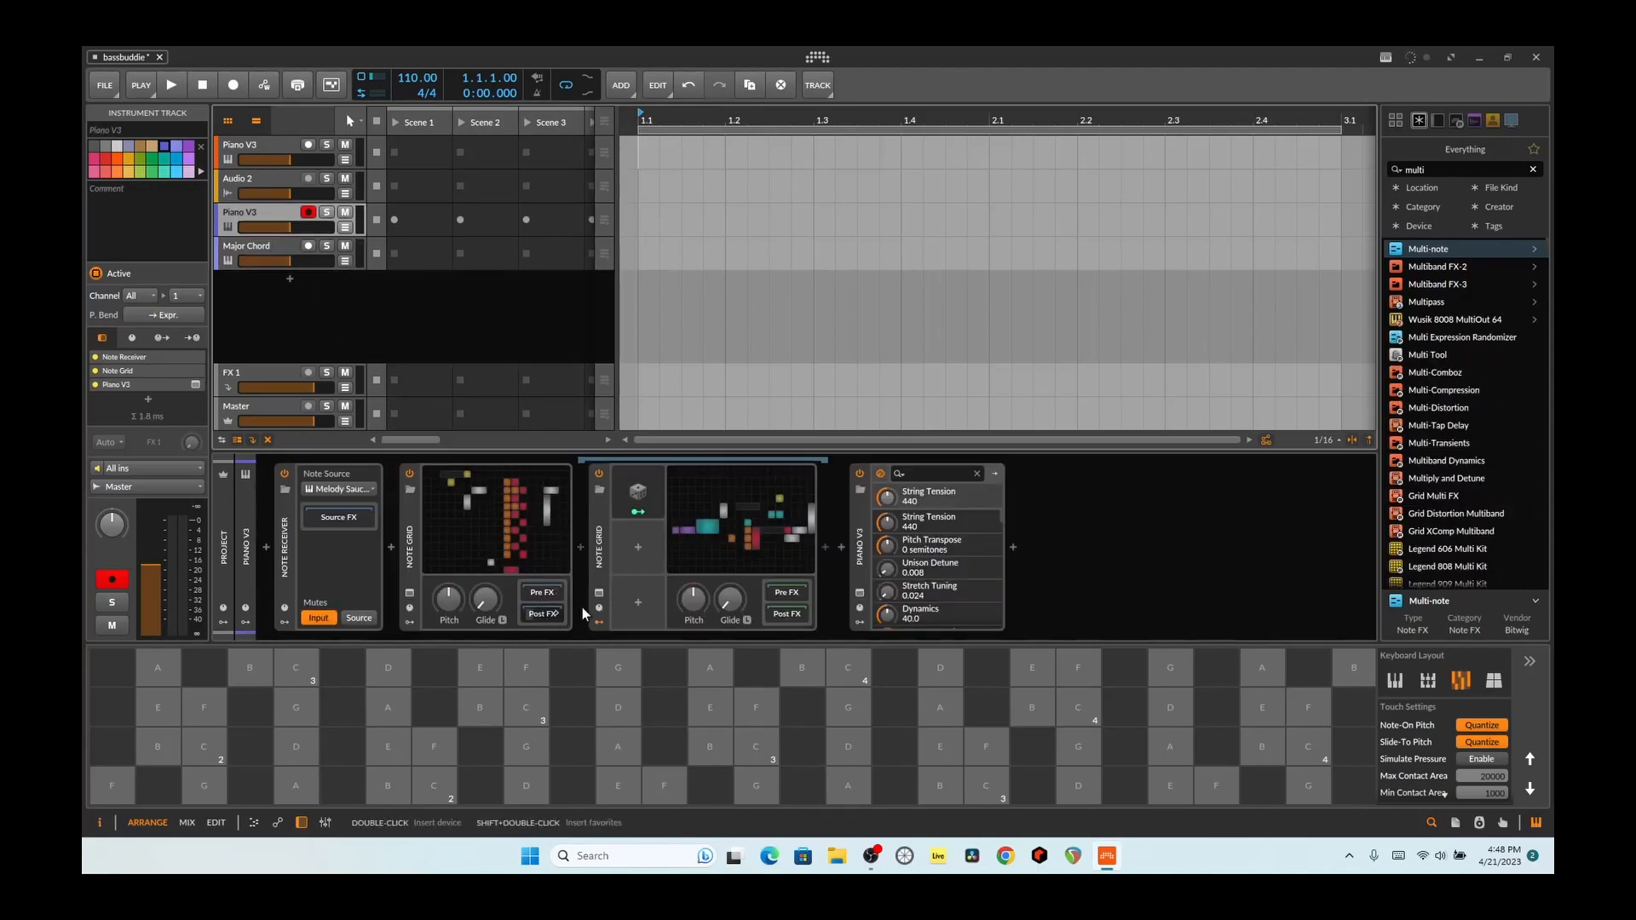
pyautogui.click(713, 544)
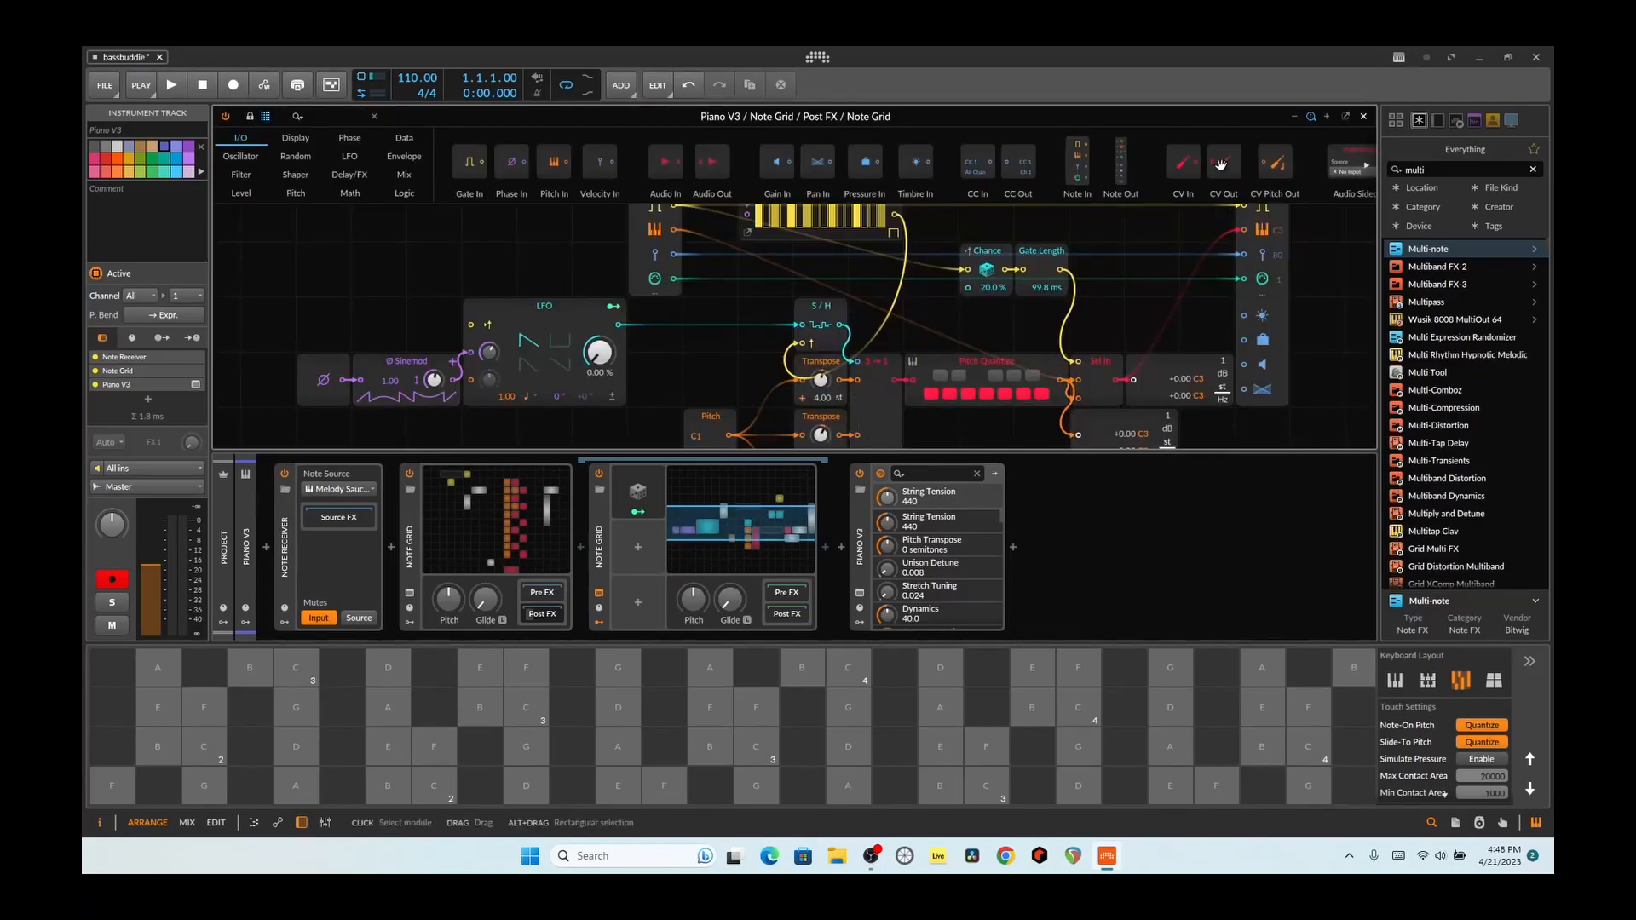
pyautogui.click(1343, 115)
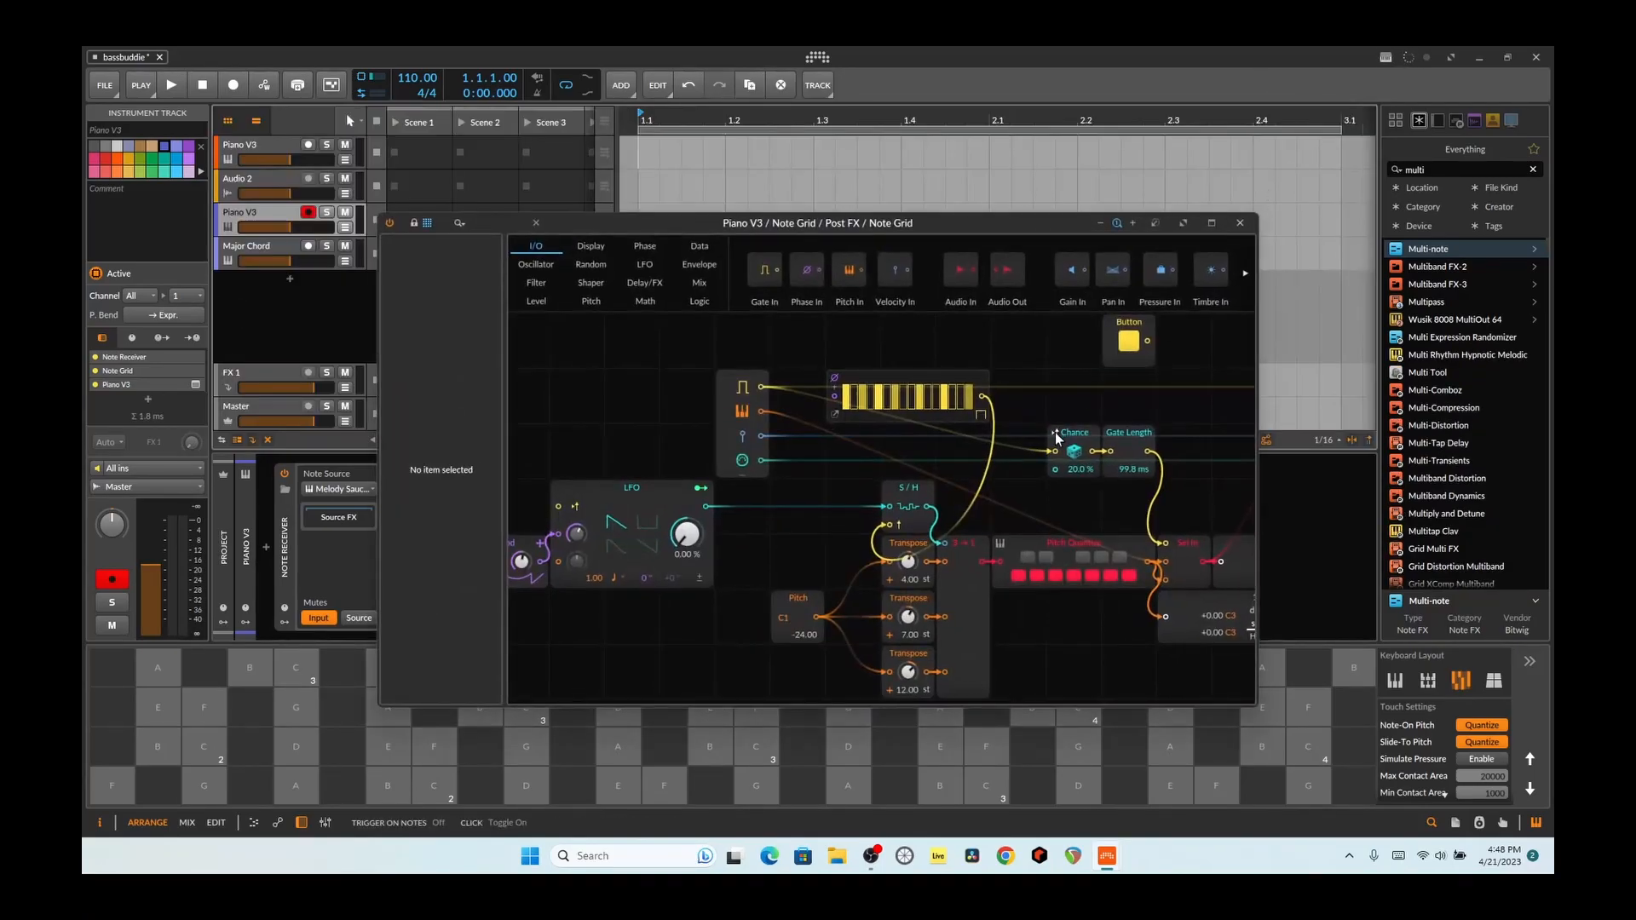
pyautogui.click(1210, 223)
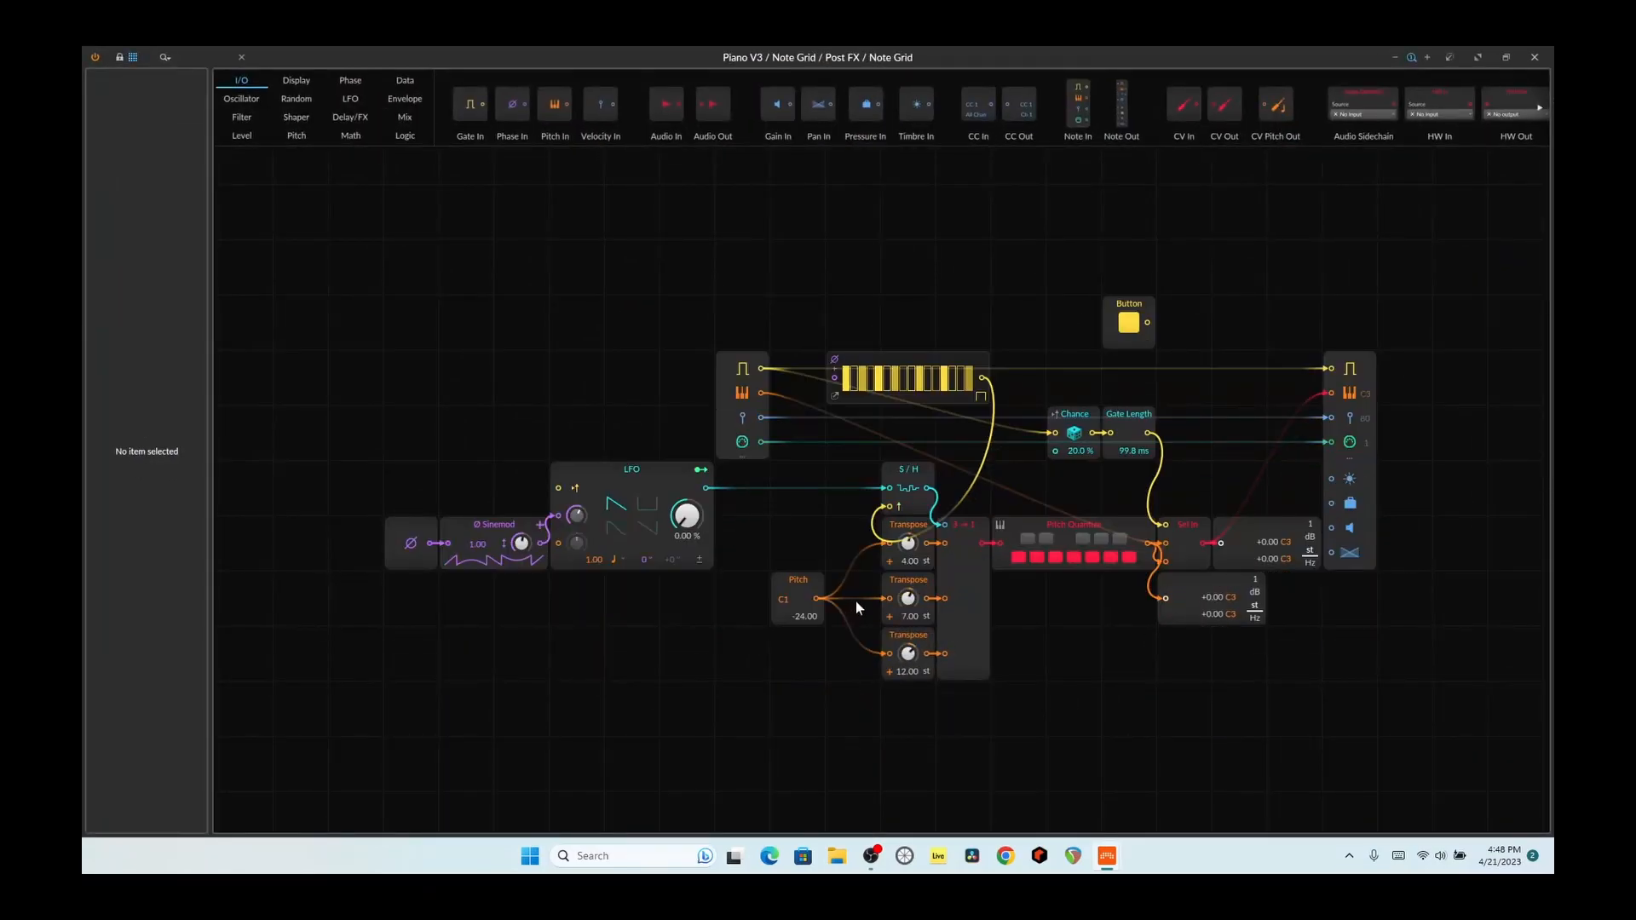
pyautogui.scroll(3, 855, 600)
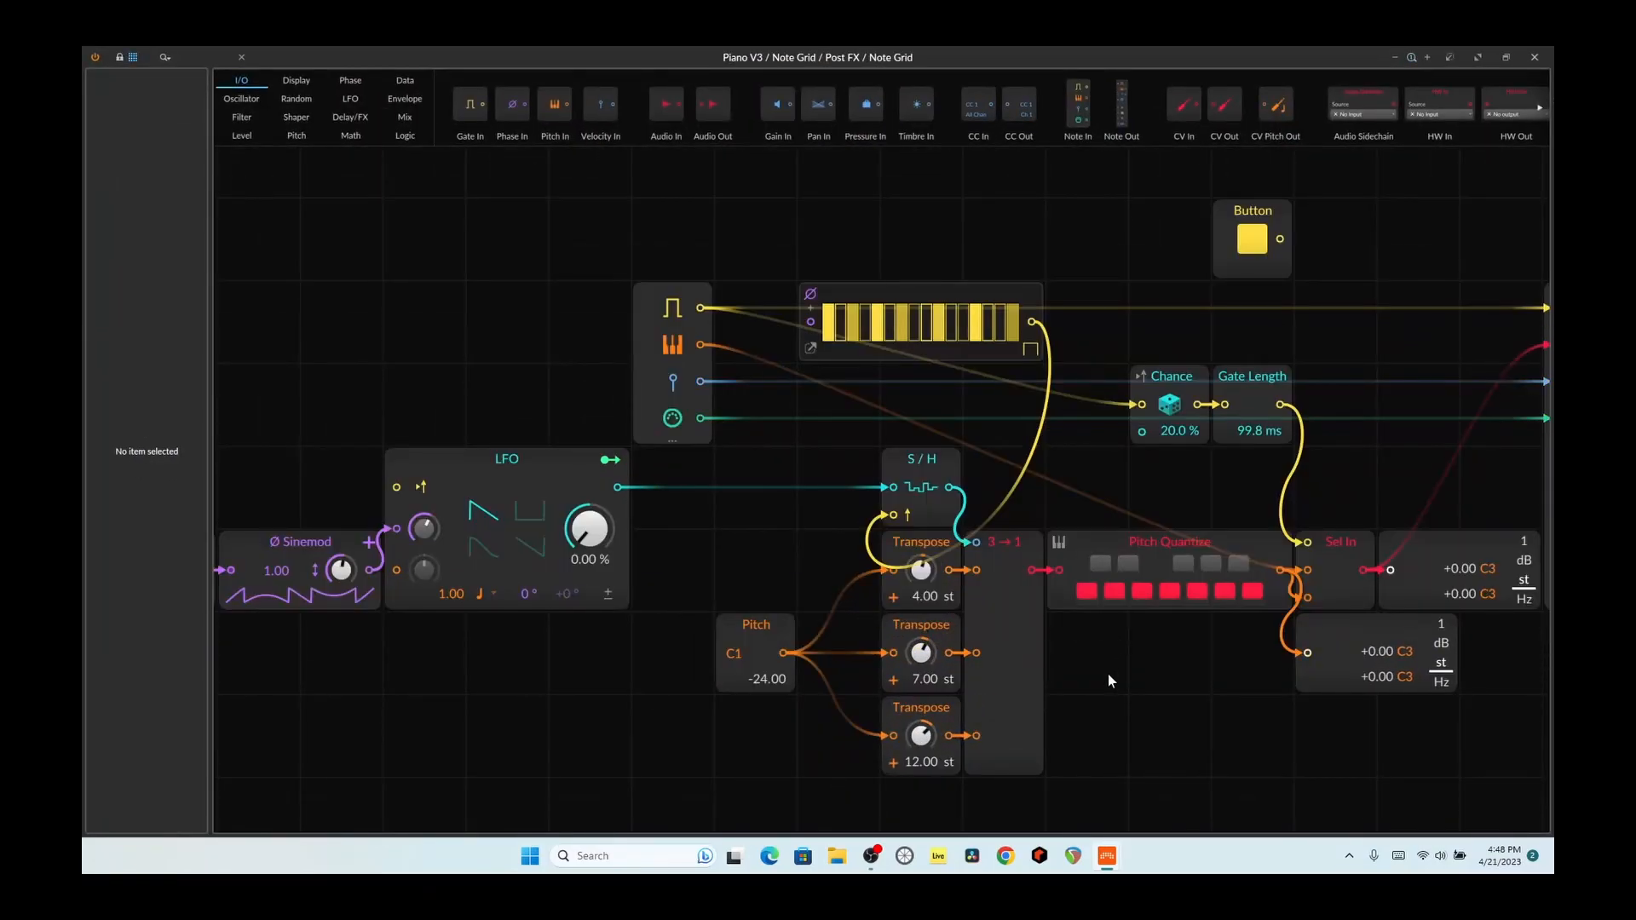
# Examine how the Pitch, Transpose, S/H, LFO and Sinemod modules are wired, moving S/H aside and back to expose its cables
pyautogui.click(1108, 673)
pyautogui.moveTo(1111, 668); pyautogui.dragTo(862, 533)
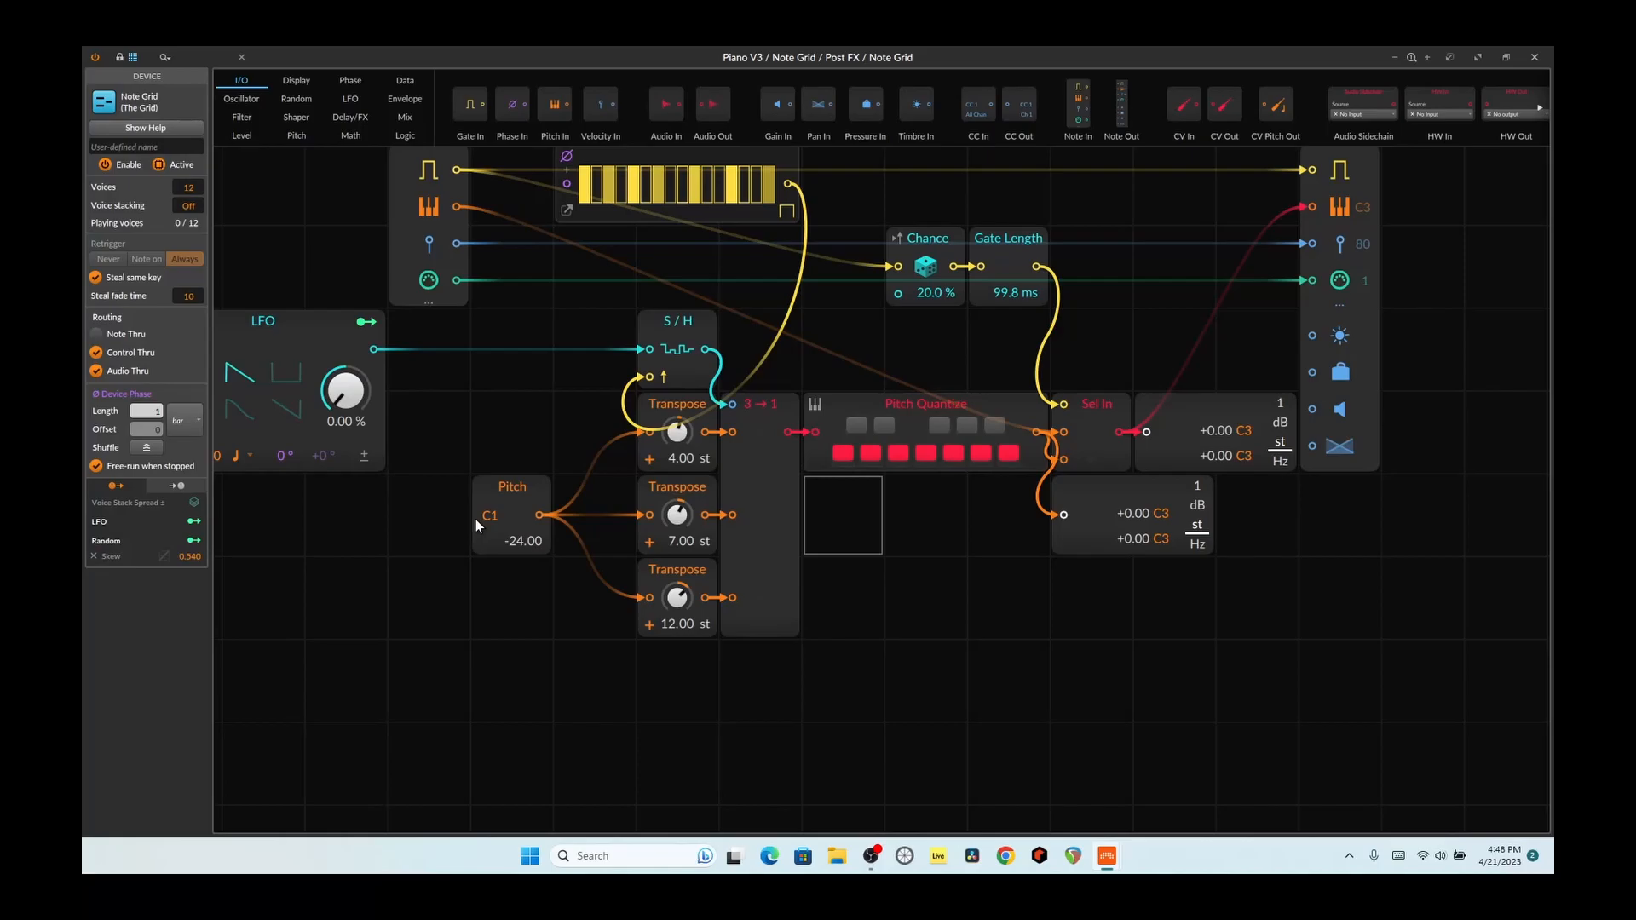
pyautogui.moveTo(488, 522)
pyautogui.mouseDown()
pyautogui.moveTo(488, 501)
pyautogui.moveTo(488, 522)
pyautogui.mouseUp()
pyautogui.moveTo(686, 344); pyautogui.dragTo(705, 308)
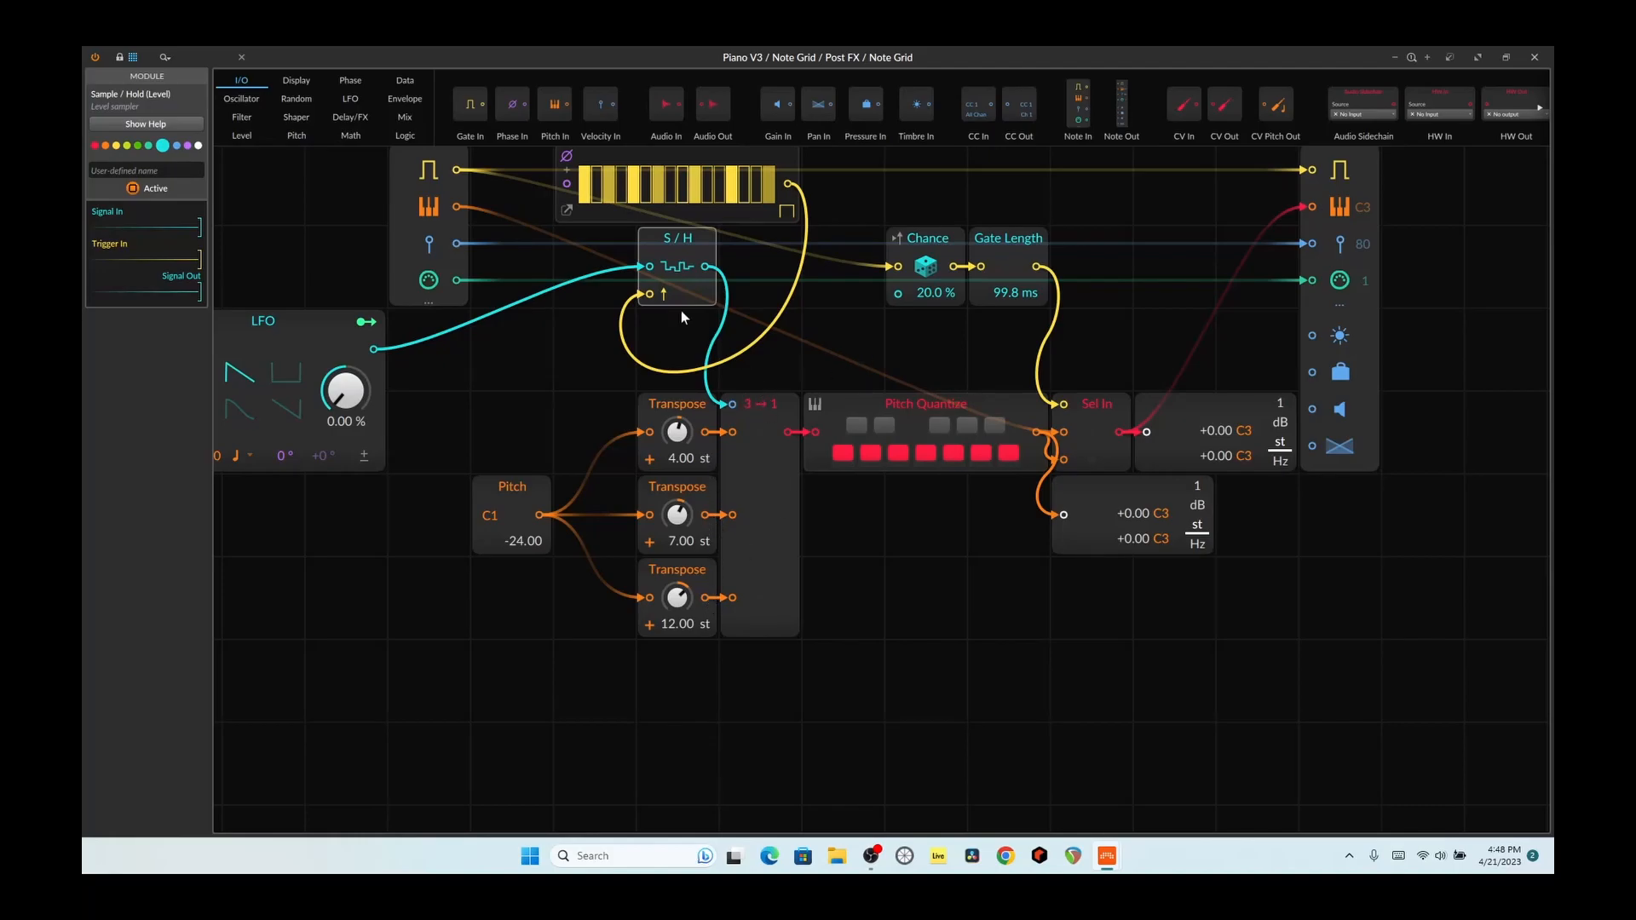
pyautogui.moveTo(690, 299); pyautogui.dragTo(691, 381)
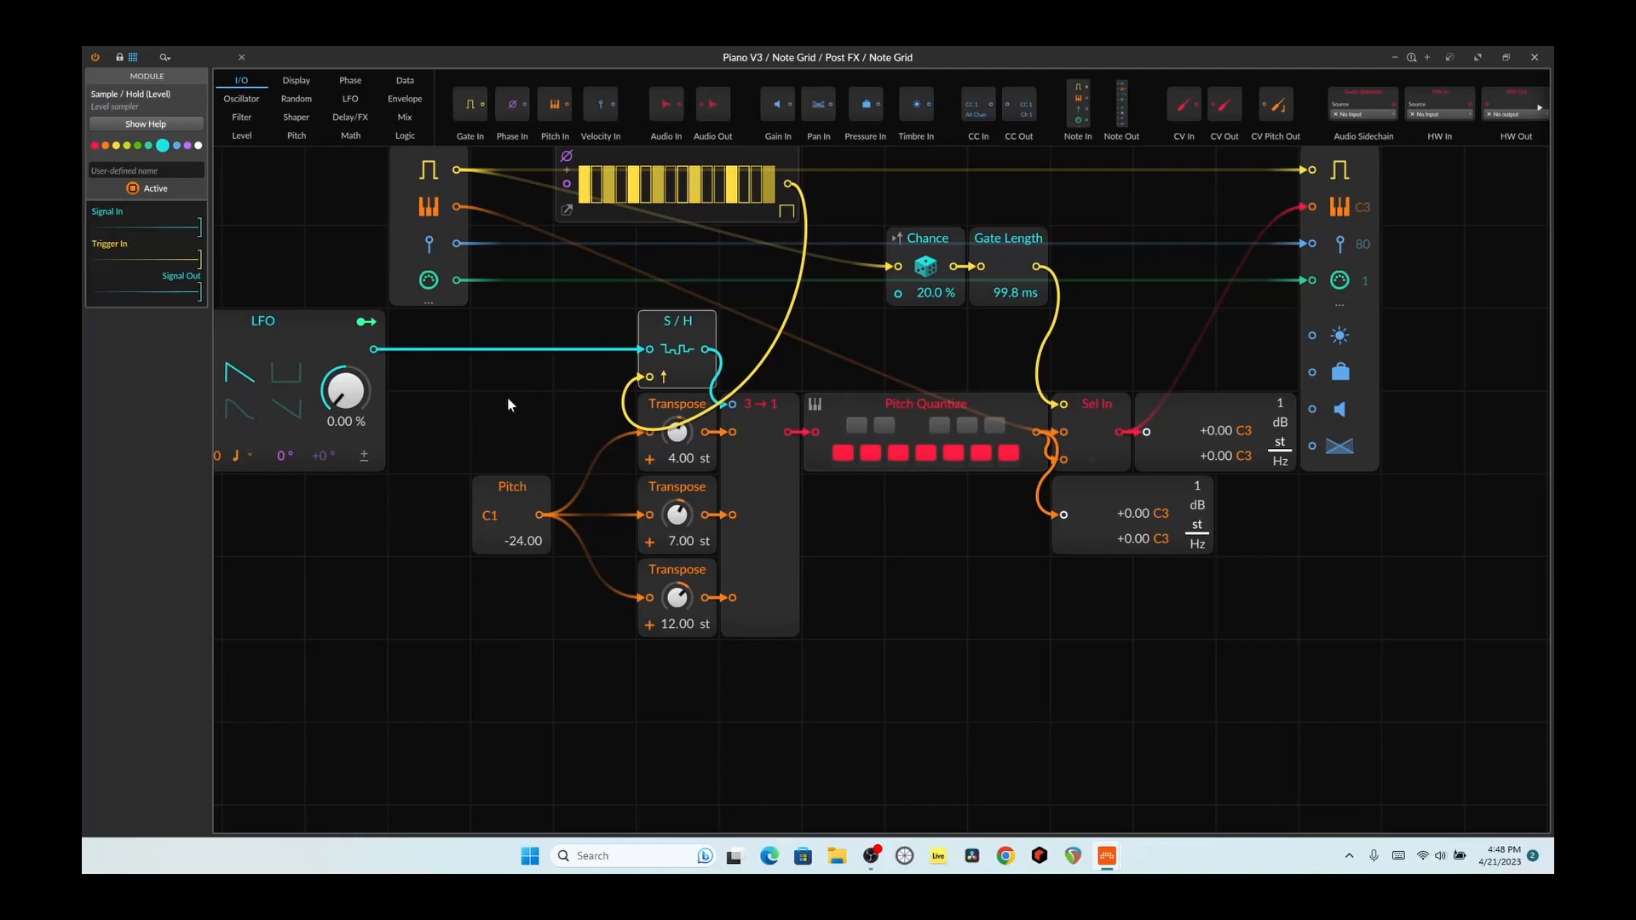
pyautogui.hscroll(-8, 507, 396)
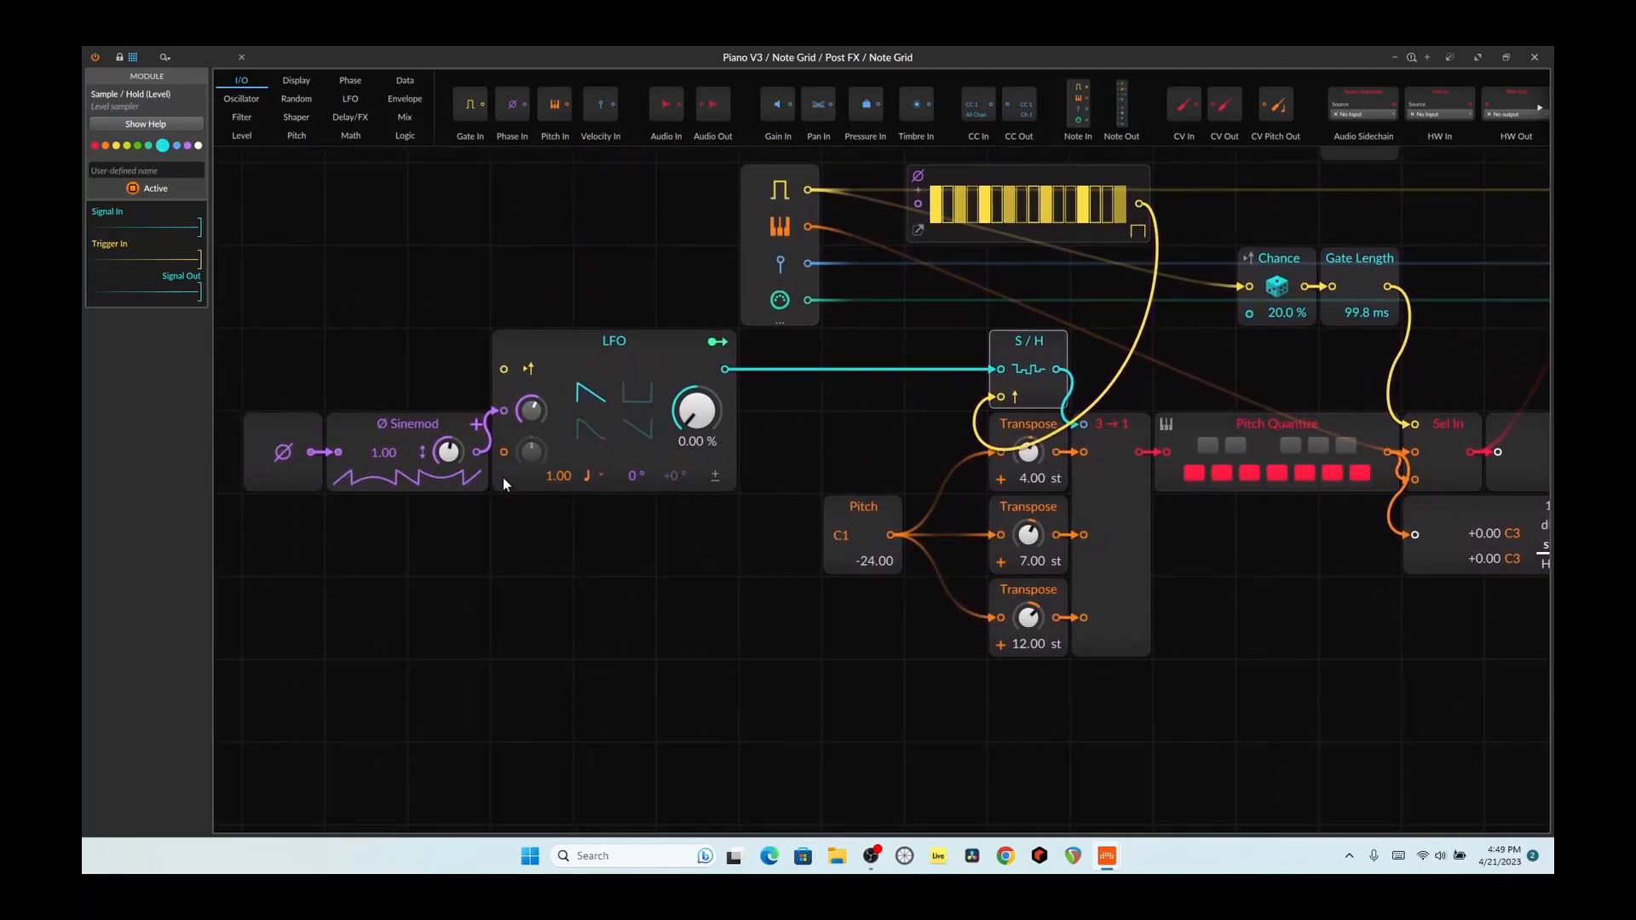
pyautogui.moveTo(879, 450); pyautogui.dragTo(649, 446)
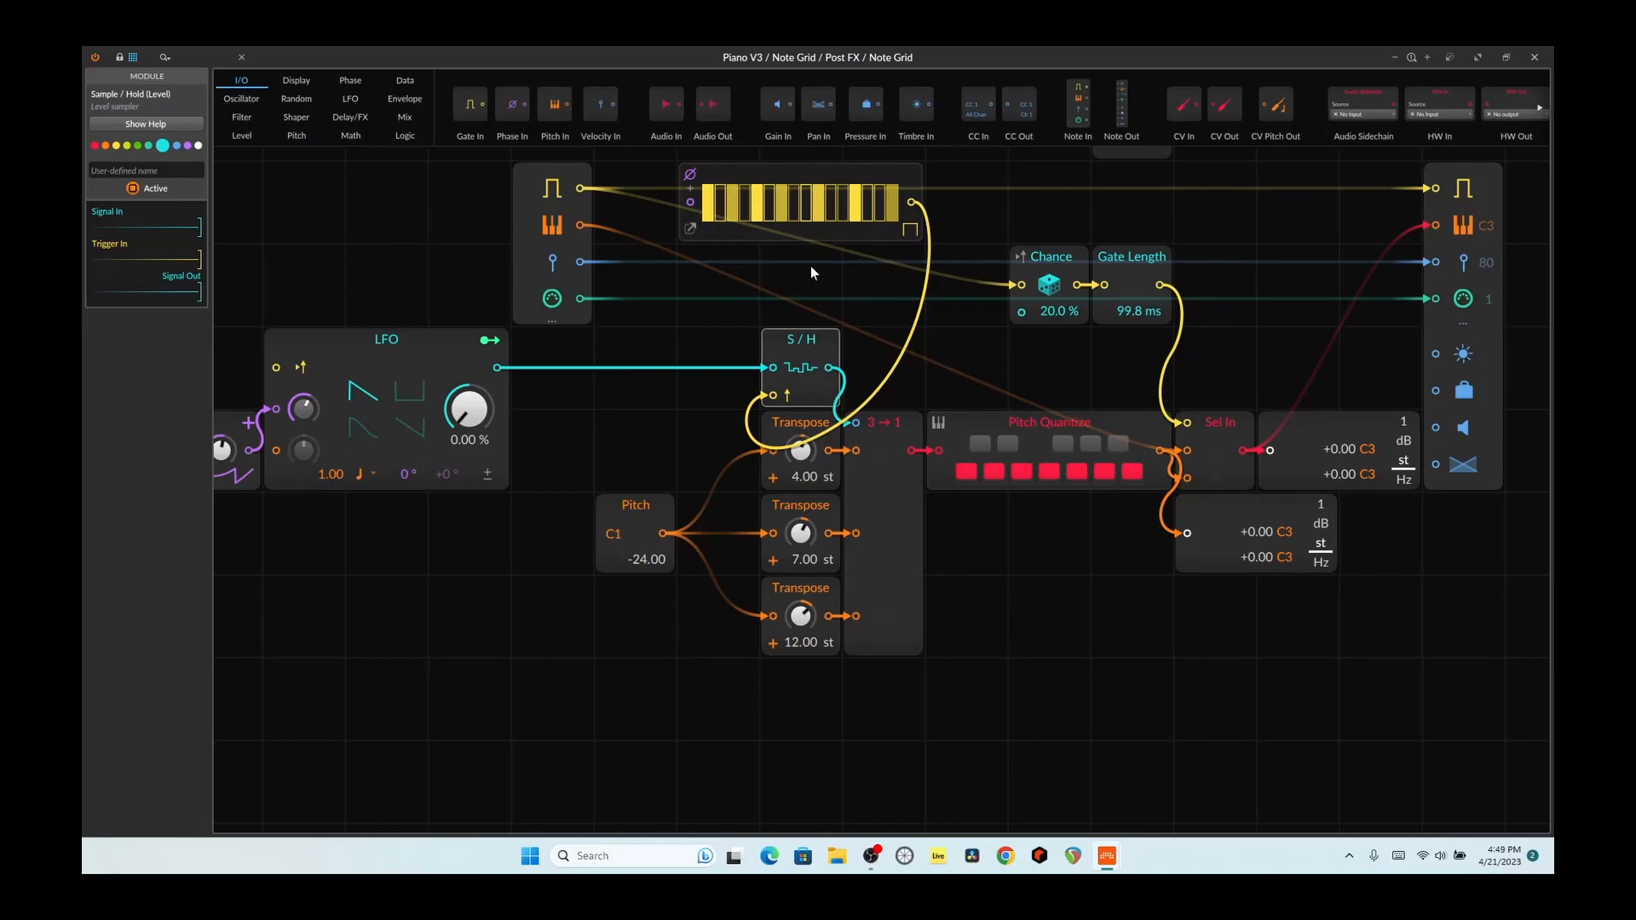
# Inspect the three-input Merge module, the Pitch Quantize and Sel In connections, and both Value Readout modules
pyautogui.click(865, 472)
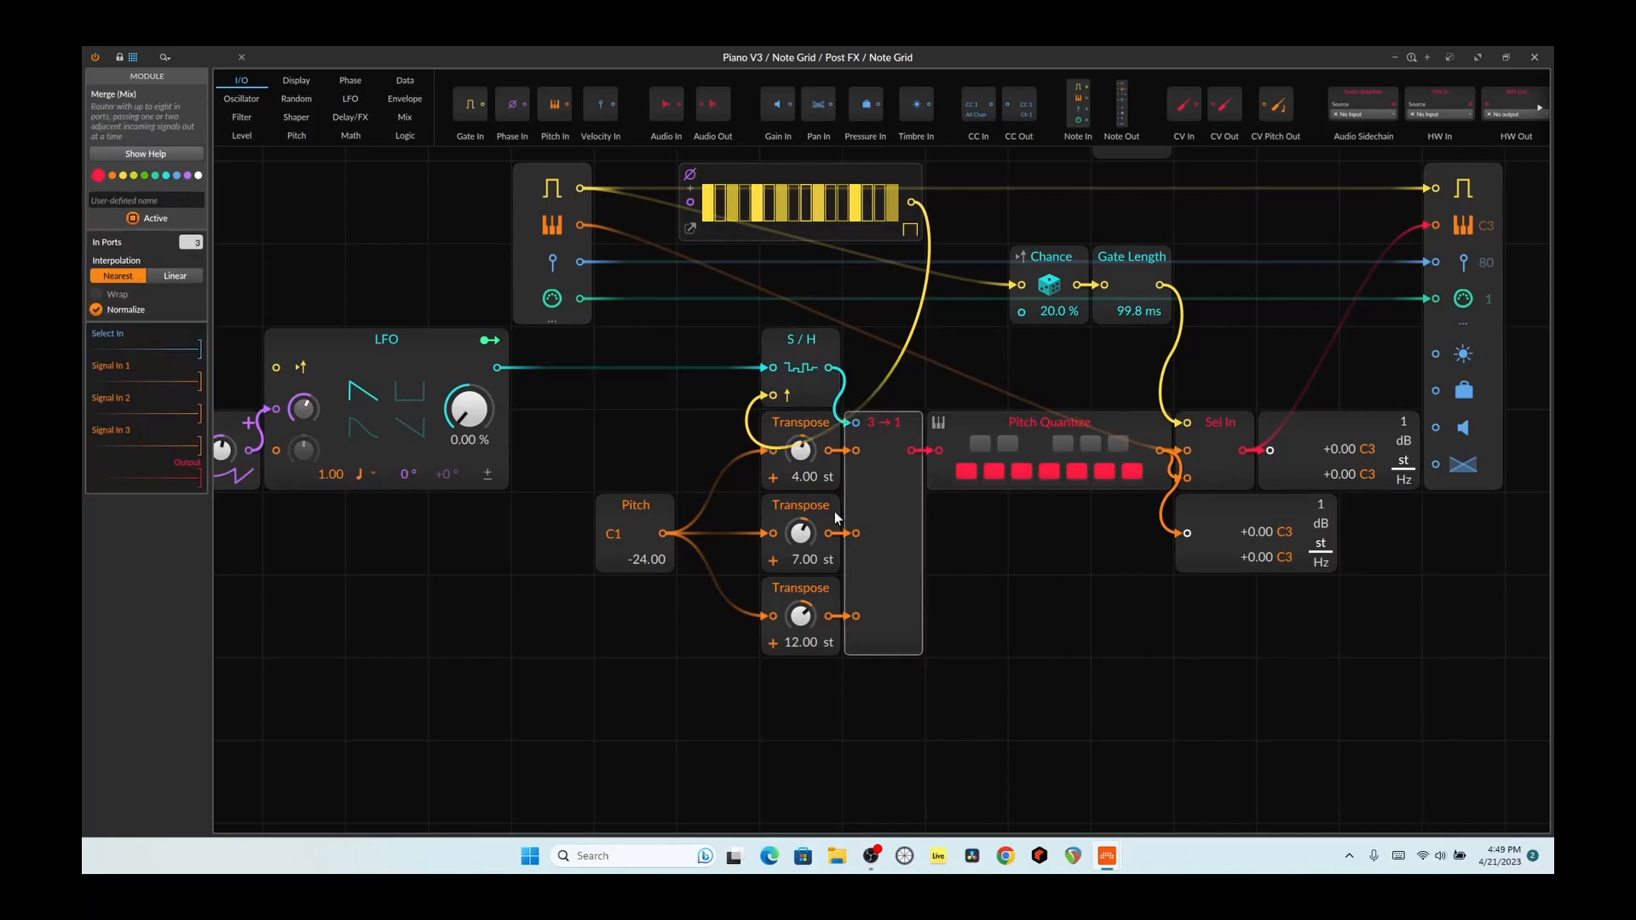
pyautogui.moveTo(1026, 542); pyautogui.dragTo(911, 534)
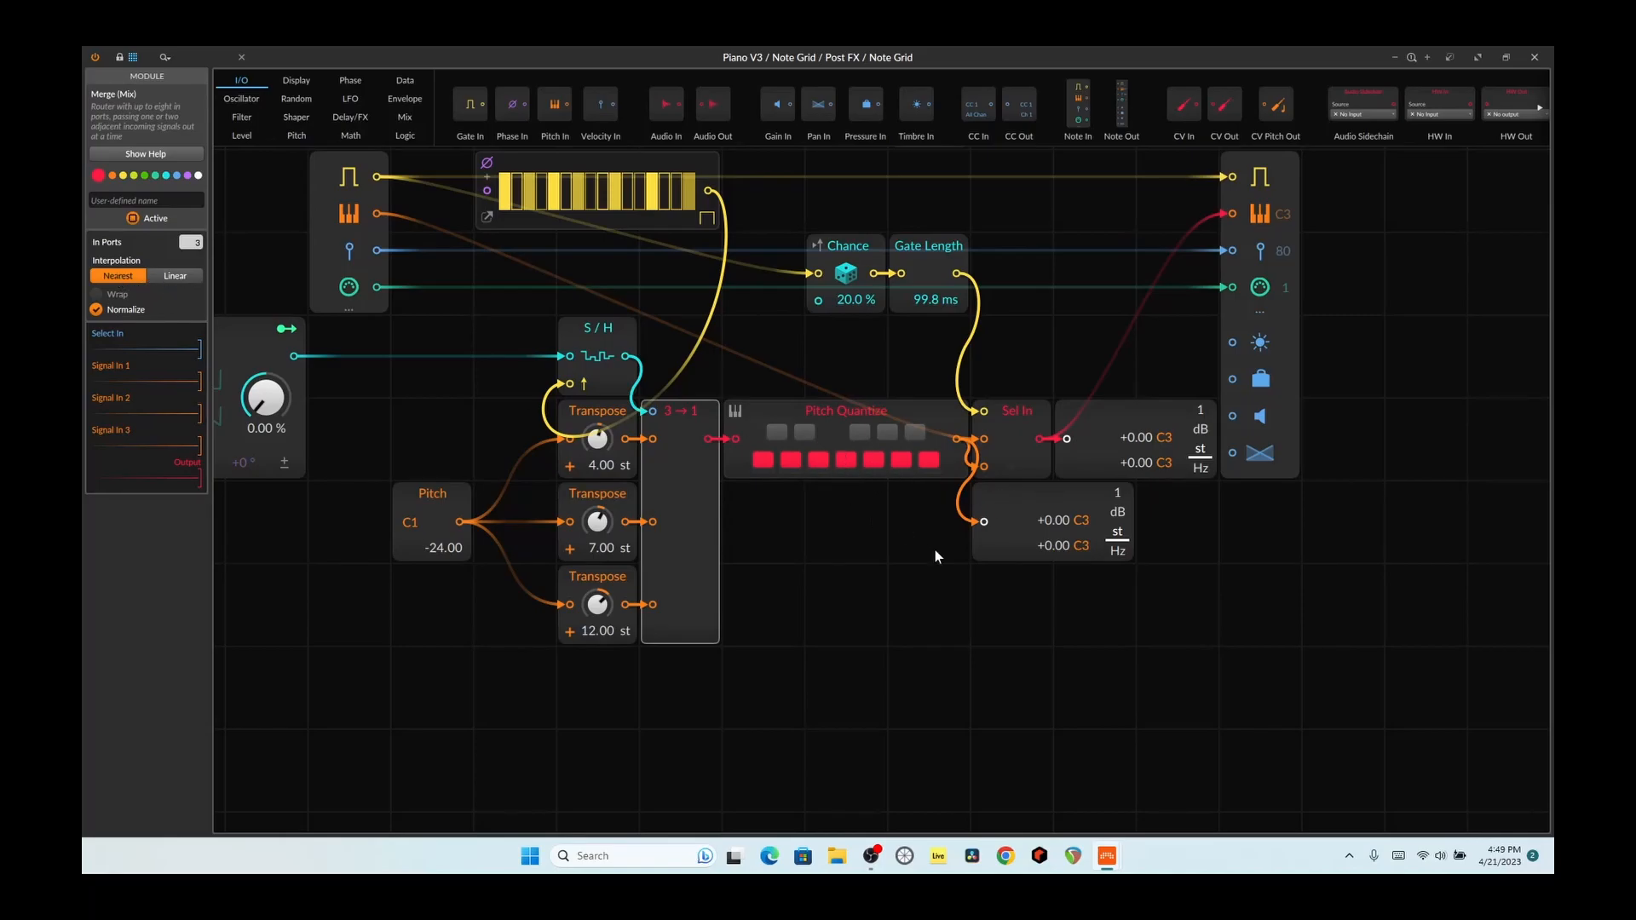
pyautogui.moveTo(936, 552); pyautogui.dragTo(823, 558)
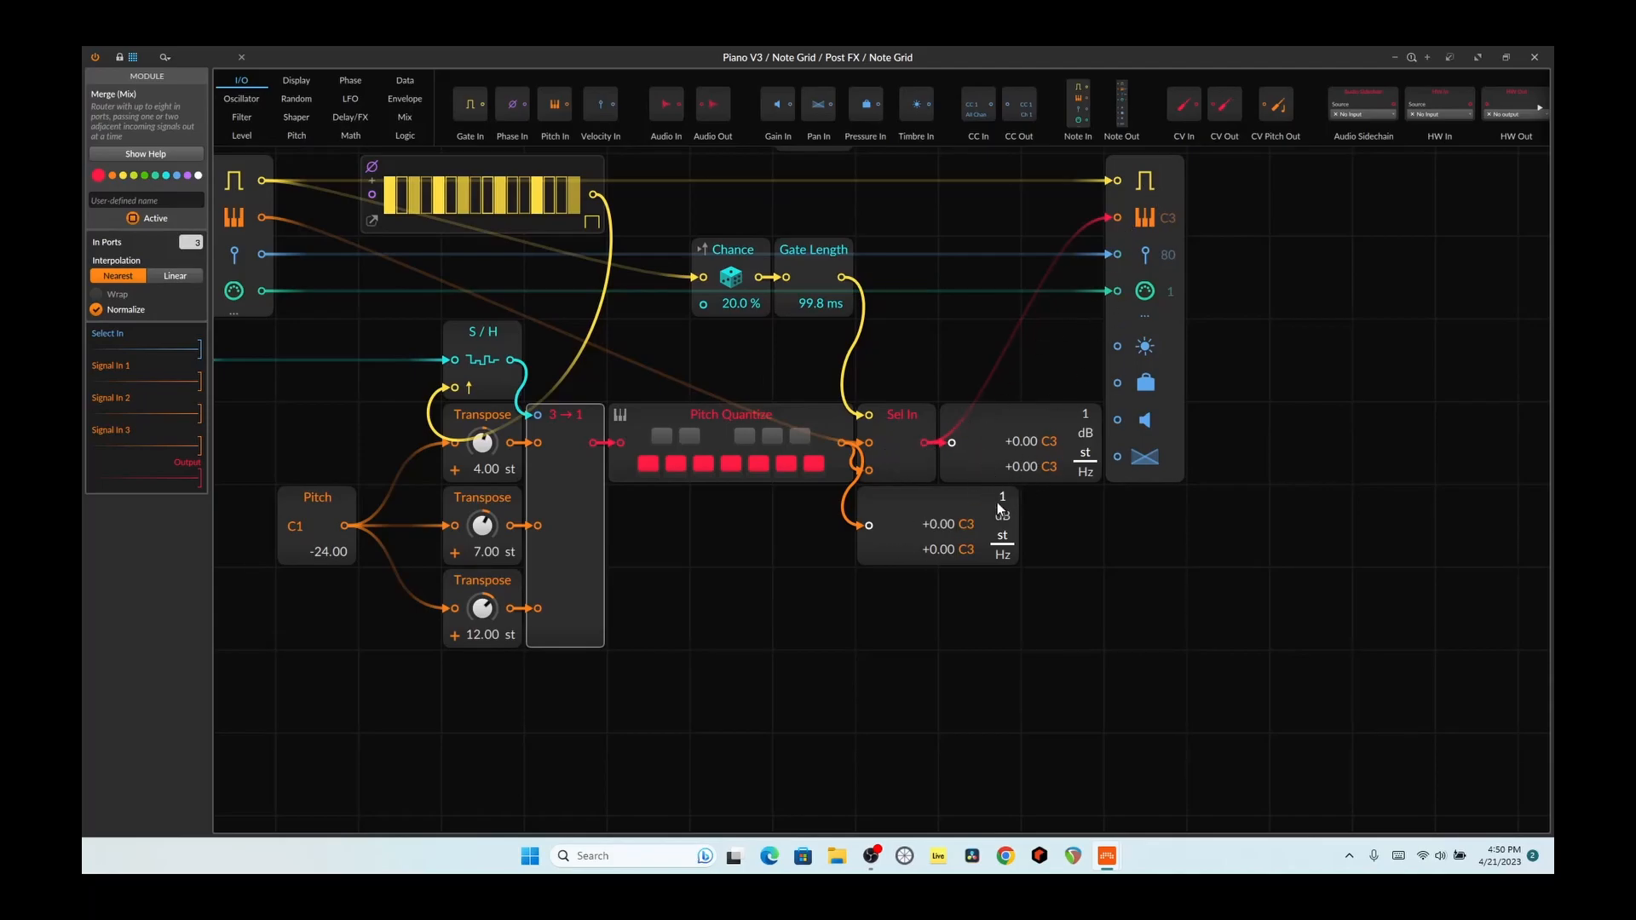
pyautogui.click(910, 530)
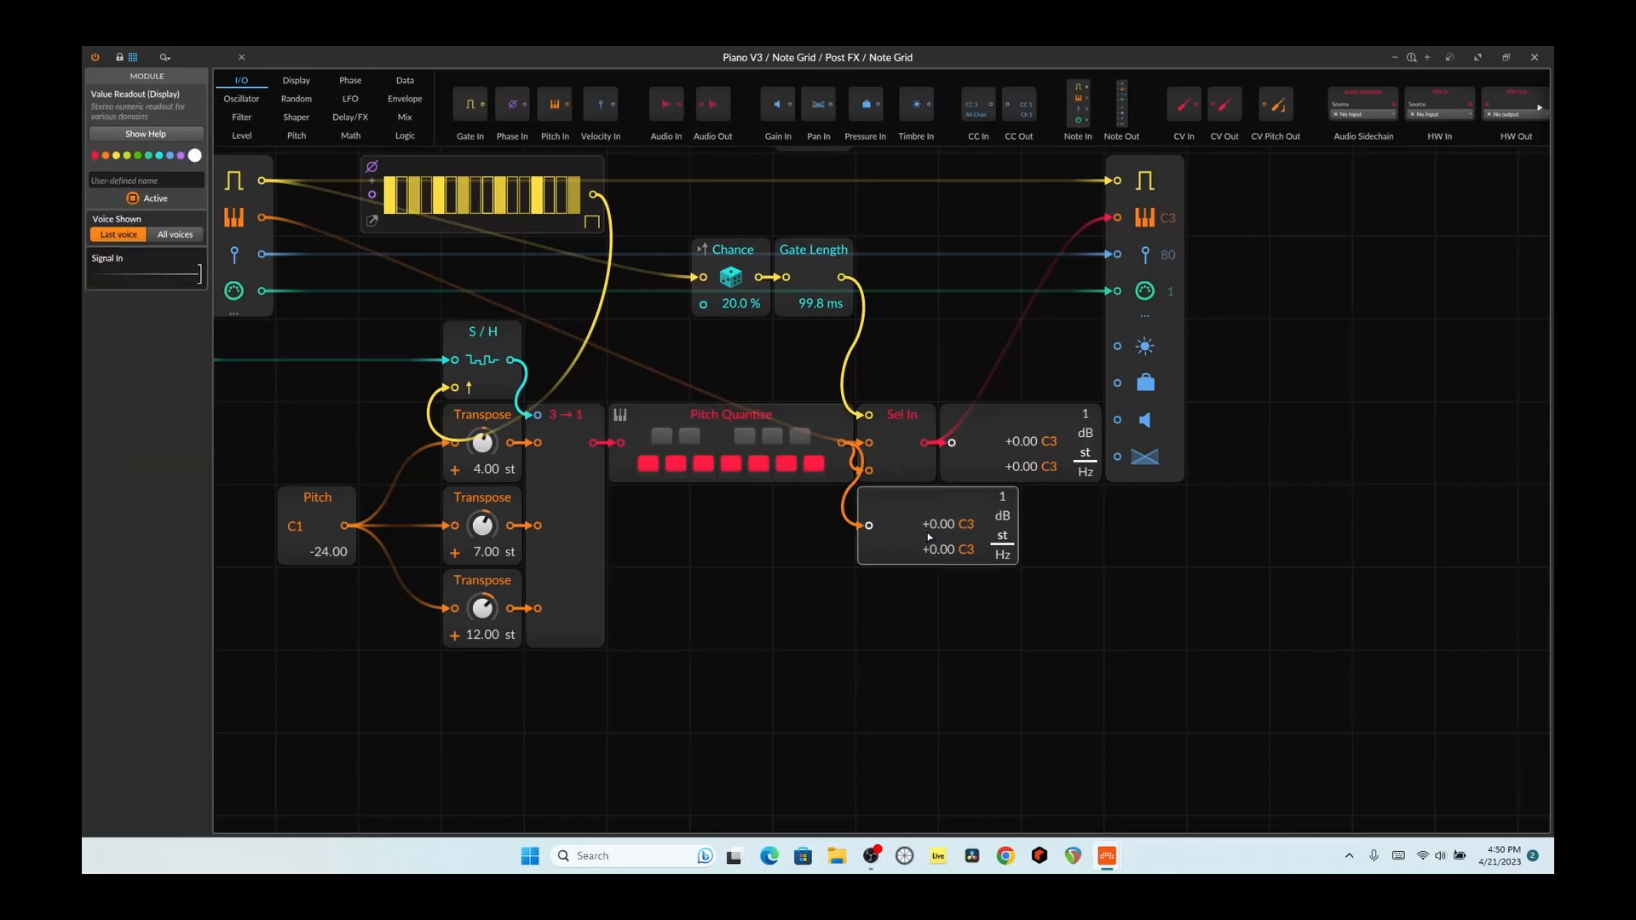
pyautogui.click(1019, 476)
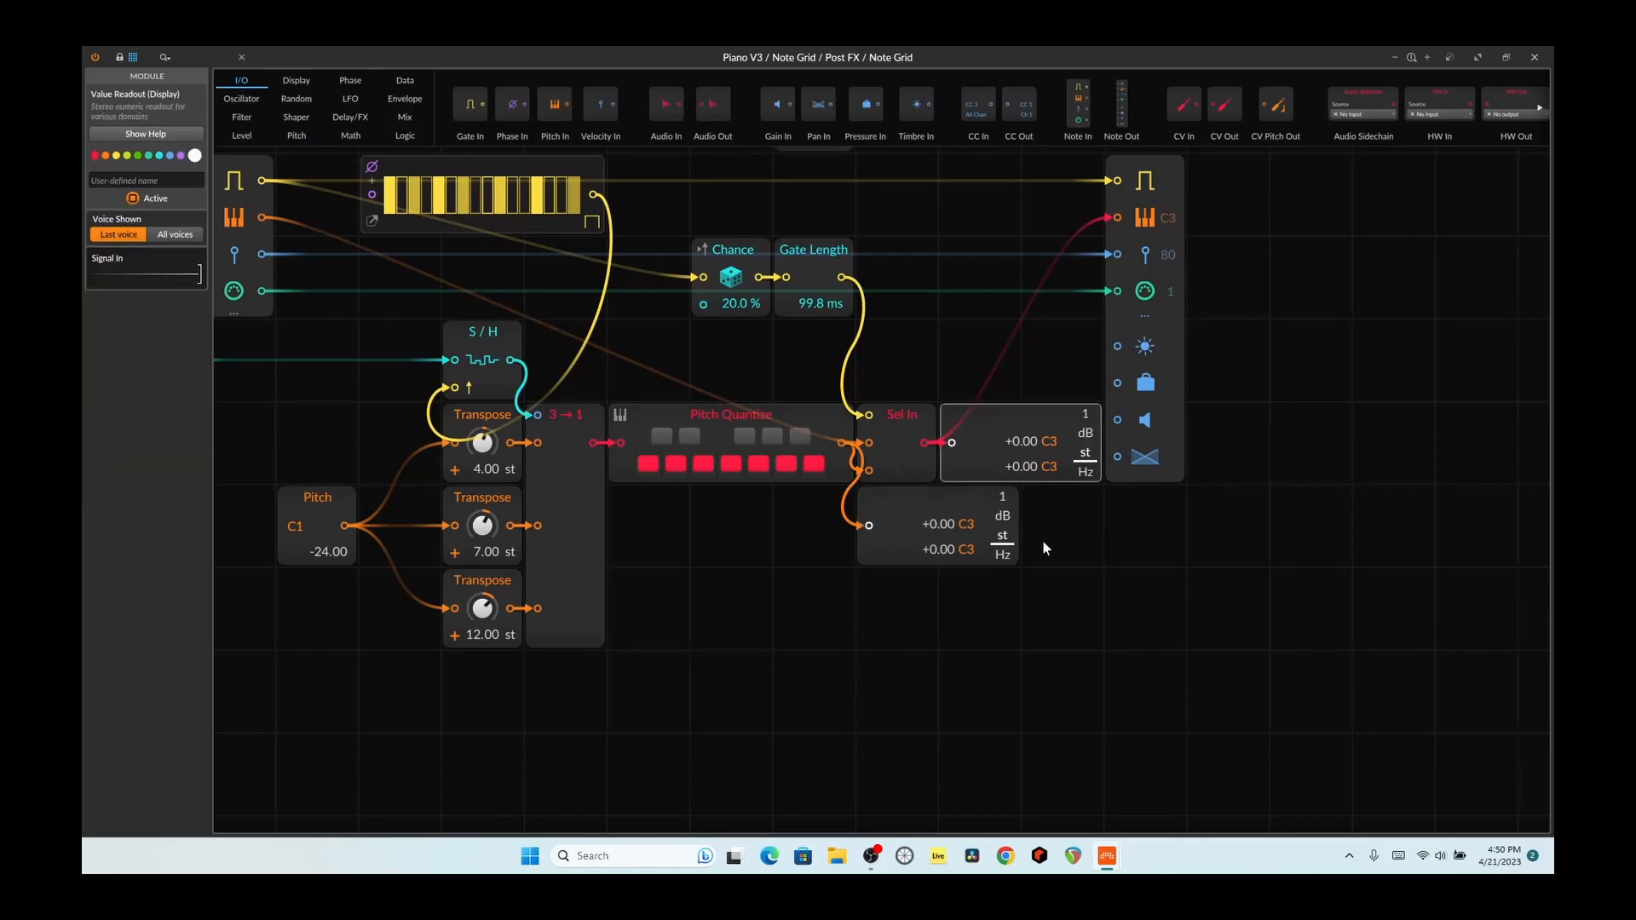
# Dock and close the nested Note Grid editor, and disable the Note Receiver in the Piano V3 device chain
pyautogui.click(1448, 58)
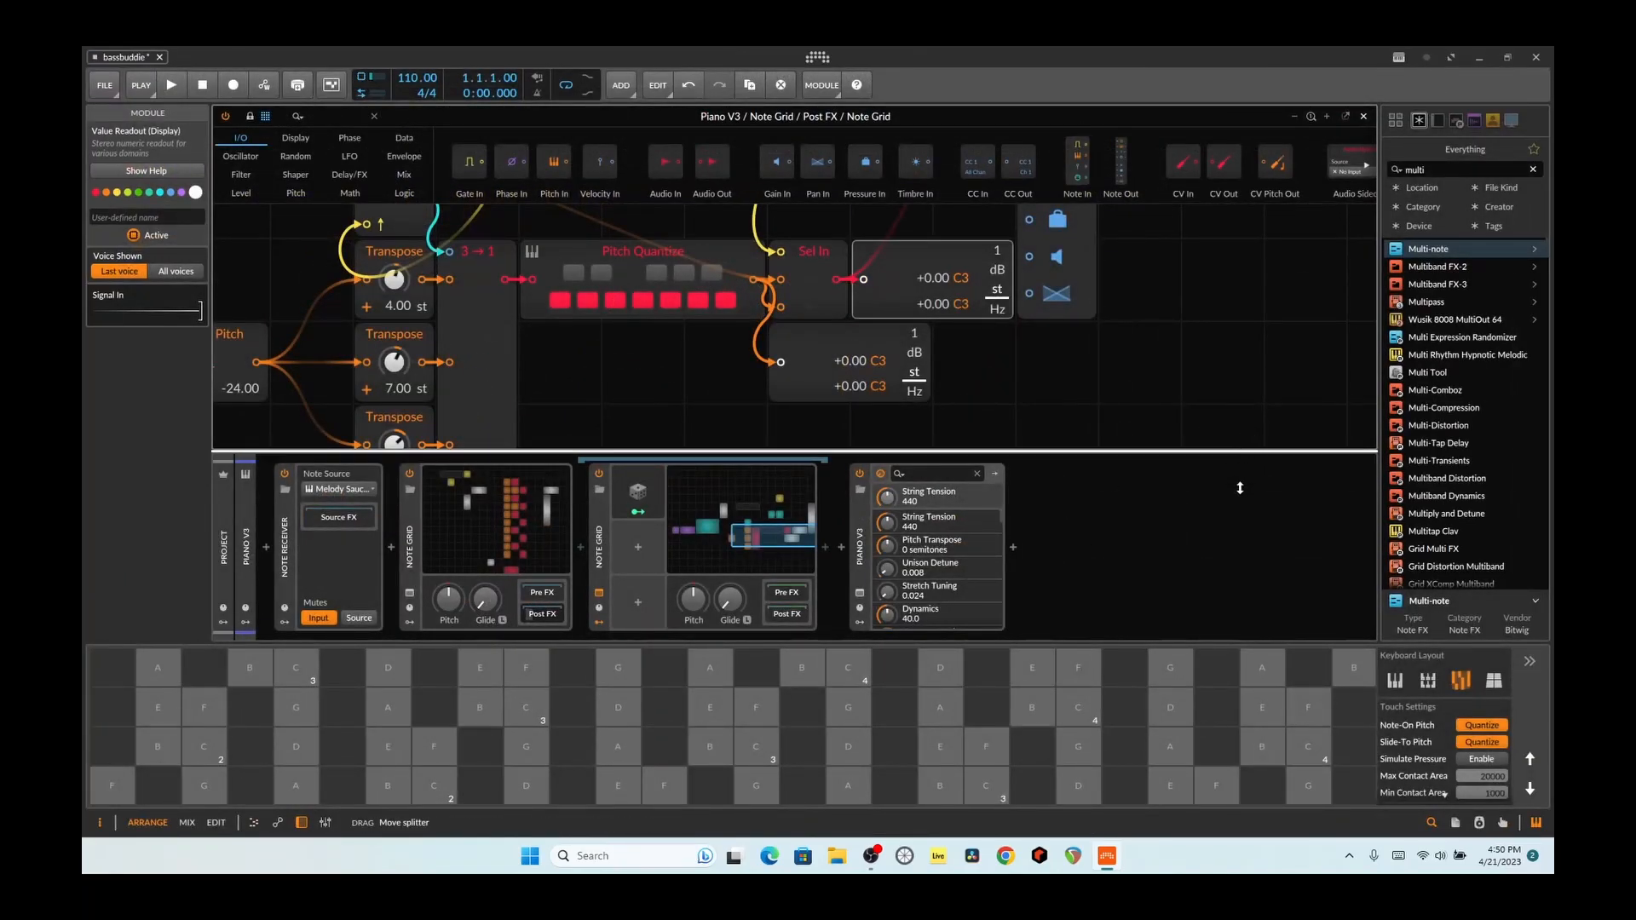
pyautogui.moveTo(1239, 449); pyautogui.dragTo(1232, 571)
pyautogui.scroll(2, 1193, 545)
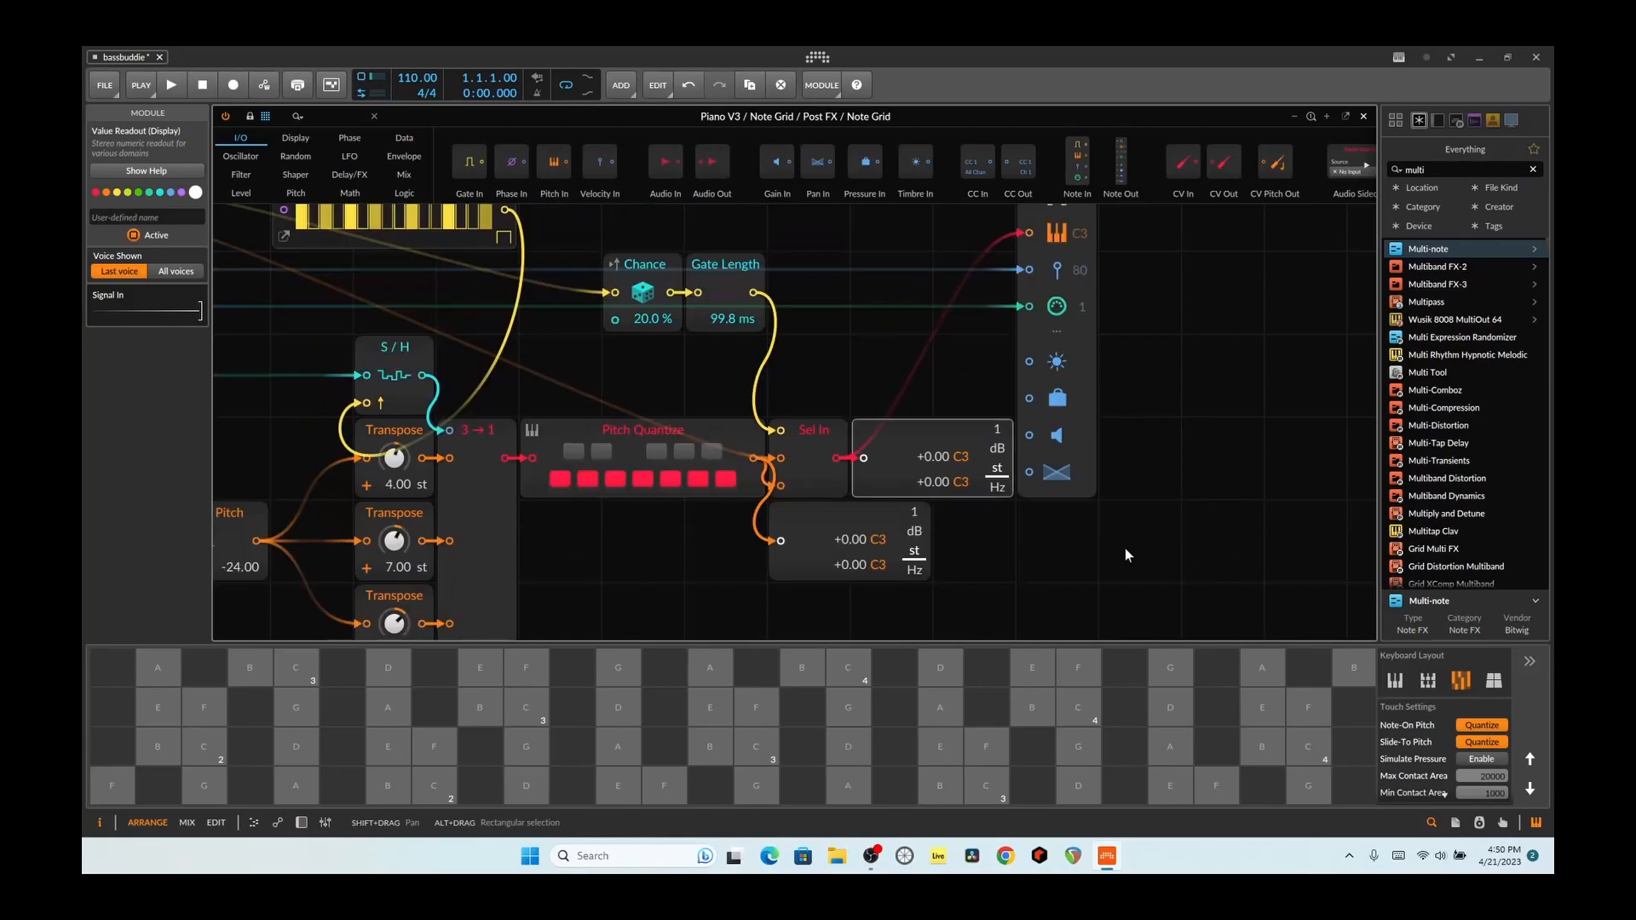
pyautogui.click(1364, 117)
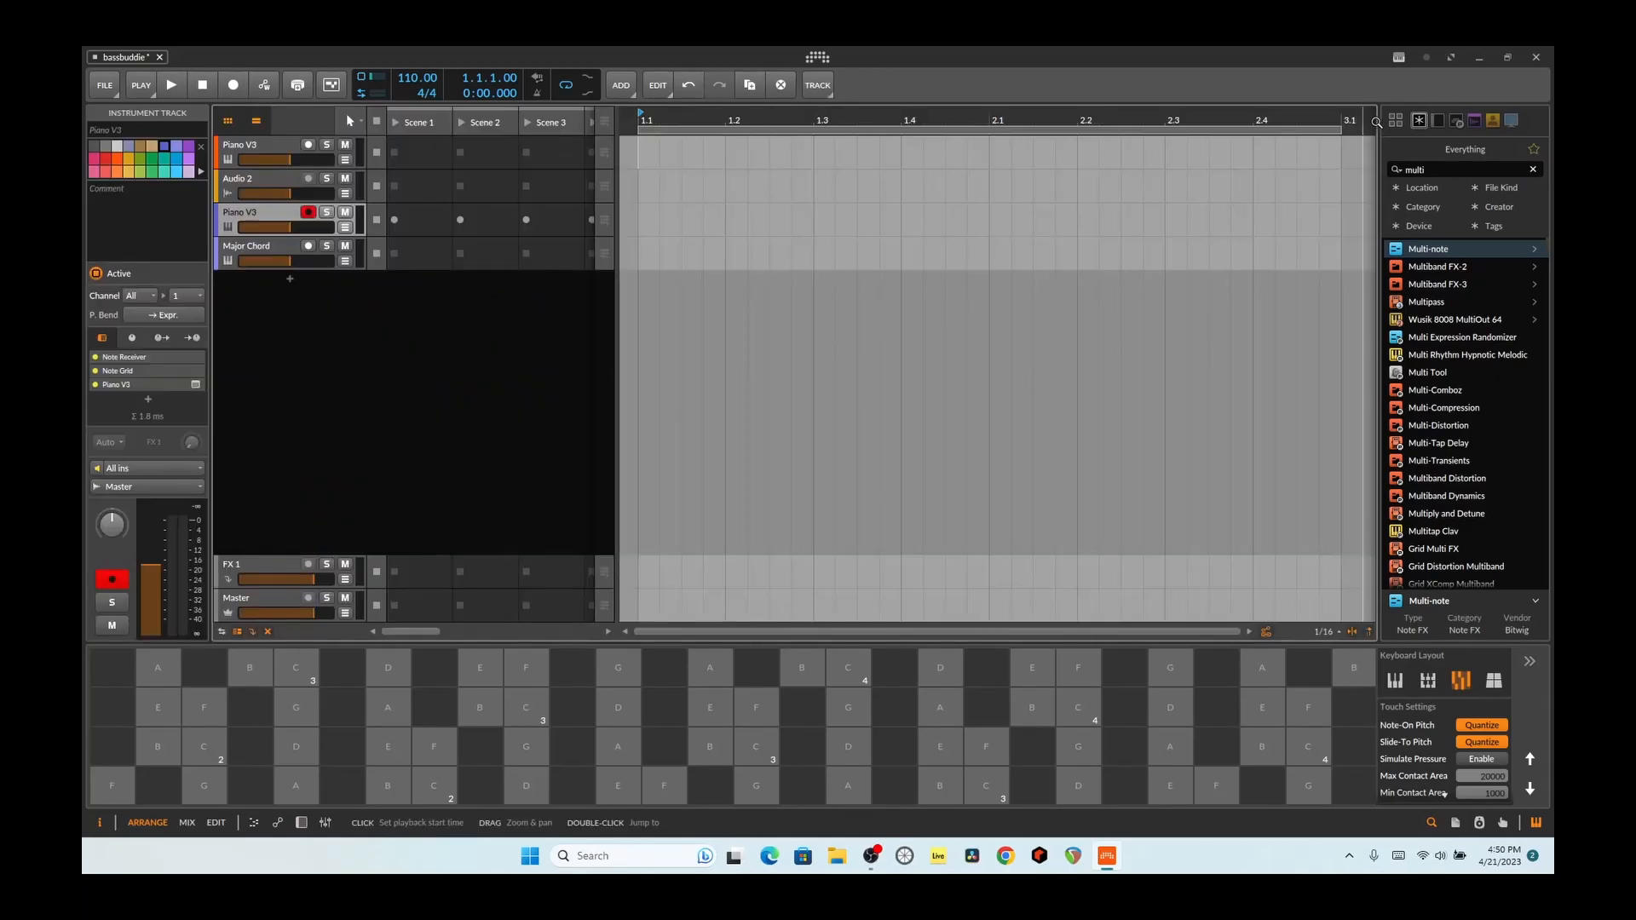
pyautogui.click(298, 822)
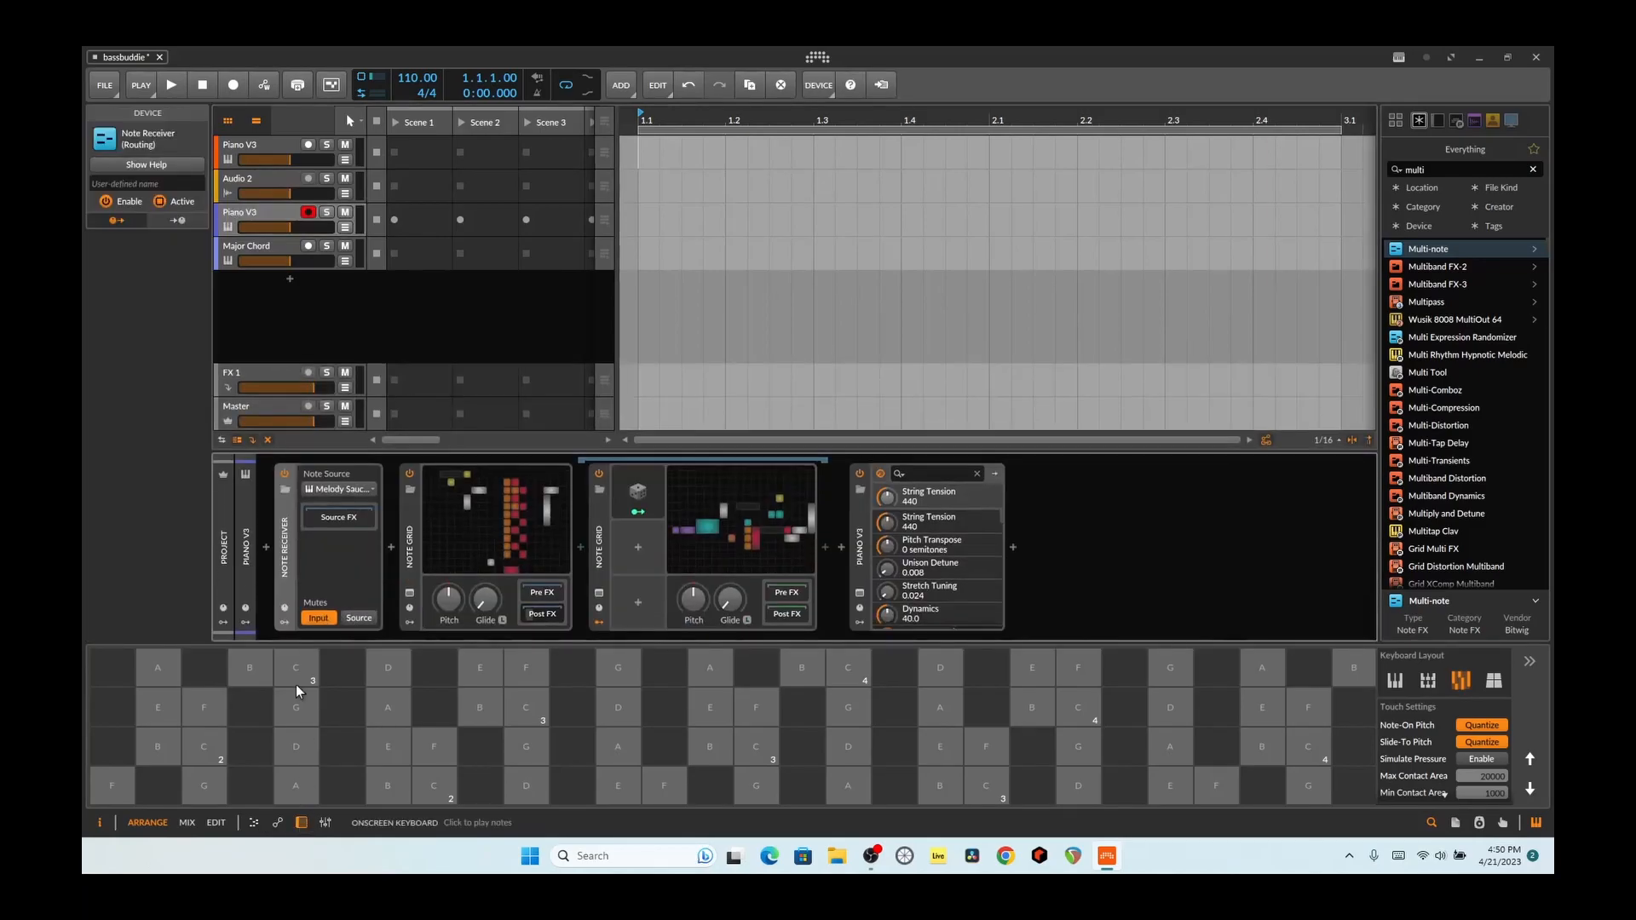
pyautogui.click(285, 475)
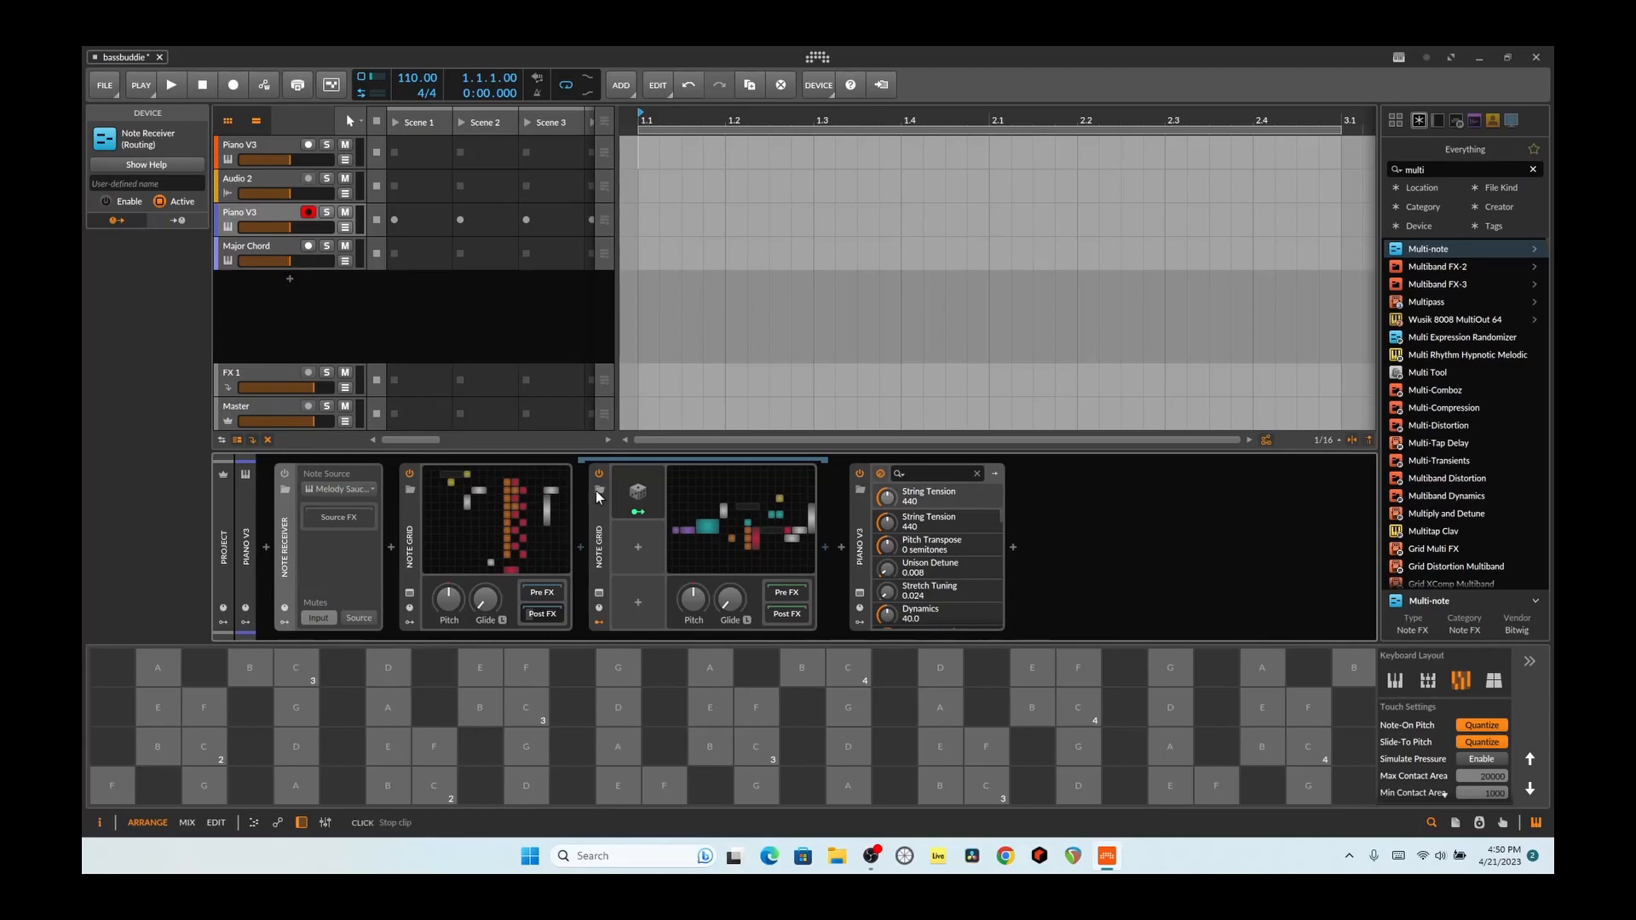
# Reopen the Post FX Note Grid's editor and enlarge it down to the onscreen keyboard, showing all three Transpose modules
pyautogui.click(712, 489)
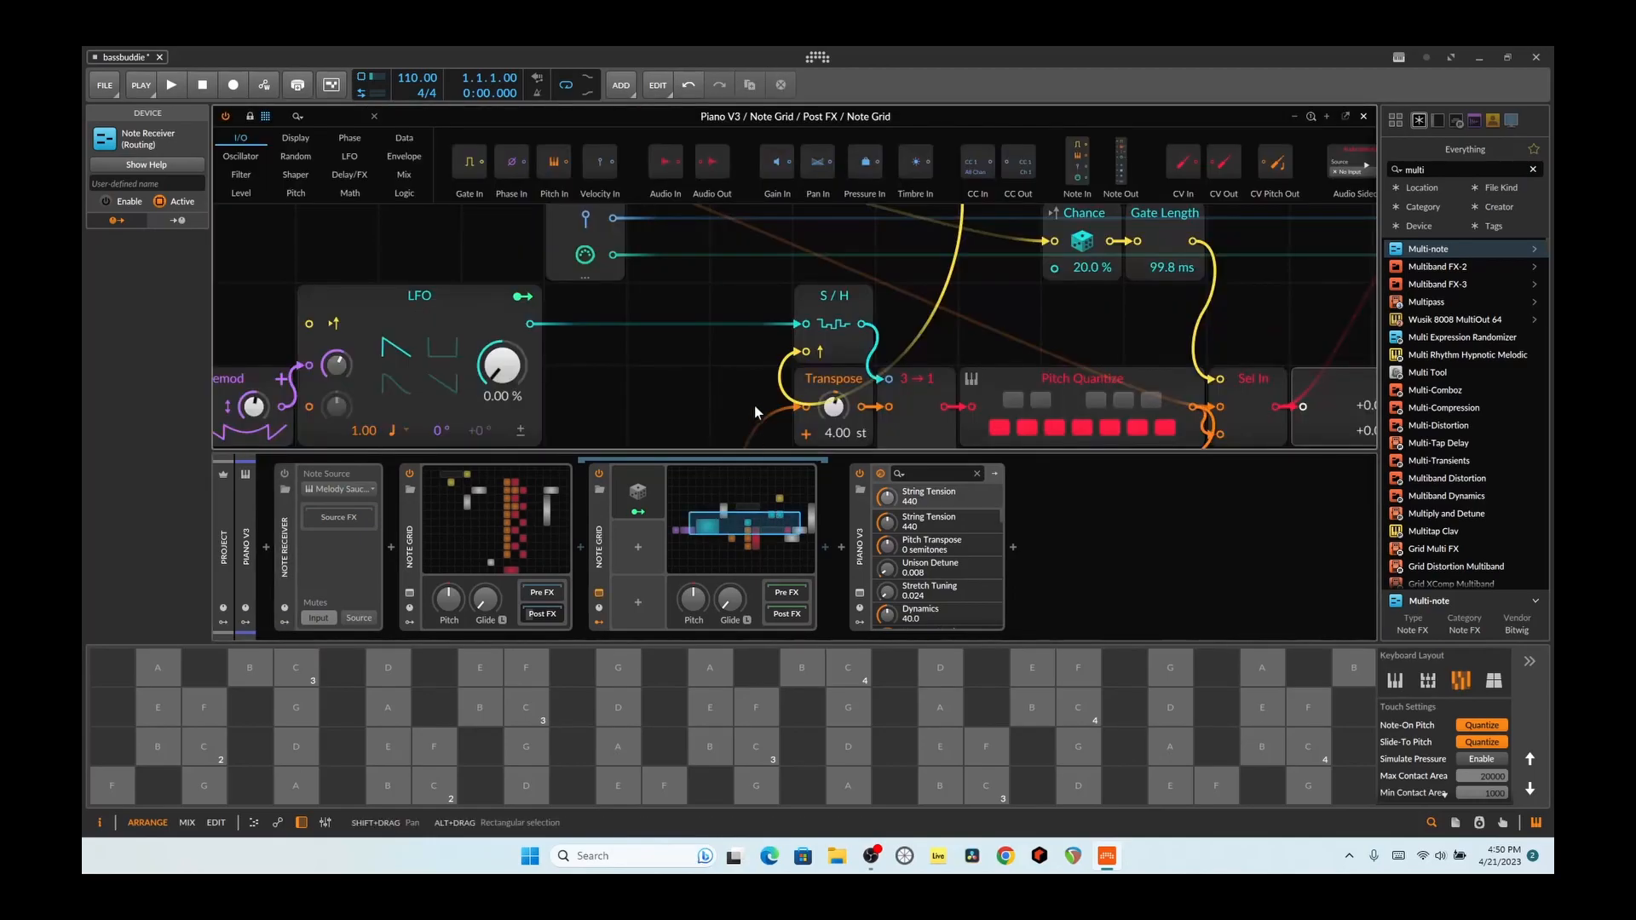
pyautogui.click(1146, 454)
pyautogui.moveTo(1146, 454); pyautogui.dragTo(1146, 641)
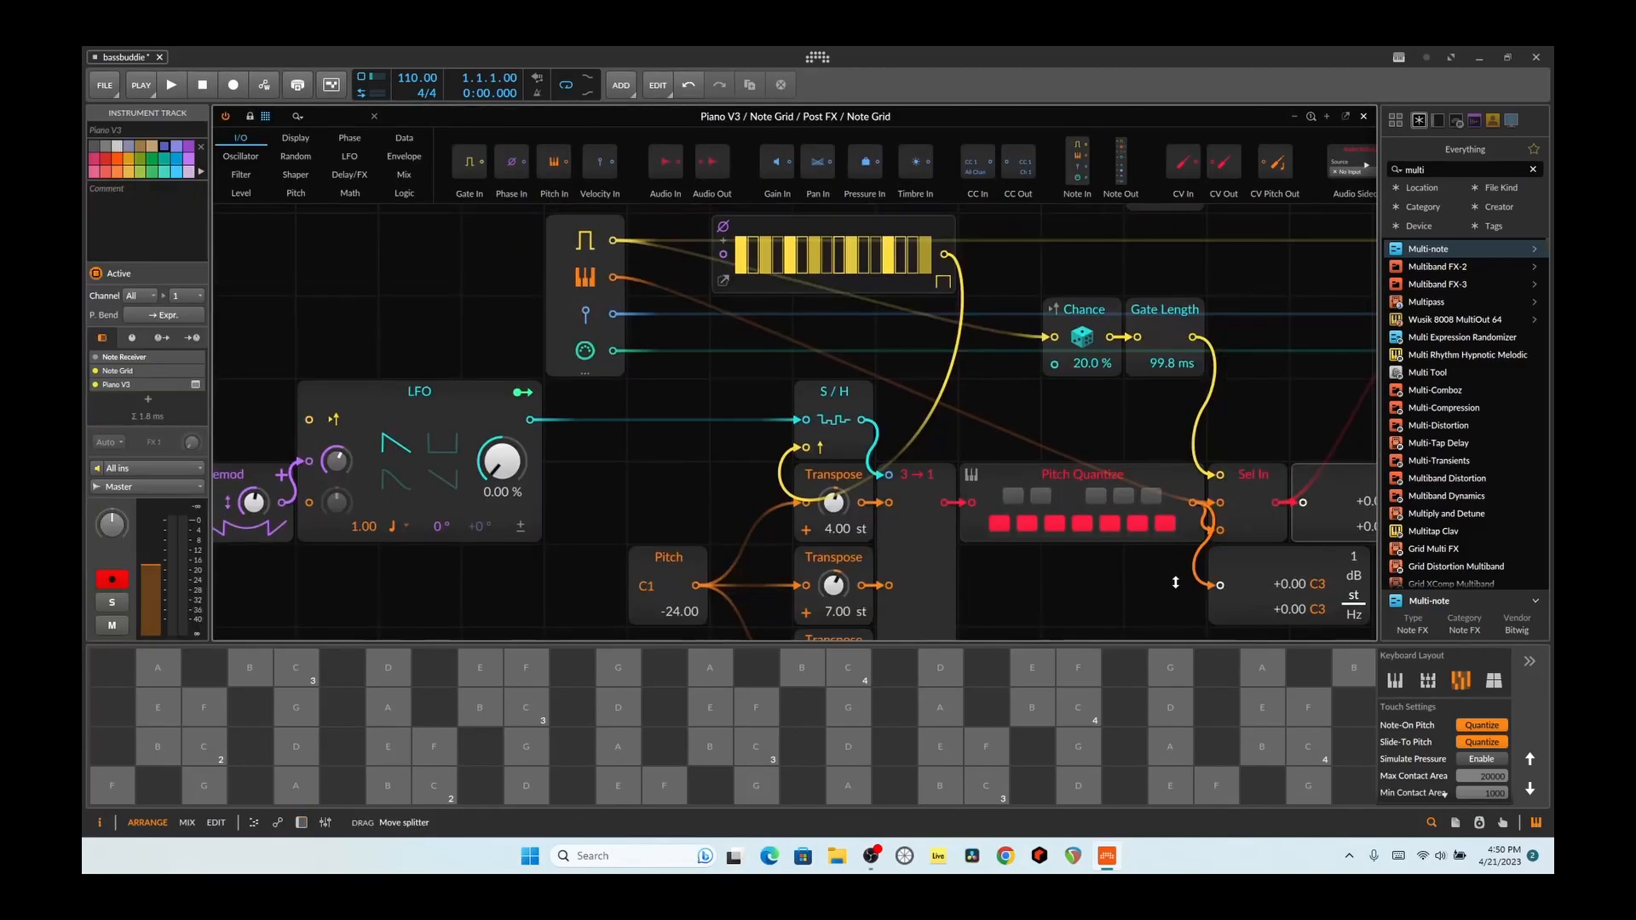
pyautogui.scroll(-2, 1092, 620)
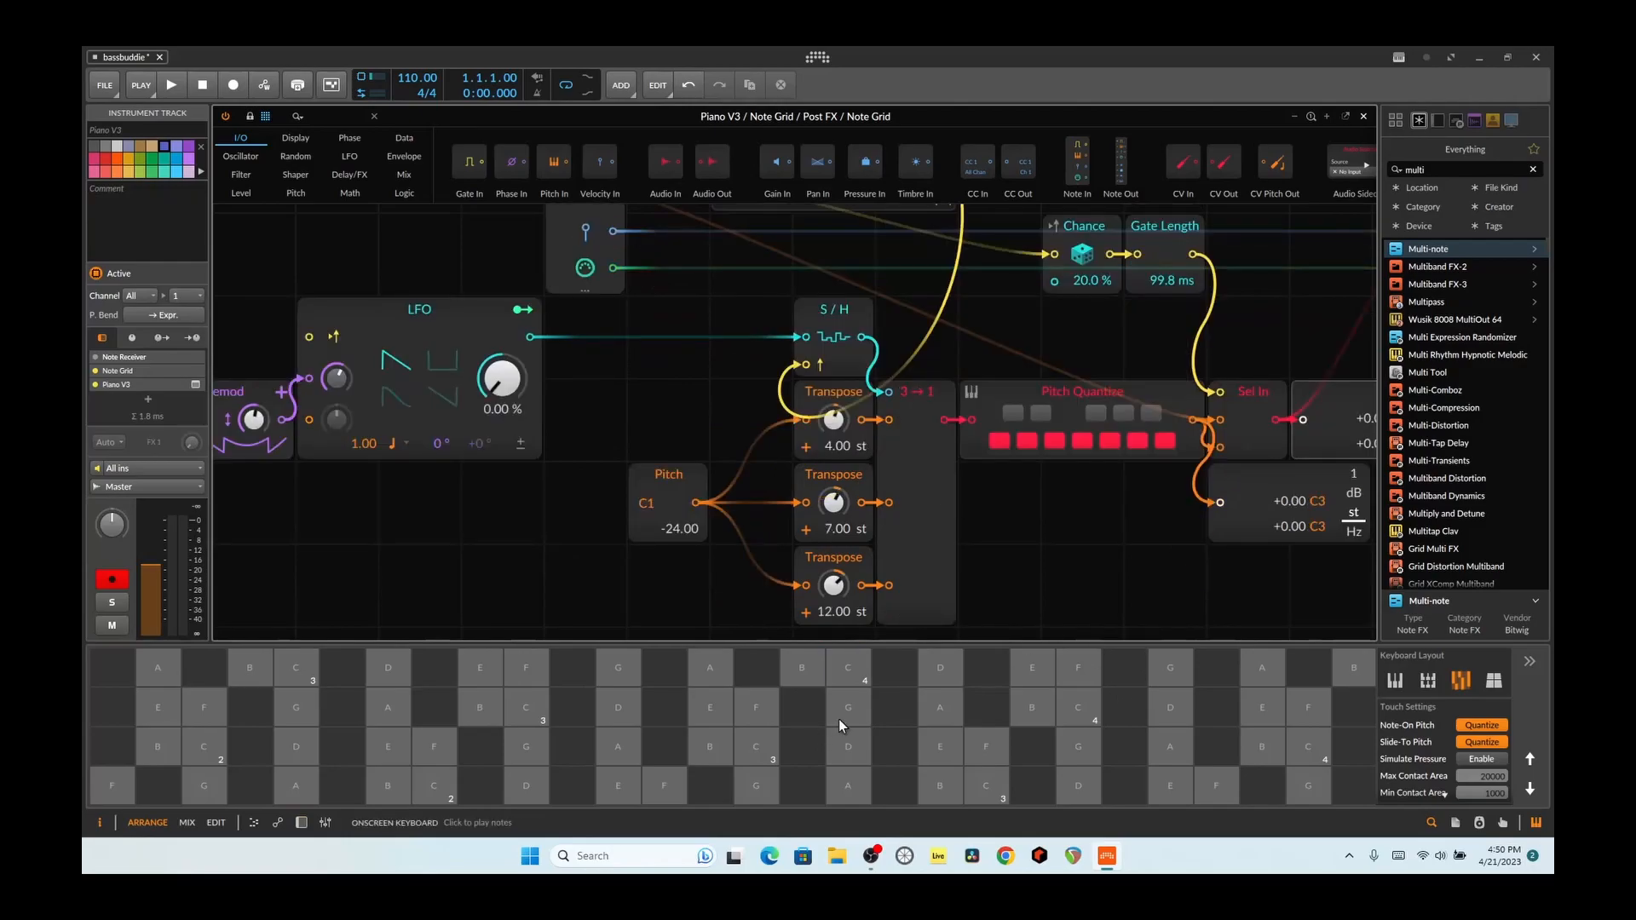
# Audition the patch with the notes C, D, A and F on the onscreen keyboard, keeping Sel In and the pitch readouts in view
pyautogui.click(759, 749)
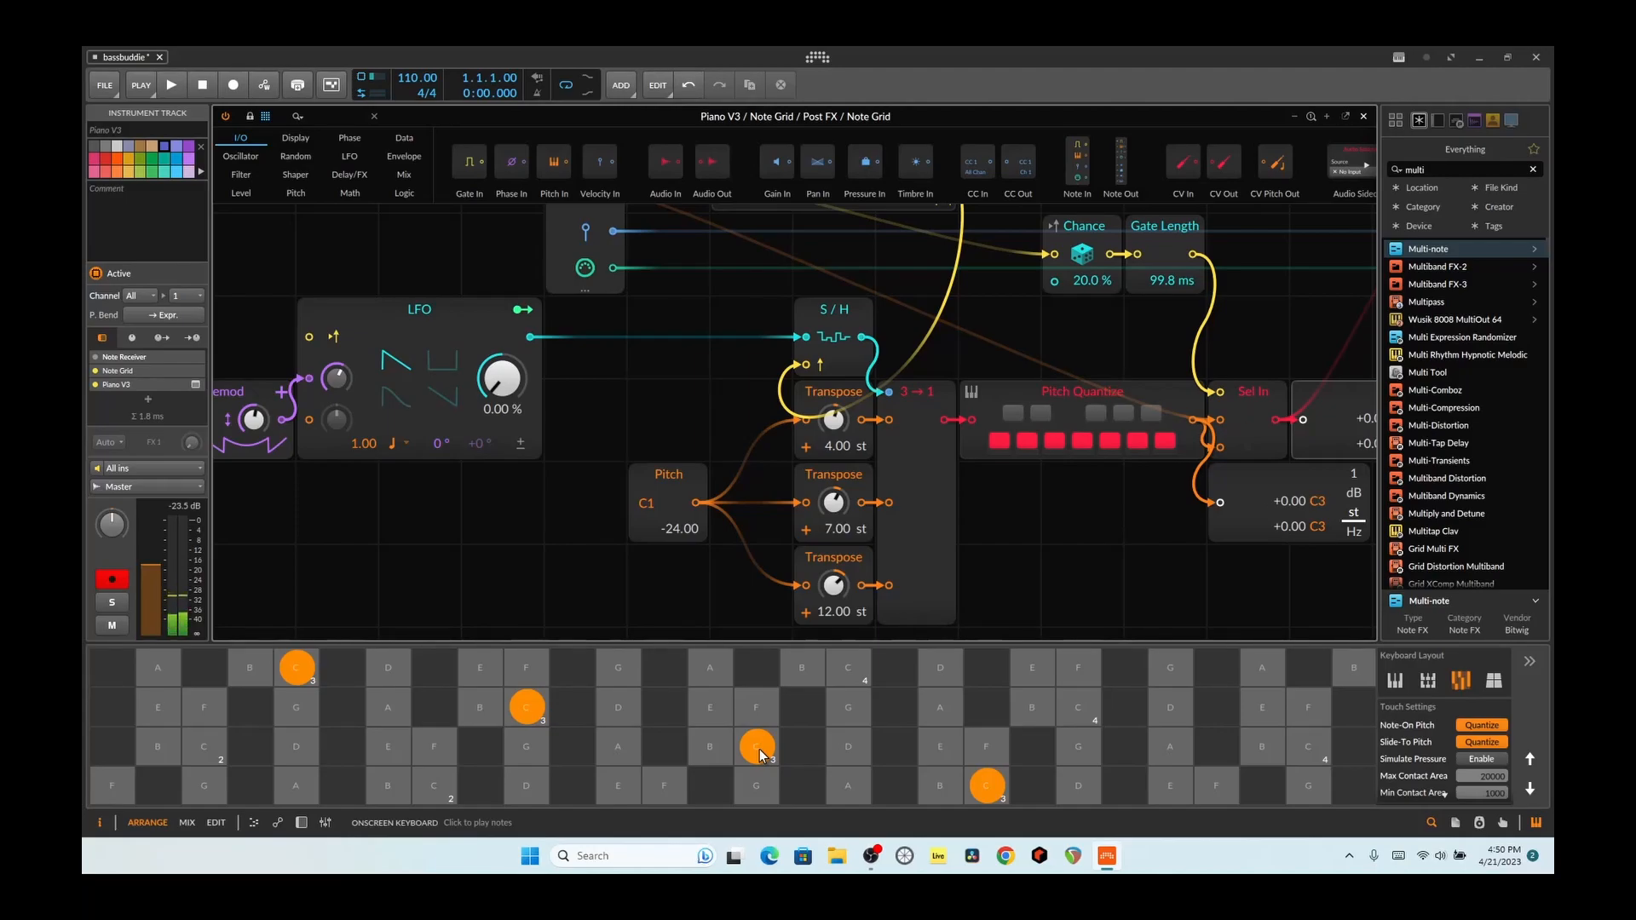
pyautogui.click(840, 748)
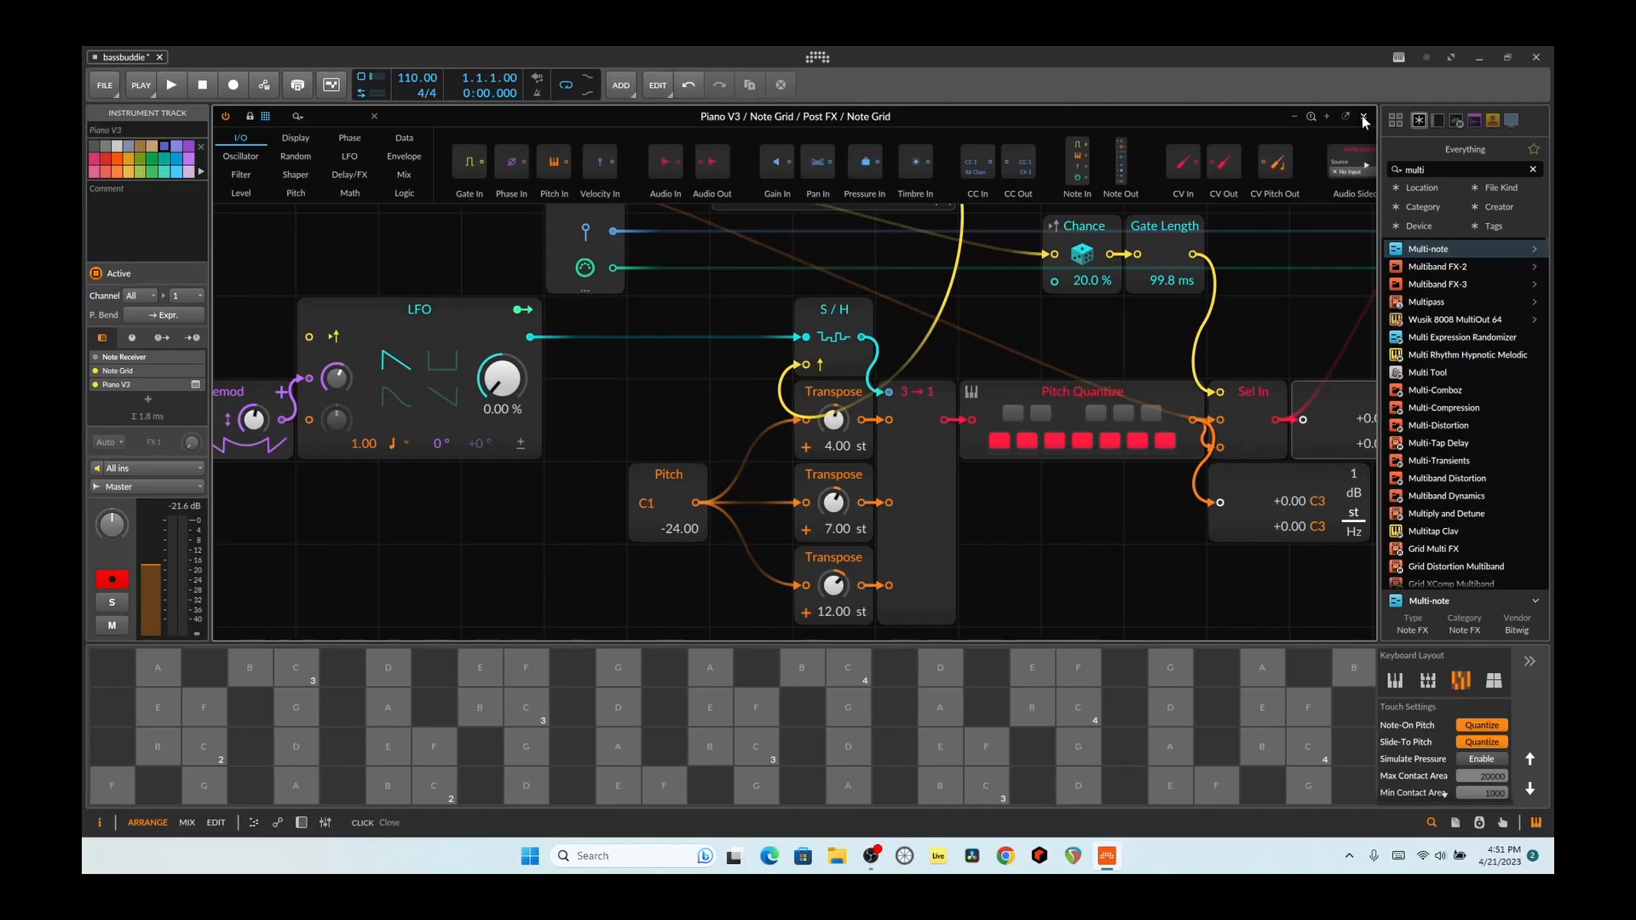
pyautogui.moveTo(1150, 533); pyautogui.dragTo(832, 531)
pyautogui.click(939, 713)
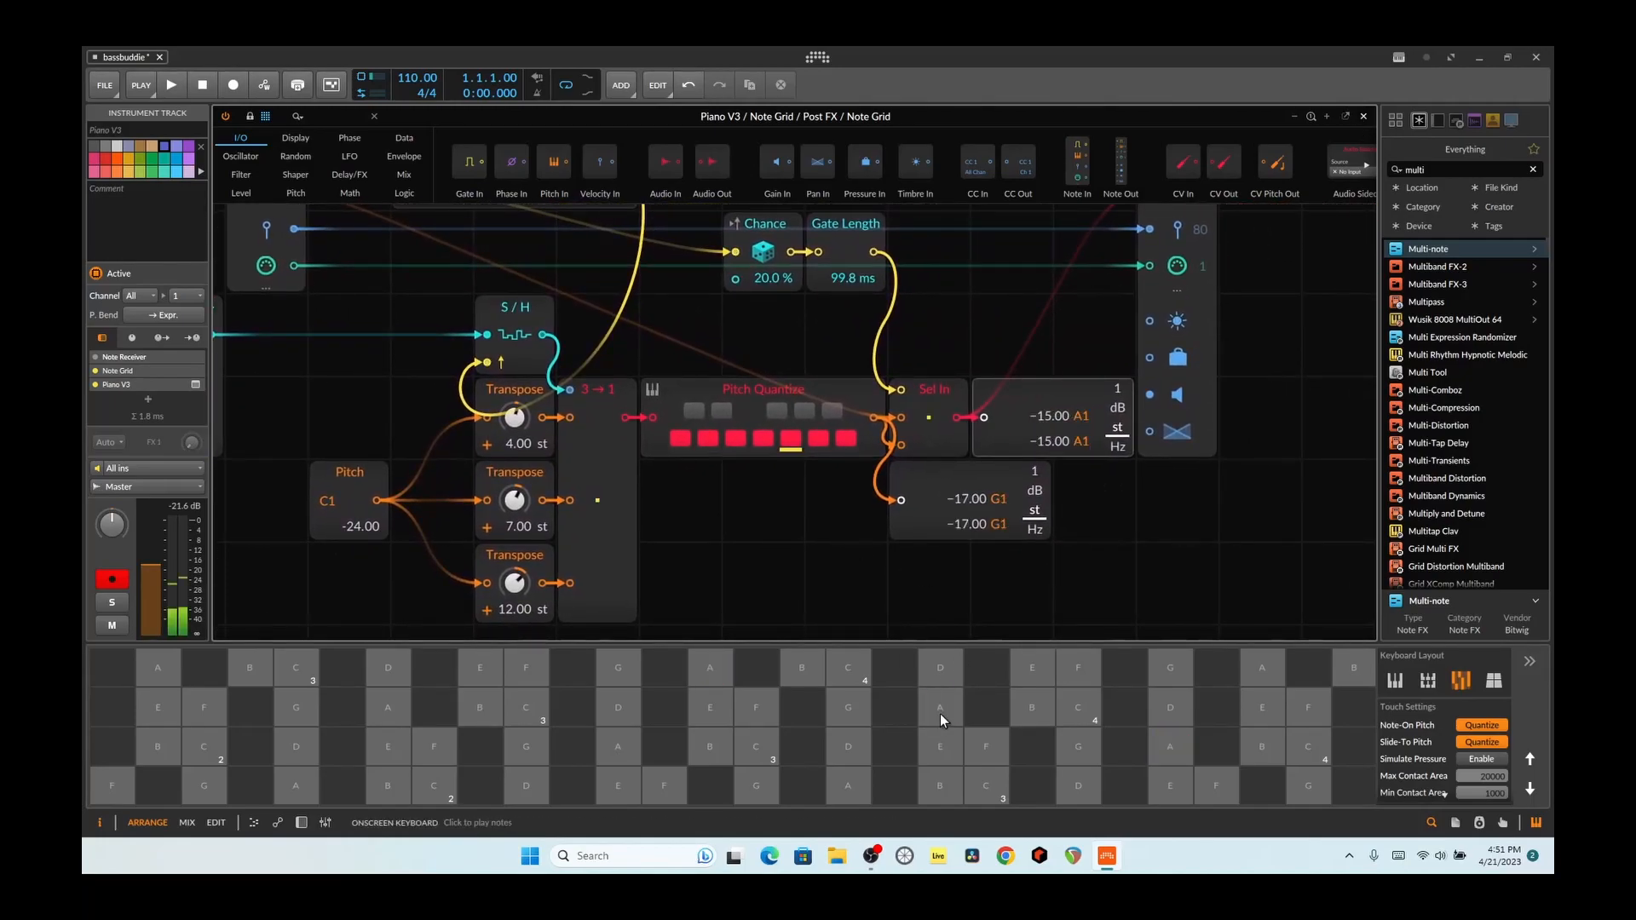
pyautogui.click(939, 713)
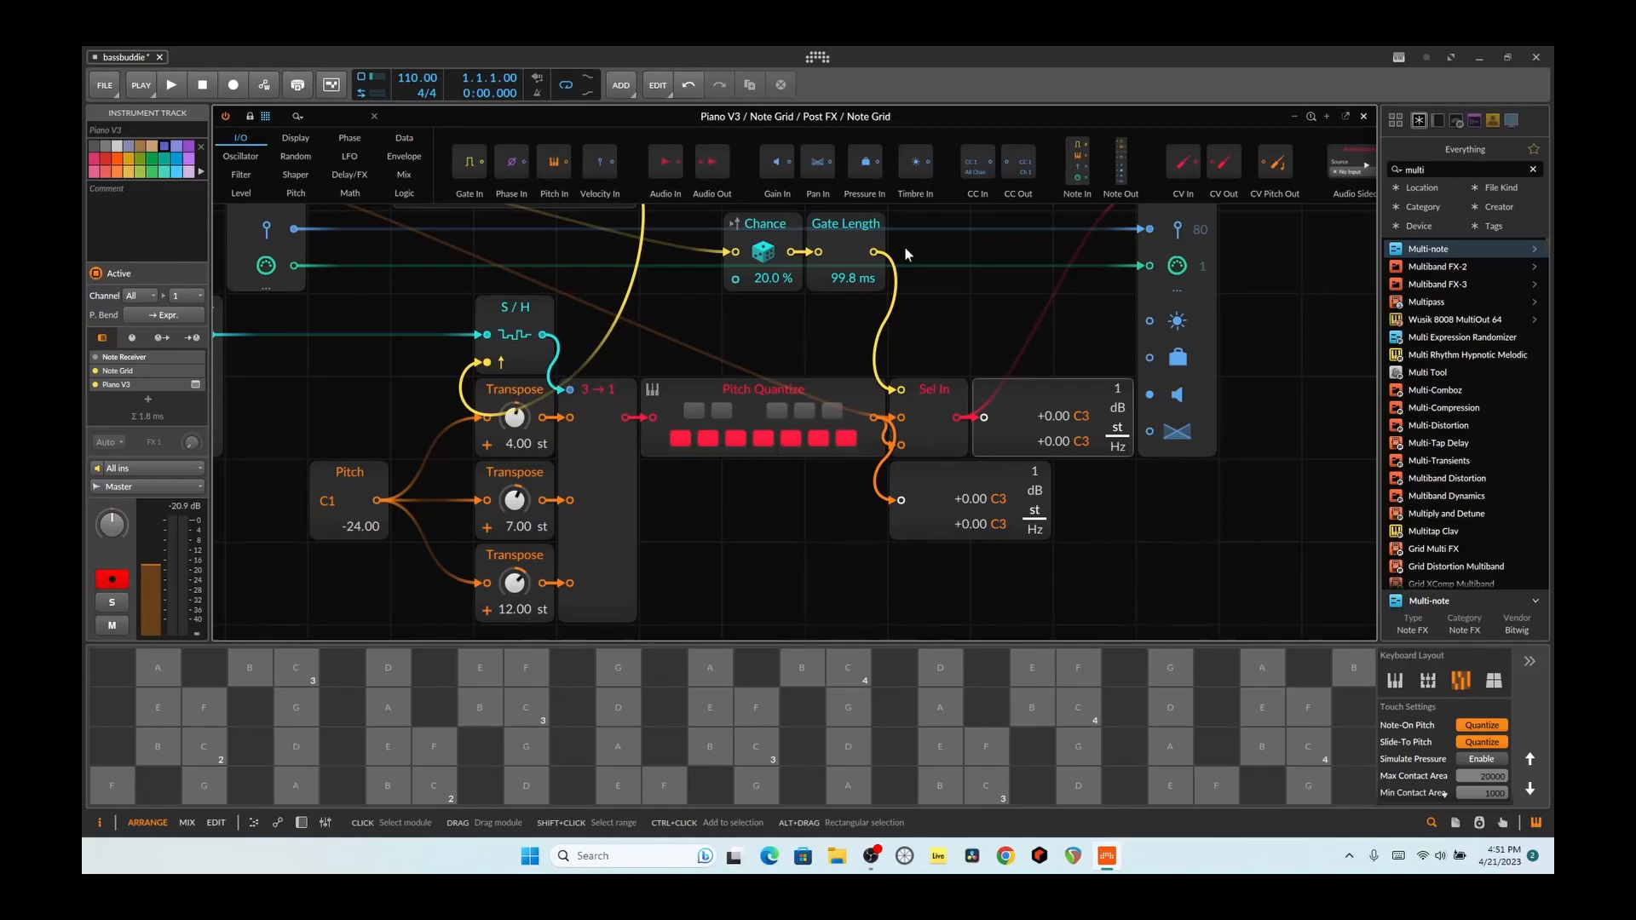
pyautogui.click(736, 721)
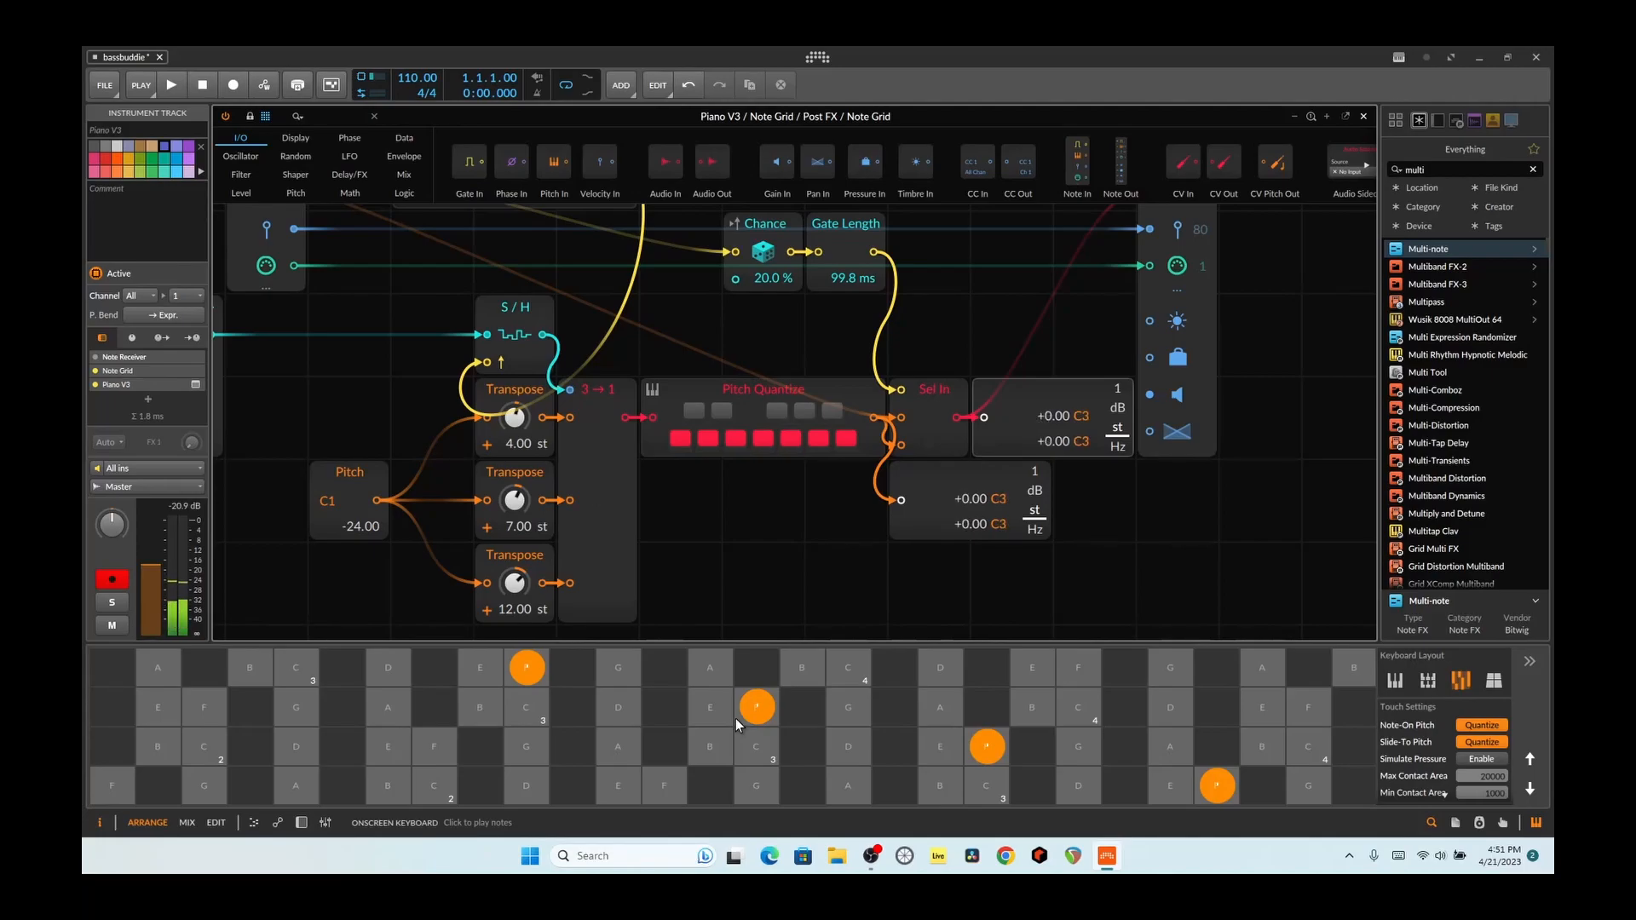
# Set the Post FX Note Grid's voices to Mono and audition the patch with a C held on the onscreen keyboard
pyautogui.click(525, 745)
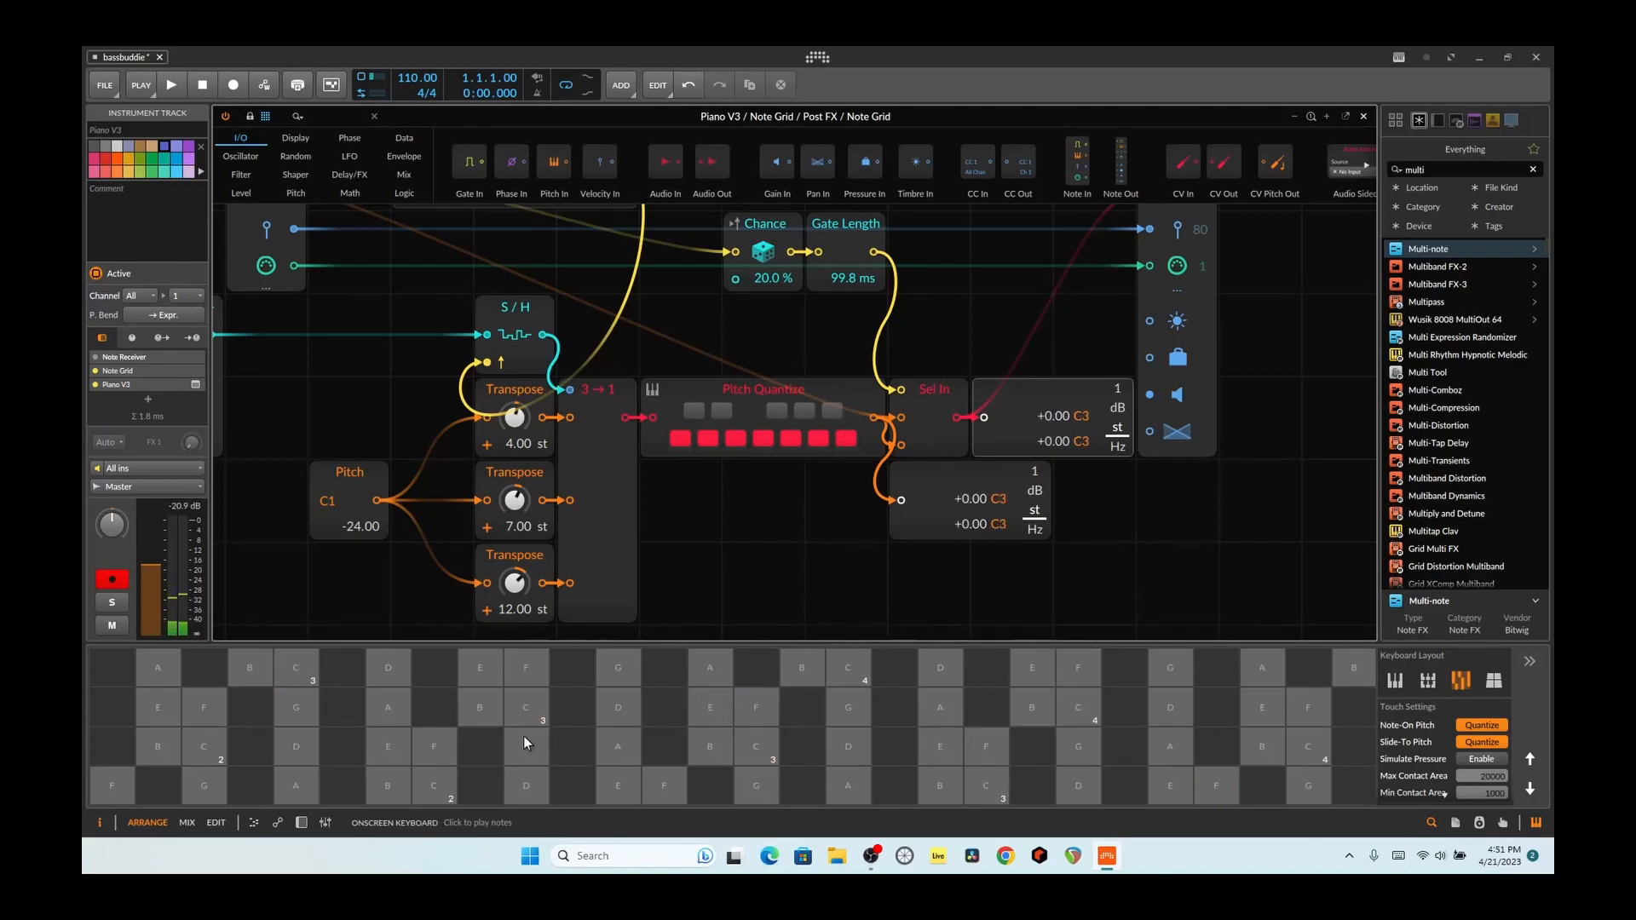
pyautogui.scroll(2, 593, 539)
pyautogui.scroll(-1, 602, 509)
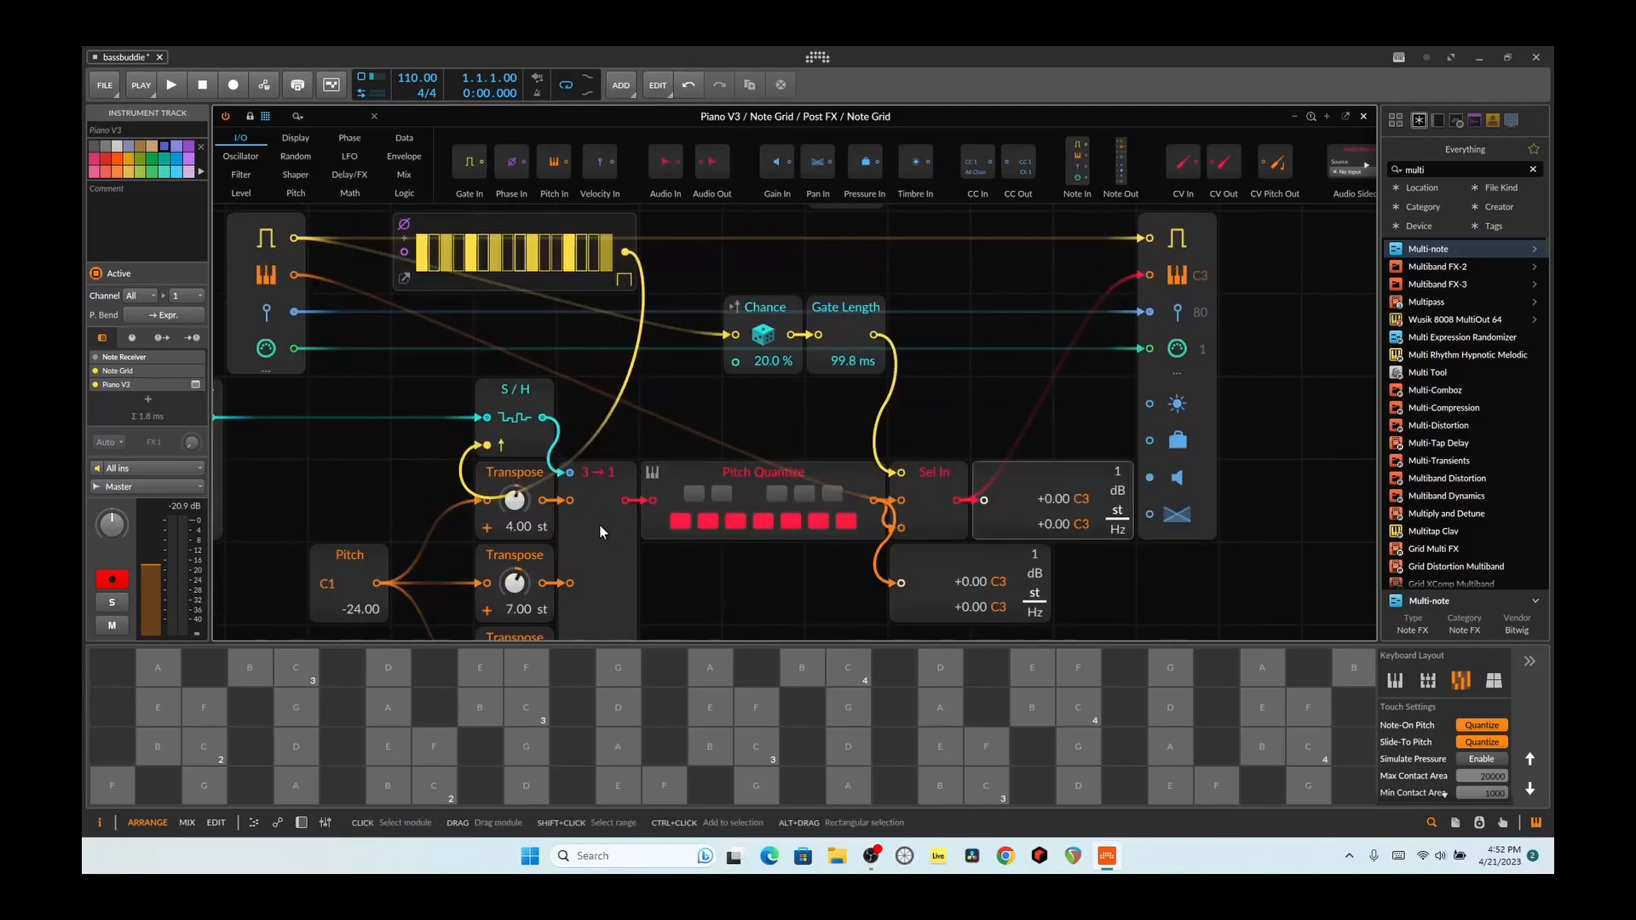
pyautogui.click(294, 445)
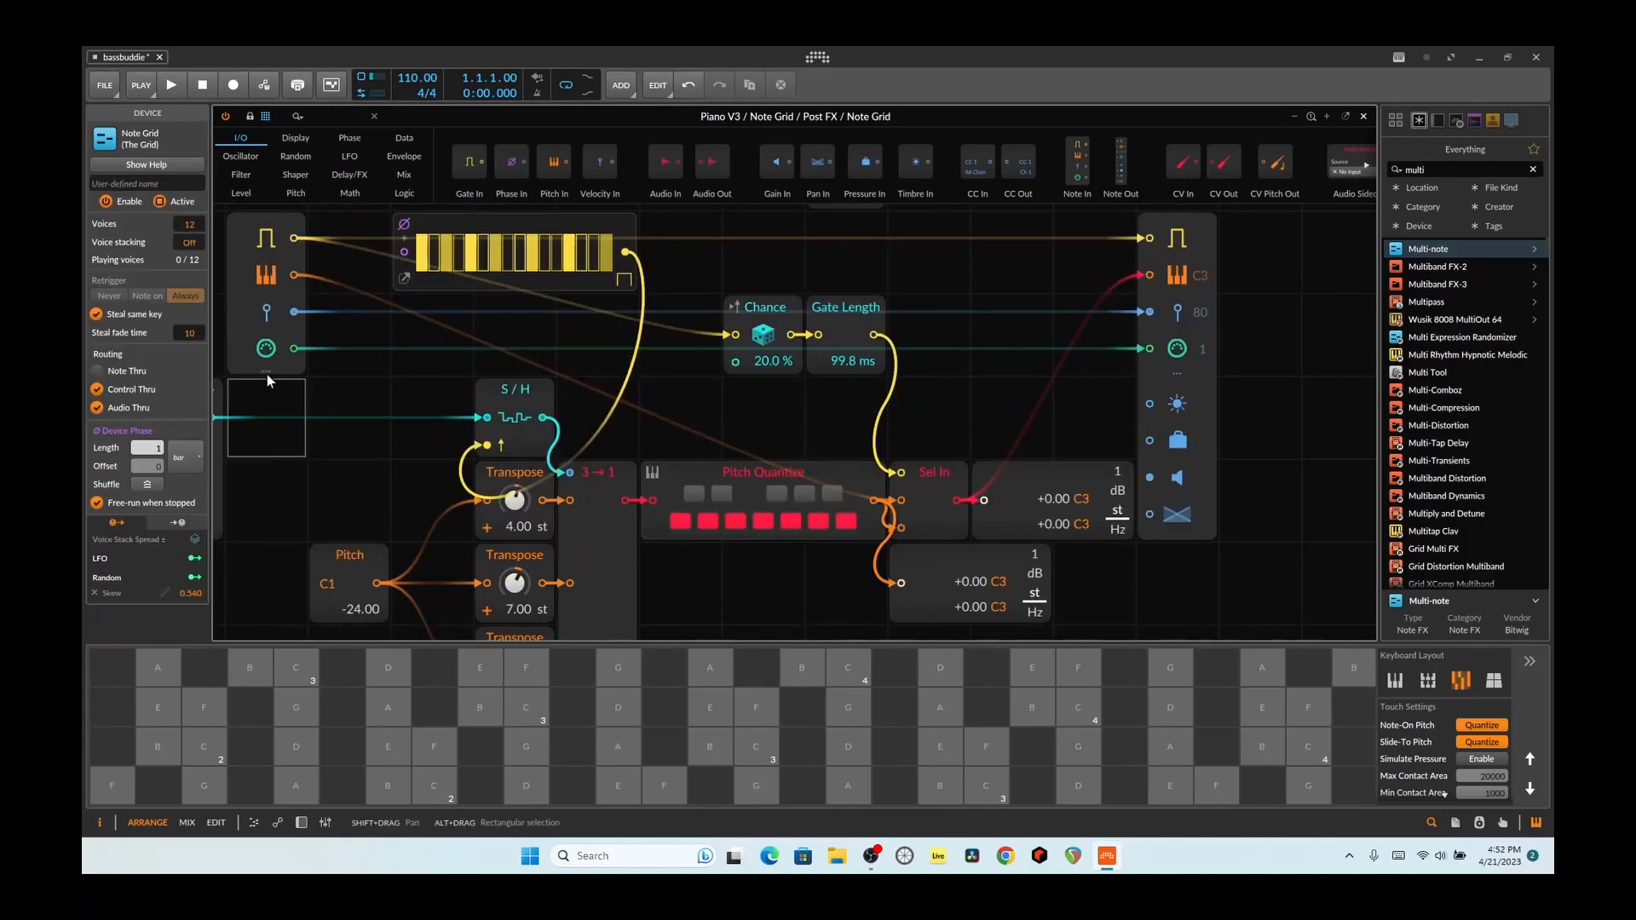
pyautogui.moveTo(197, 224); pyautogui.dragTo(196, 272)
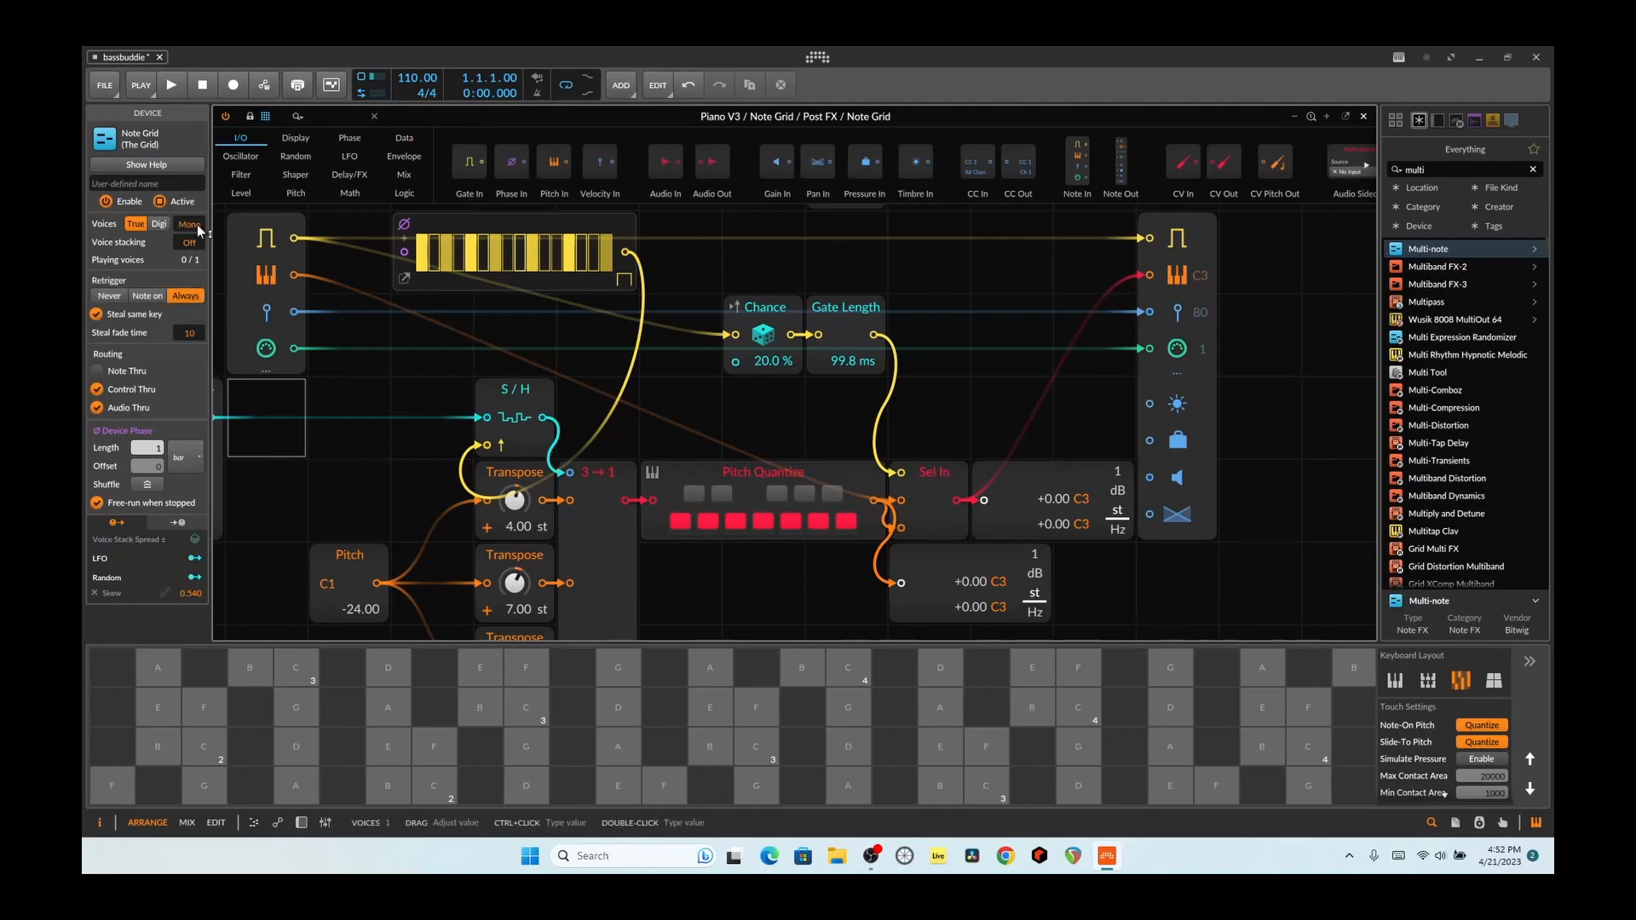
pyautogui.click(753, 754)
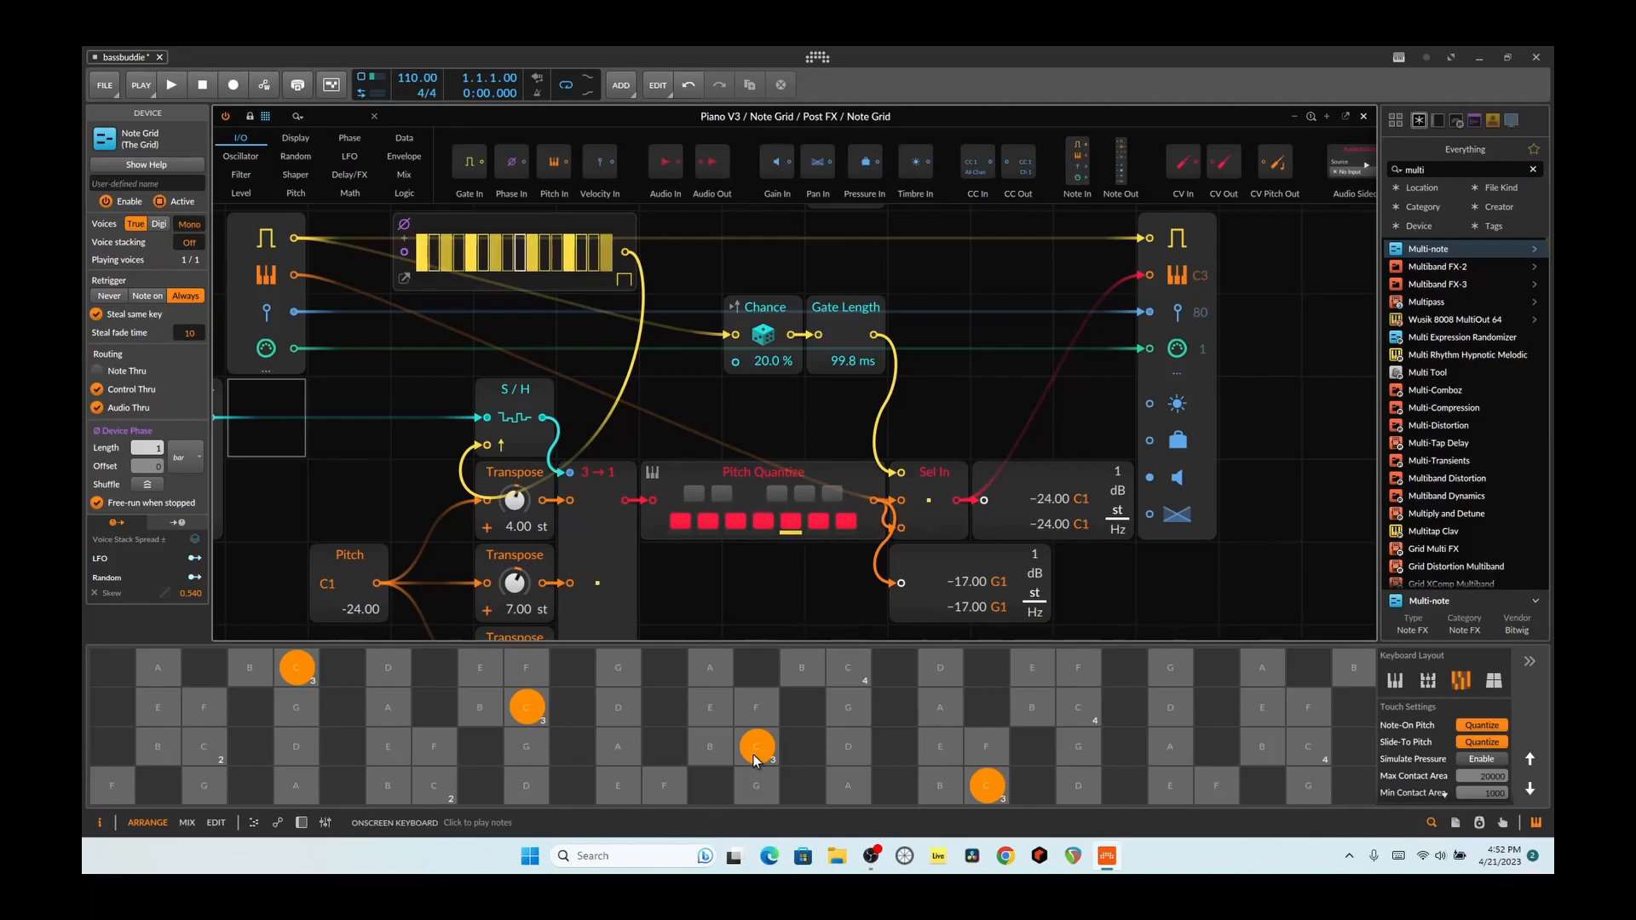
pyautogui.moveTo(753, 754); pyautogui.dragTo(753, 754)
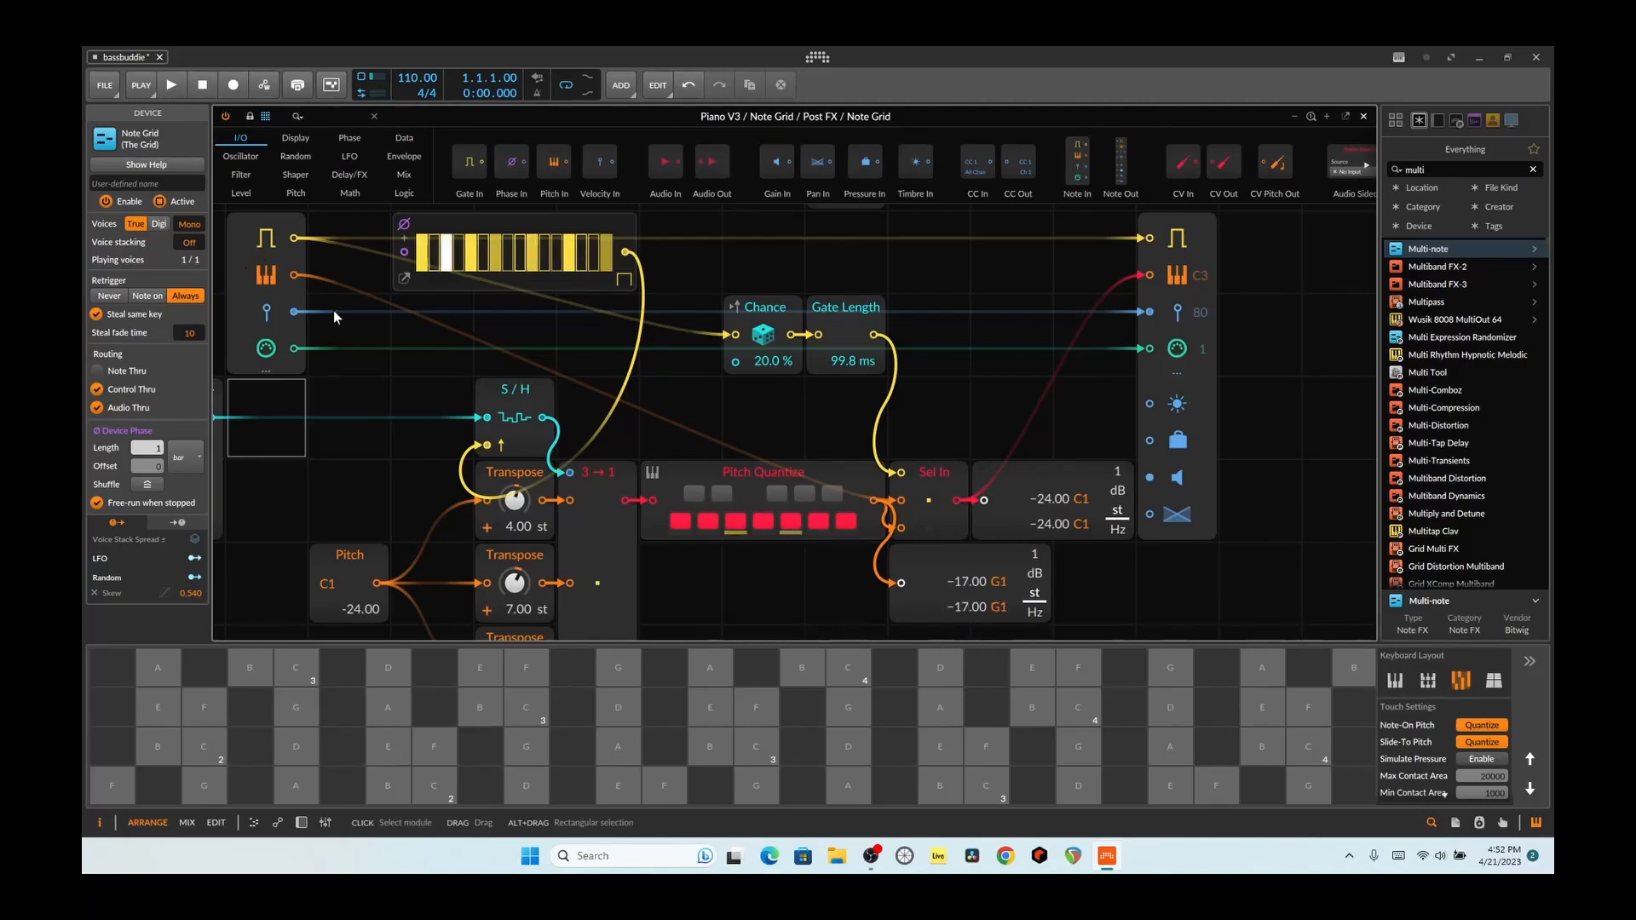
# Set the Note Grid's voices to 7 and audition an E on the onscreen keyboard during playback
pyautogui.moveTo(190, 225); pyautogui.dragTo(190, 206)
pyautogui.click(173, 87)
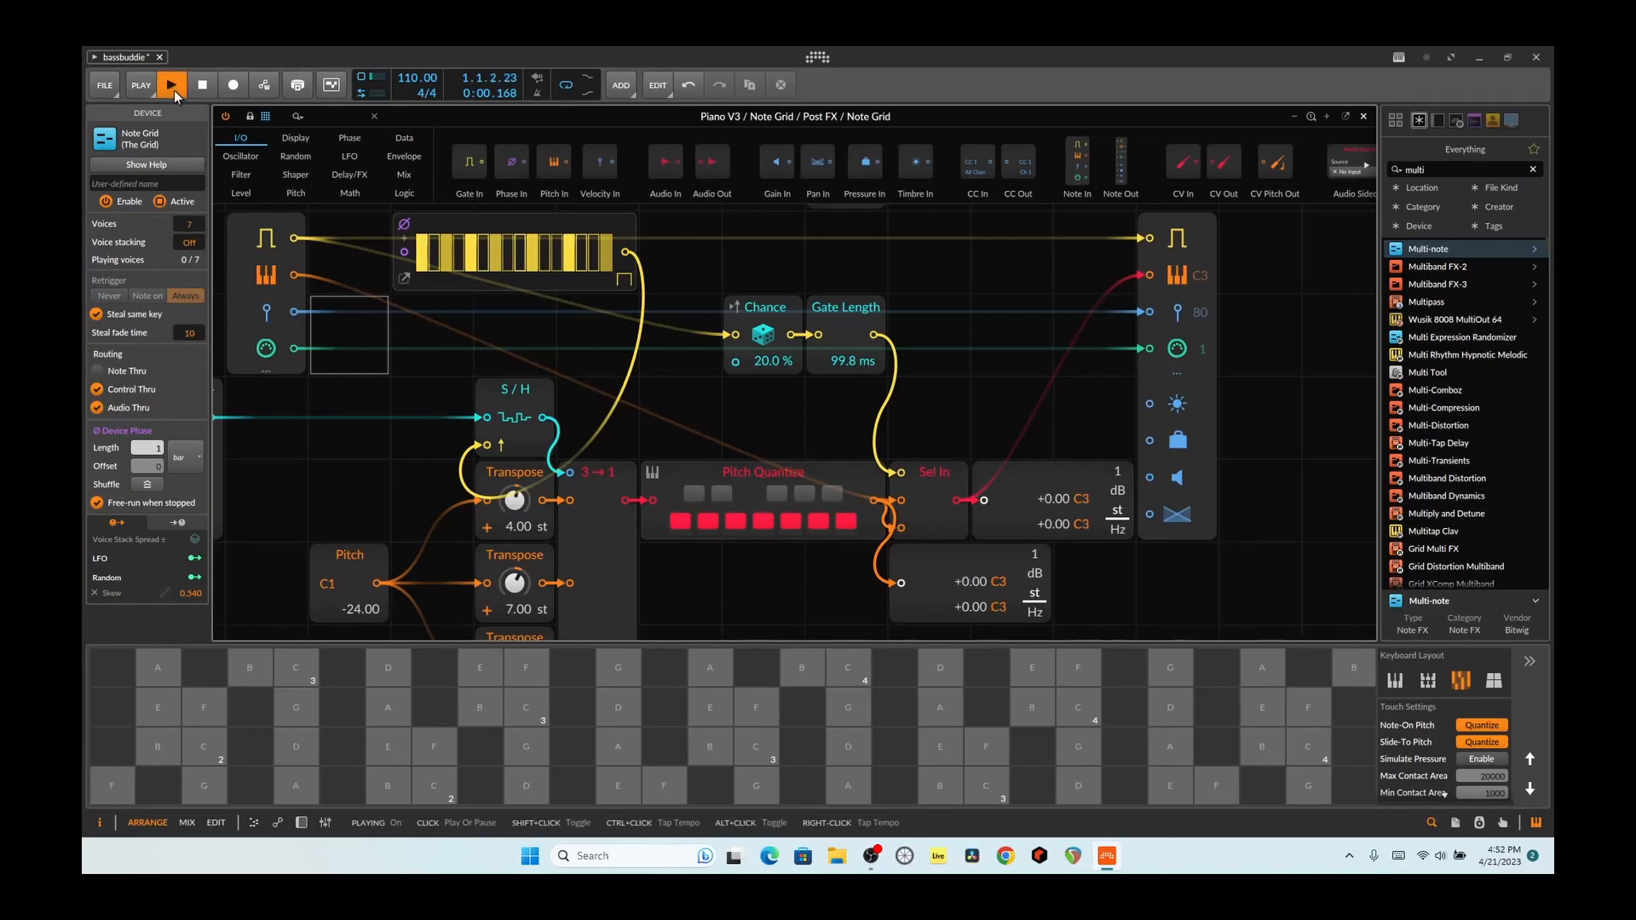
pyautogui.click(715, 718)
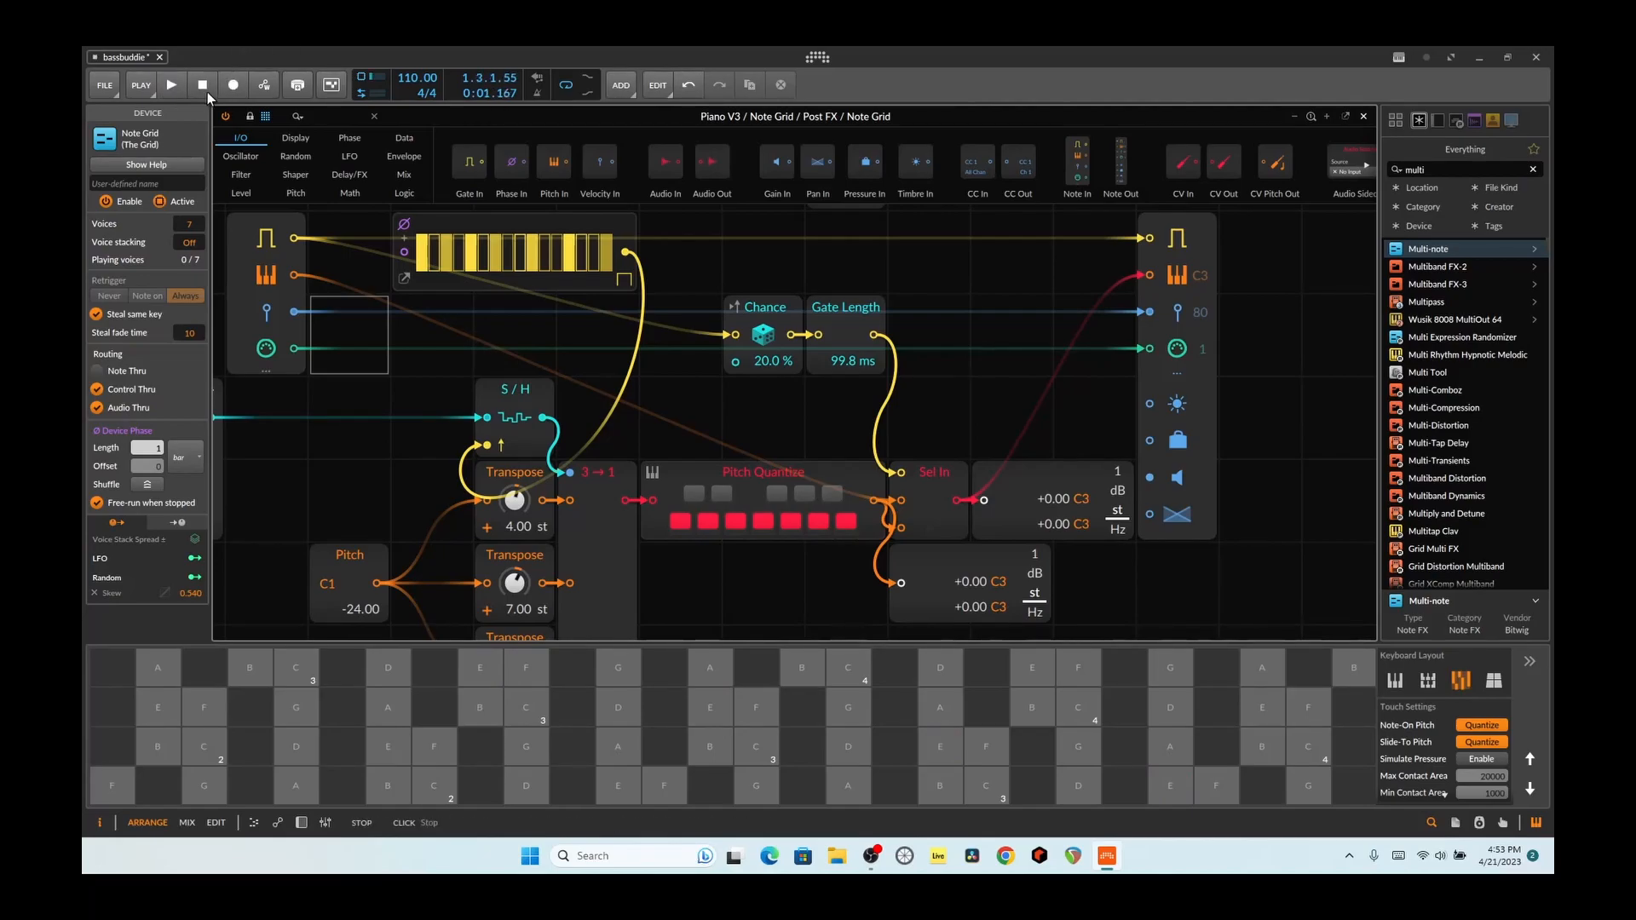
# Close the Note Grid editor and re-enable the Note Receiver in the track's device chain with its Input mute on
pyautogui.click(1364, 118)
pyautogui.click(308, 824)
pyautogui.click(318, 618)
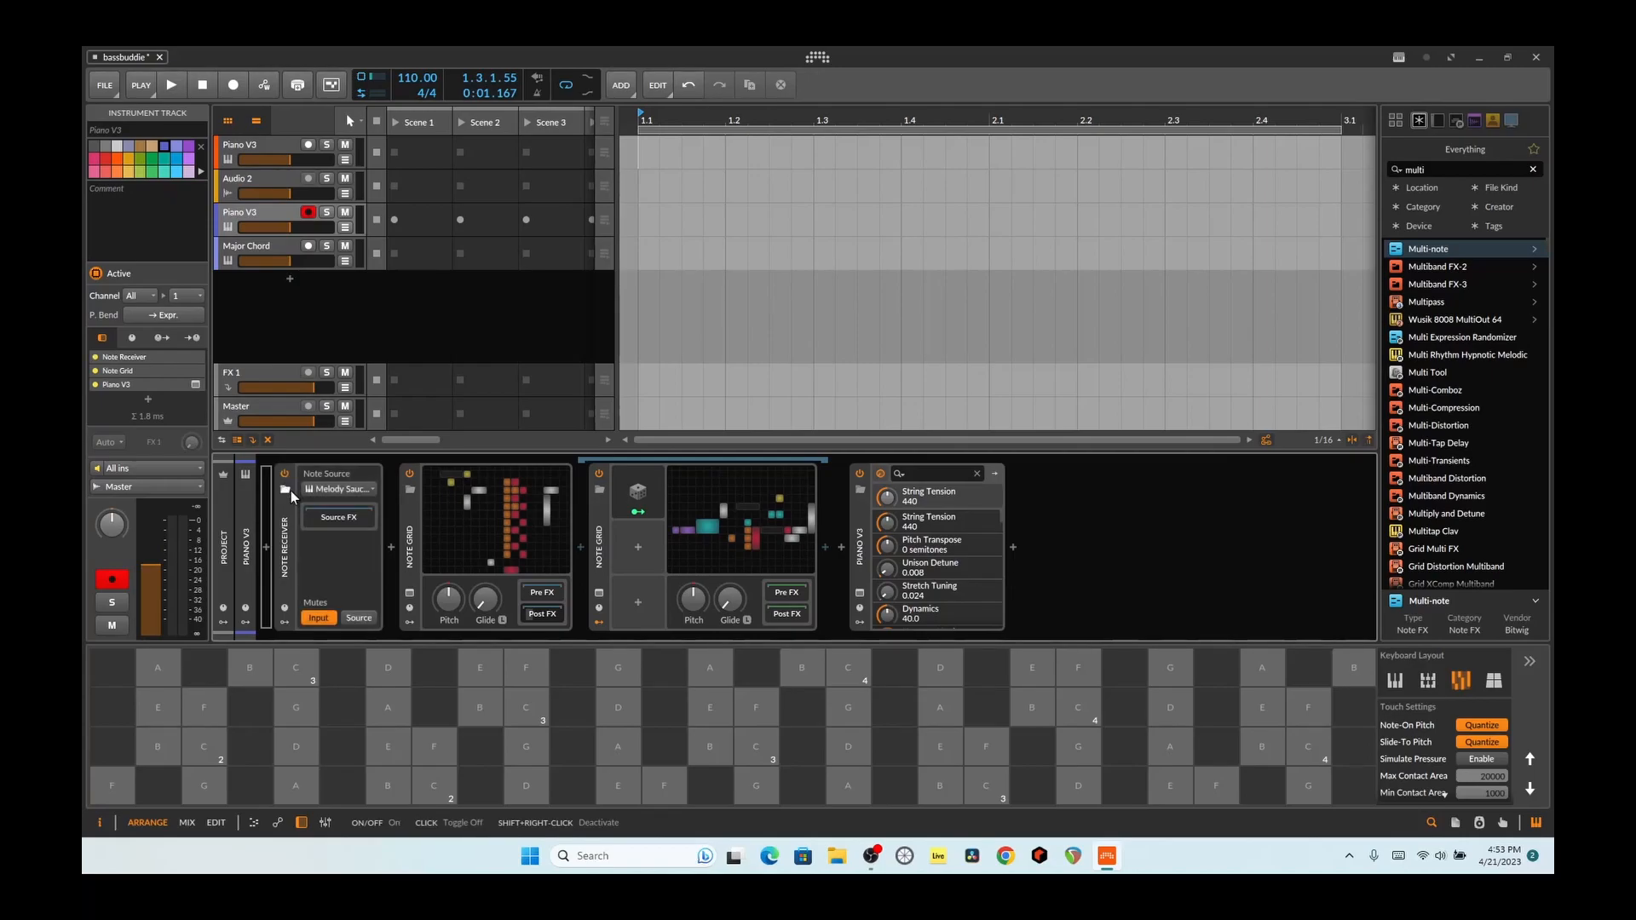
# Open Melody Sauce 2 on the first Piano V3 track, set its output to MIDI and start playback
pyautogui.click(251, 146)
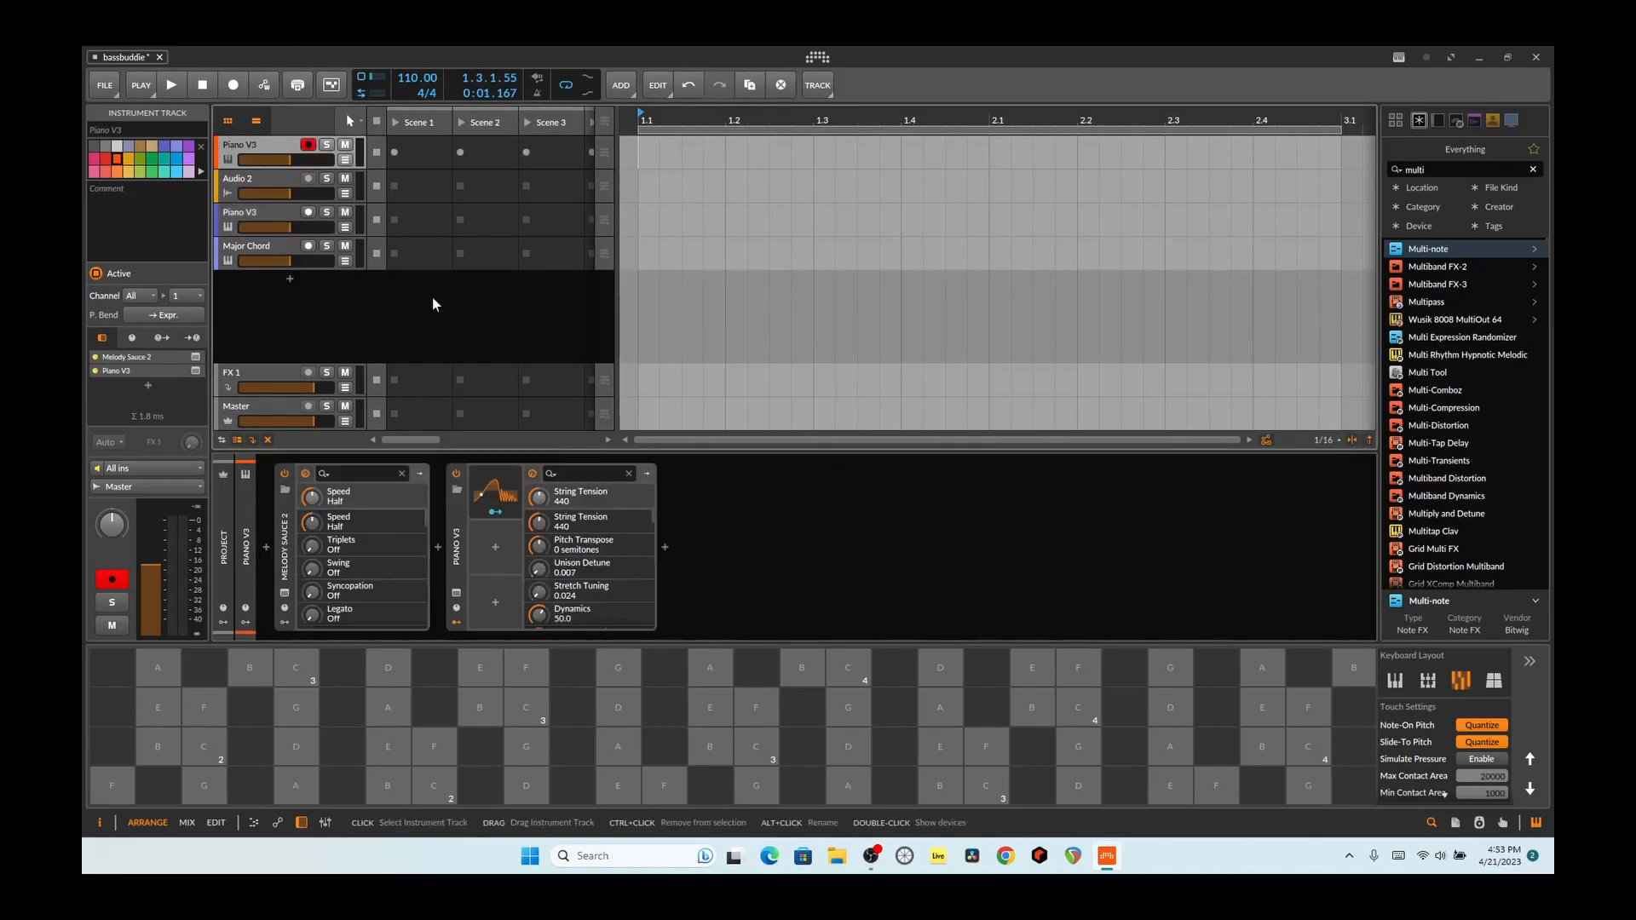
pyautogui.click(287, 591)
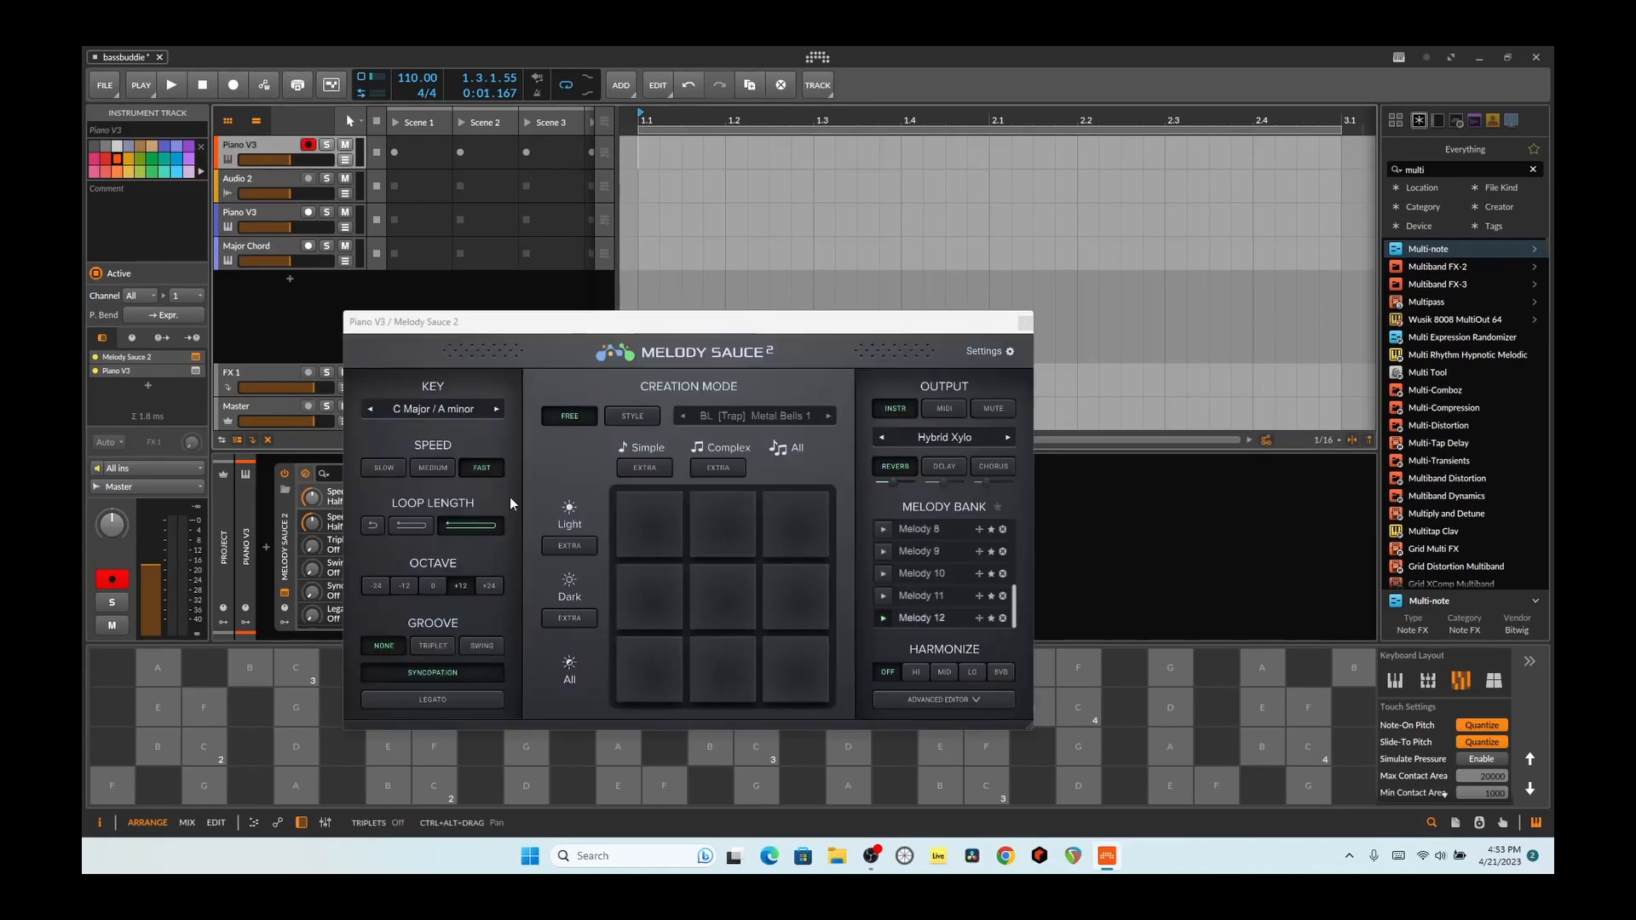
pyautogui.click(943, 408)
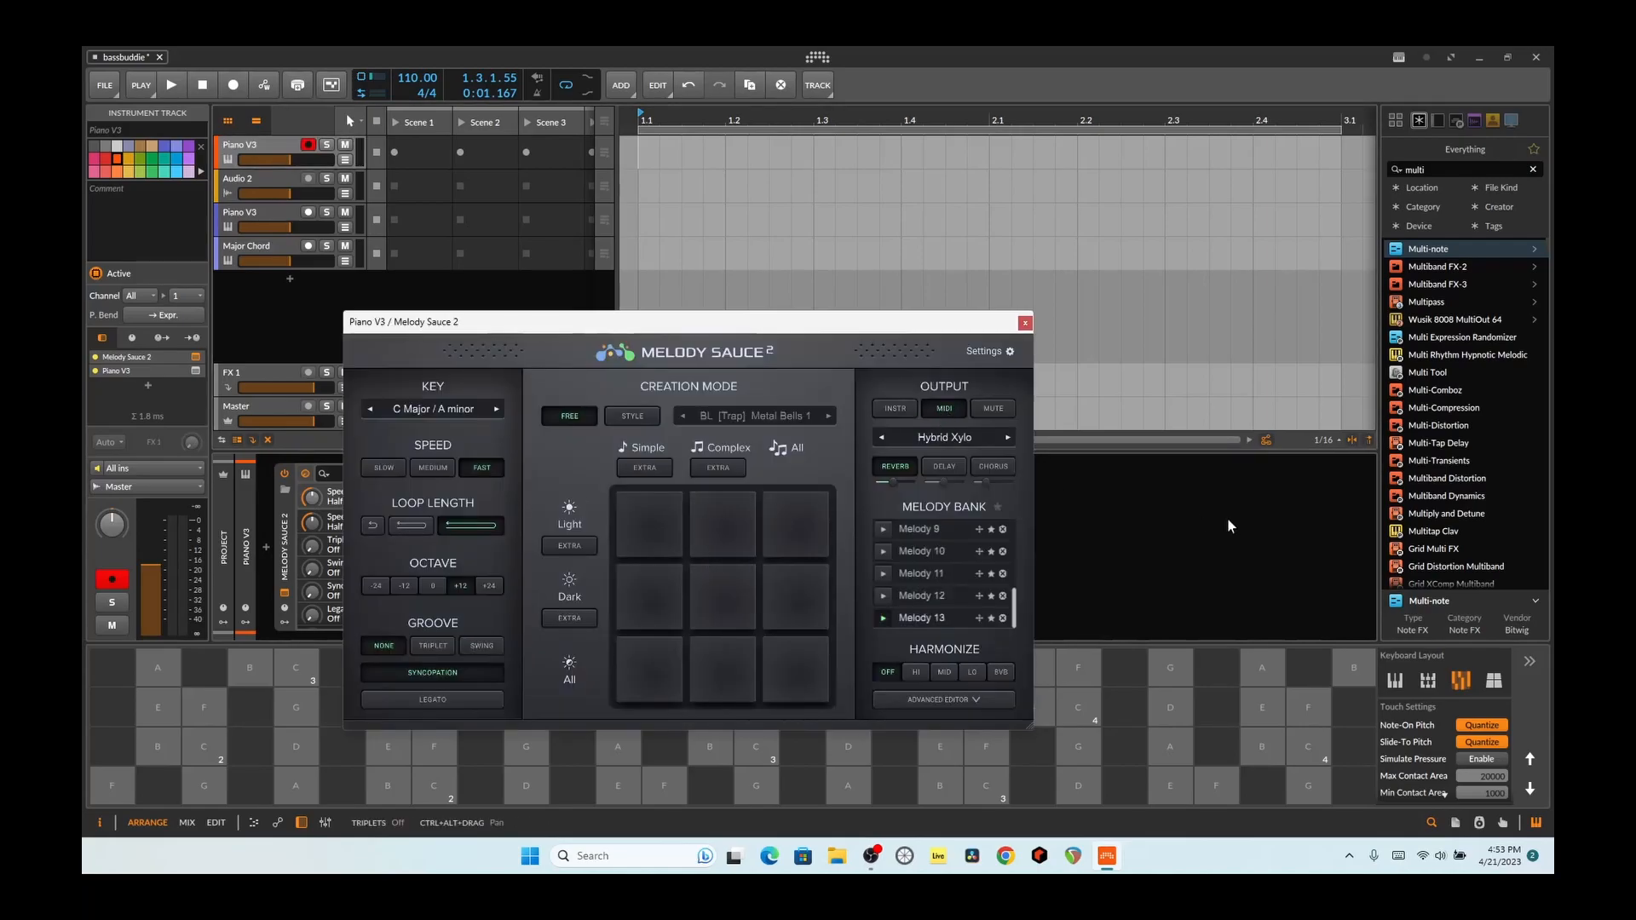
pyautogui.click(170, 84)
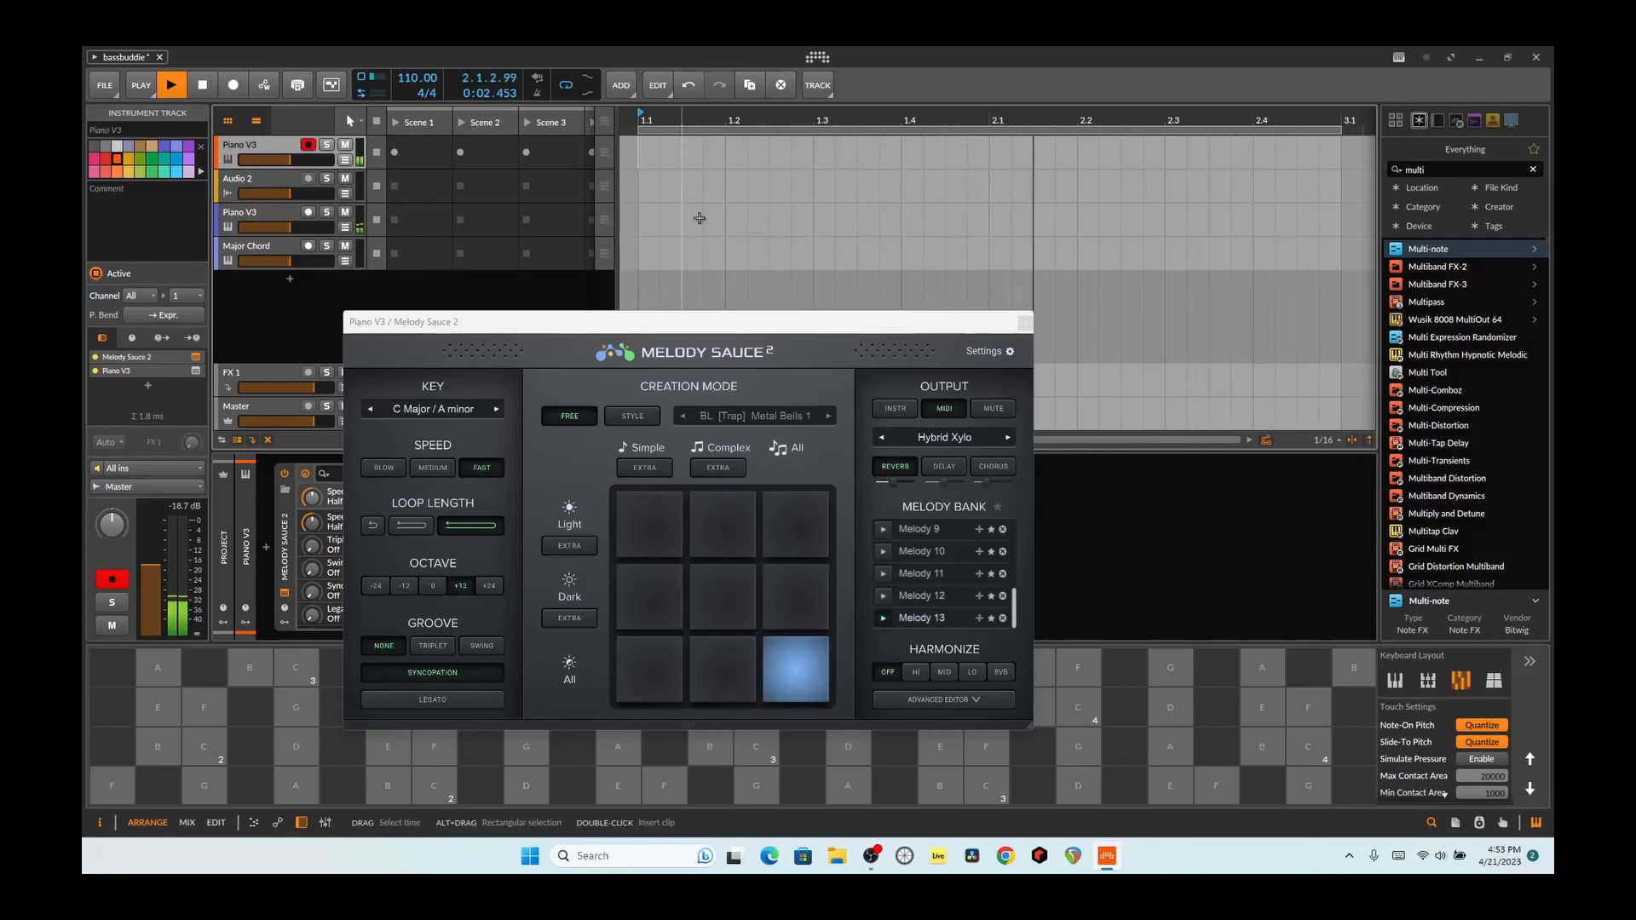
# Audition Melody Sauce 2 with its octave at +24 and 0, and return it to +12
pyautogui.moveTo(728, 327); pyautogui.dragTo(802, 267)
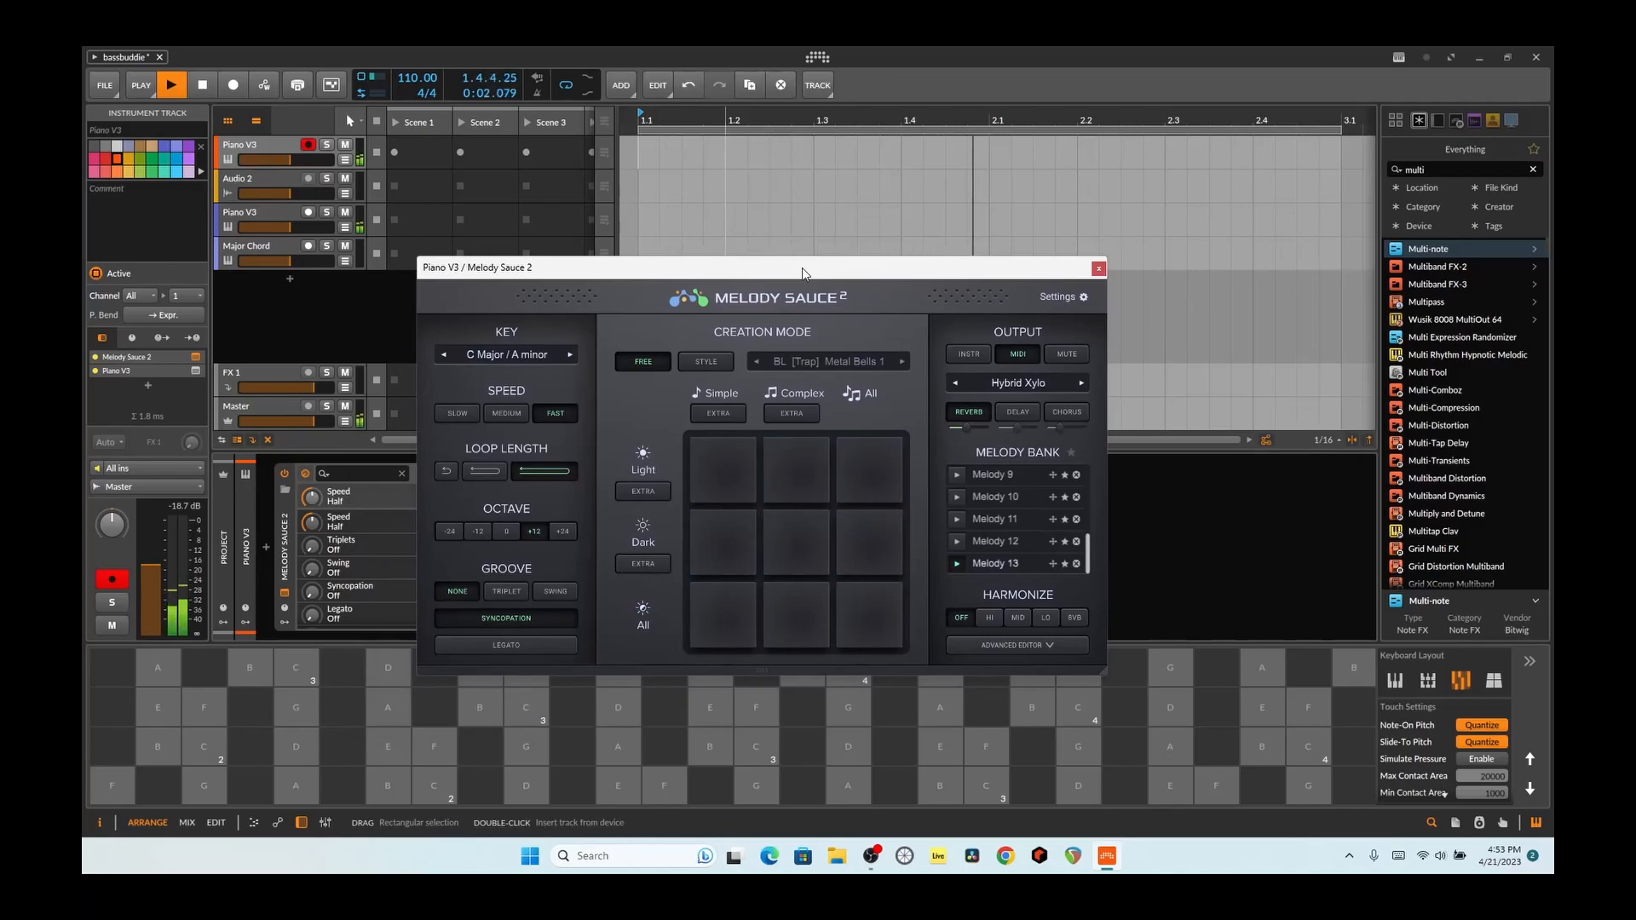
pyautogui.click(566, 533)
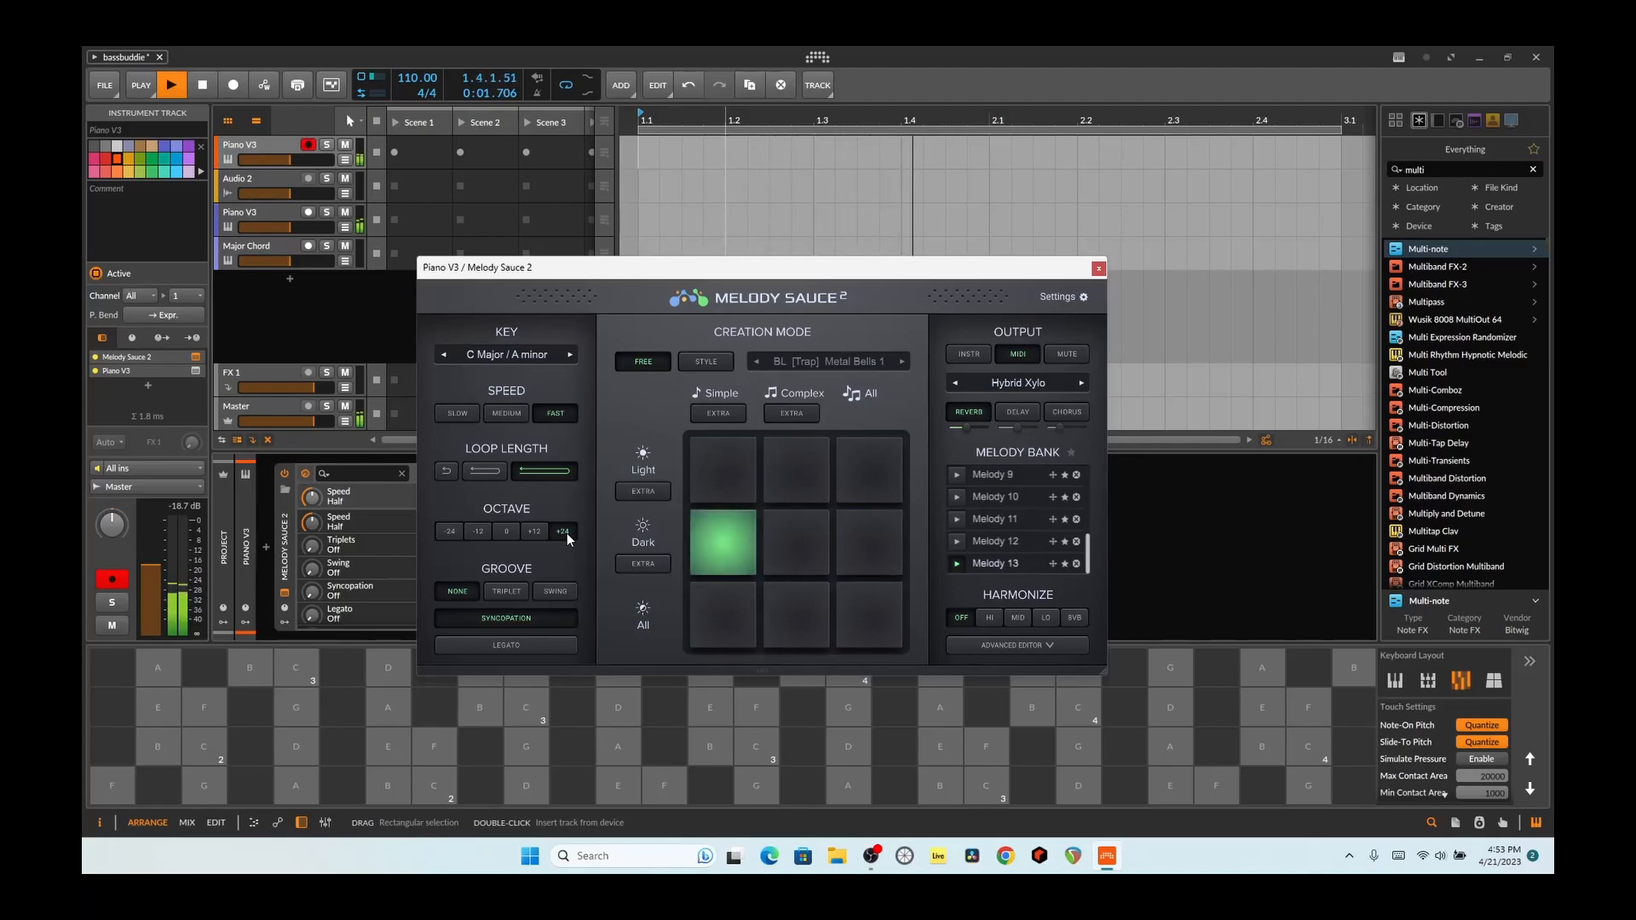
pyautogui.click(509, 531)
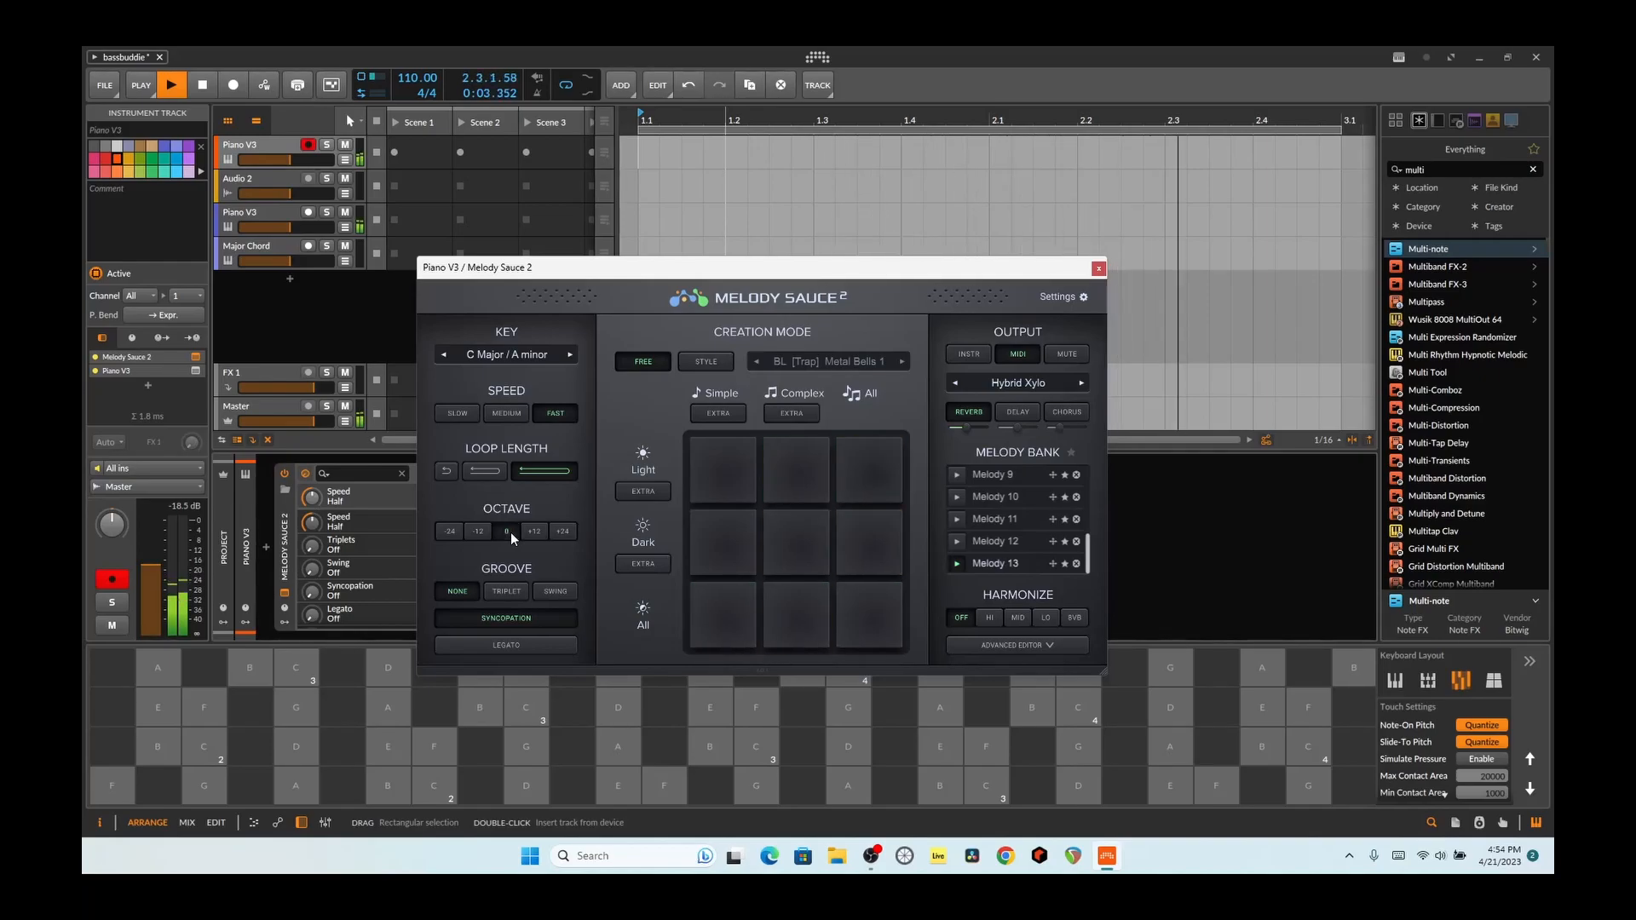
pyautogui.click(529, 530)
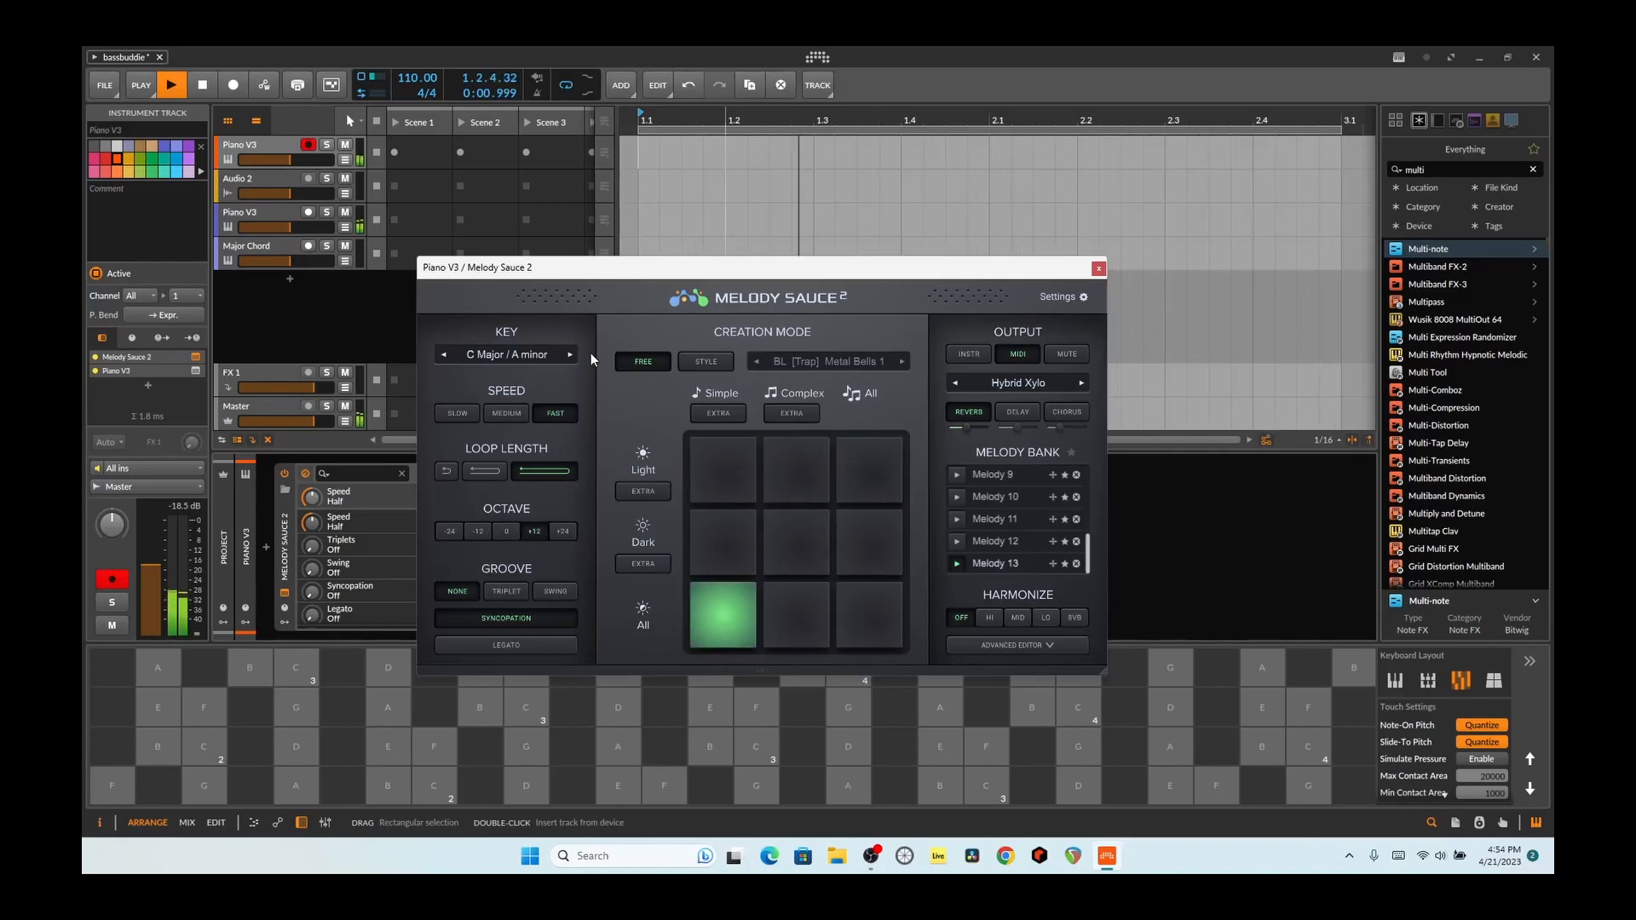
# Stop playback and add a Curves modulator to Melody Sauce 2, with its settings expanded
pyautogui.moveTo(602, 278); pyautogui.dragTo(816, 257)
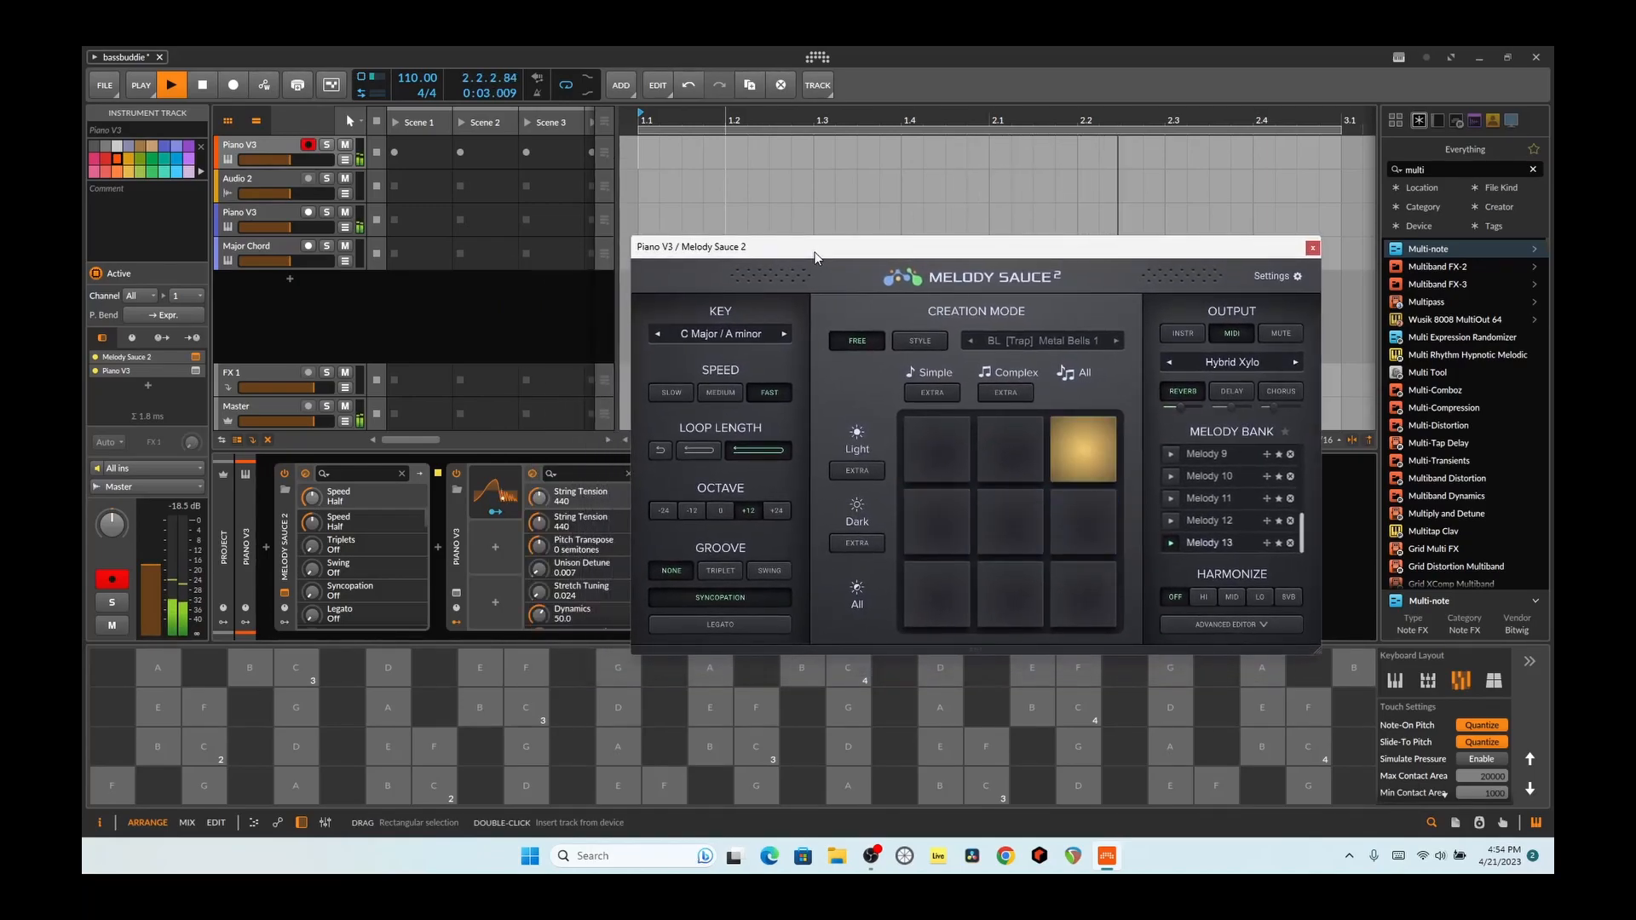
pyautogui.press('space')
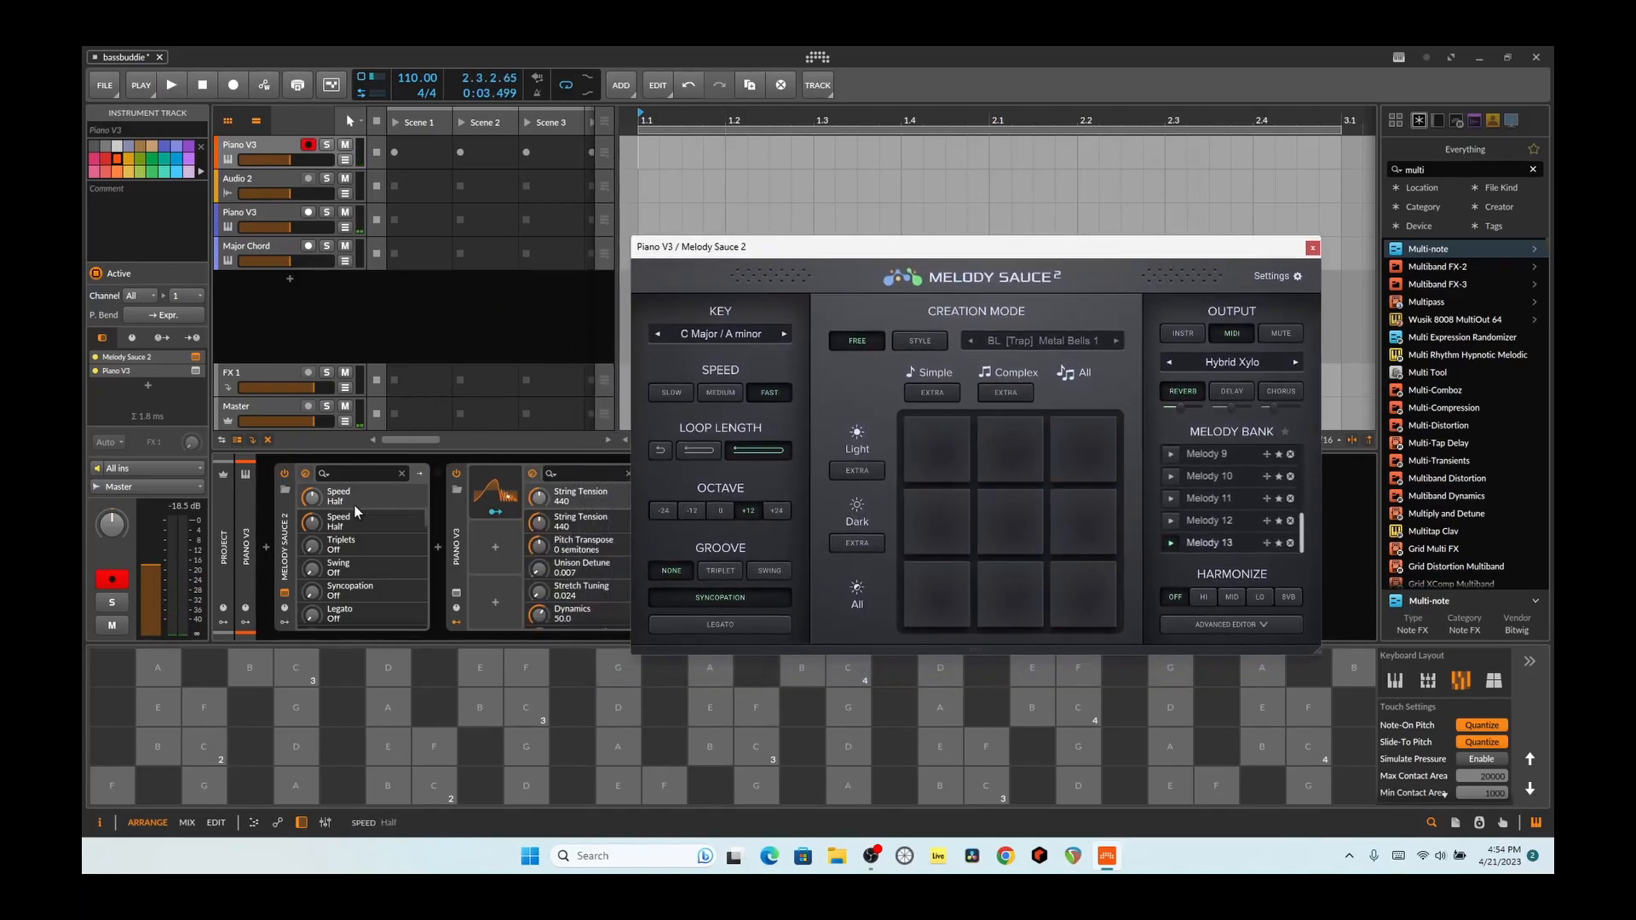
pyautogui.click(284, 622)
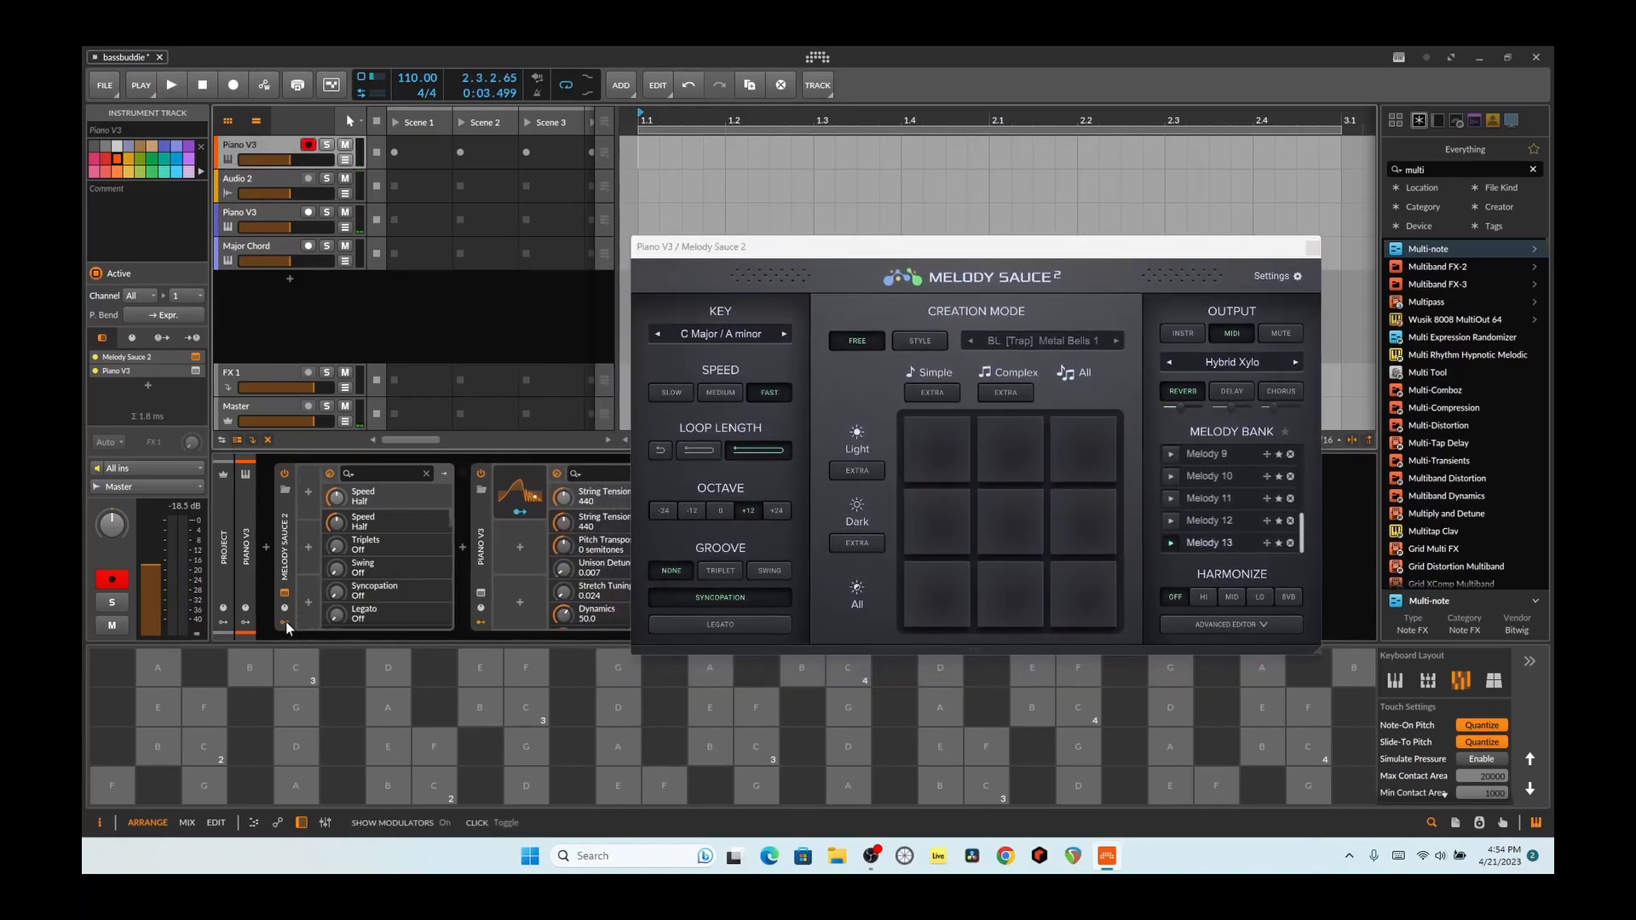
pyautogui.click(308, 491)
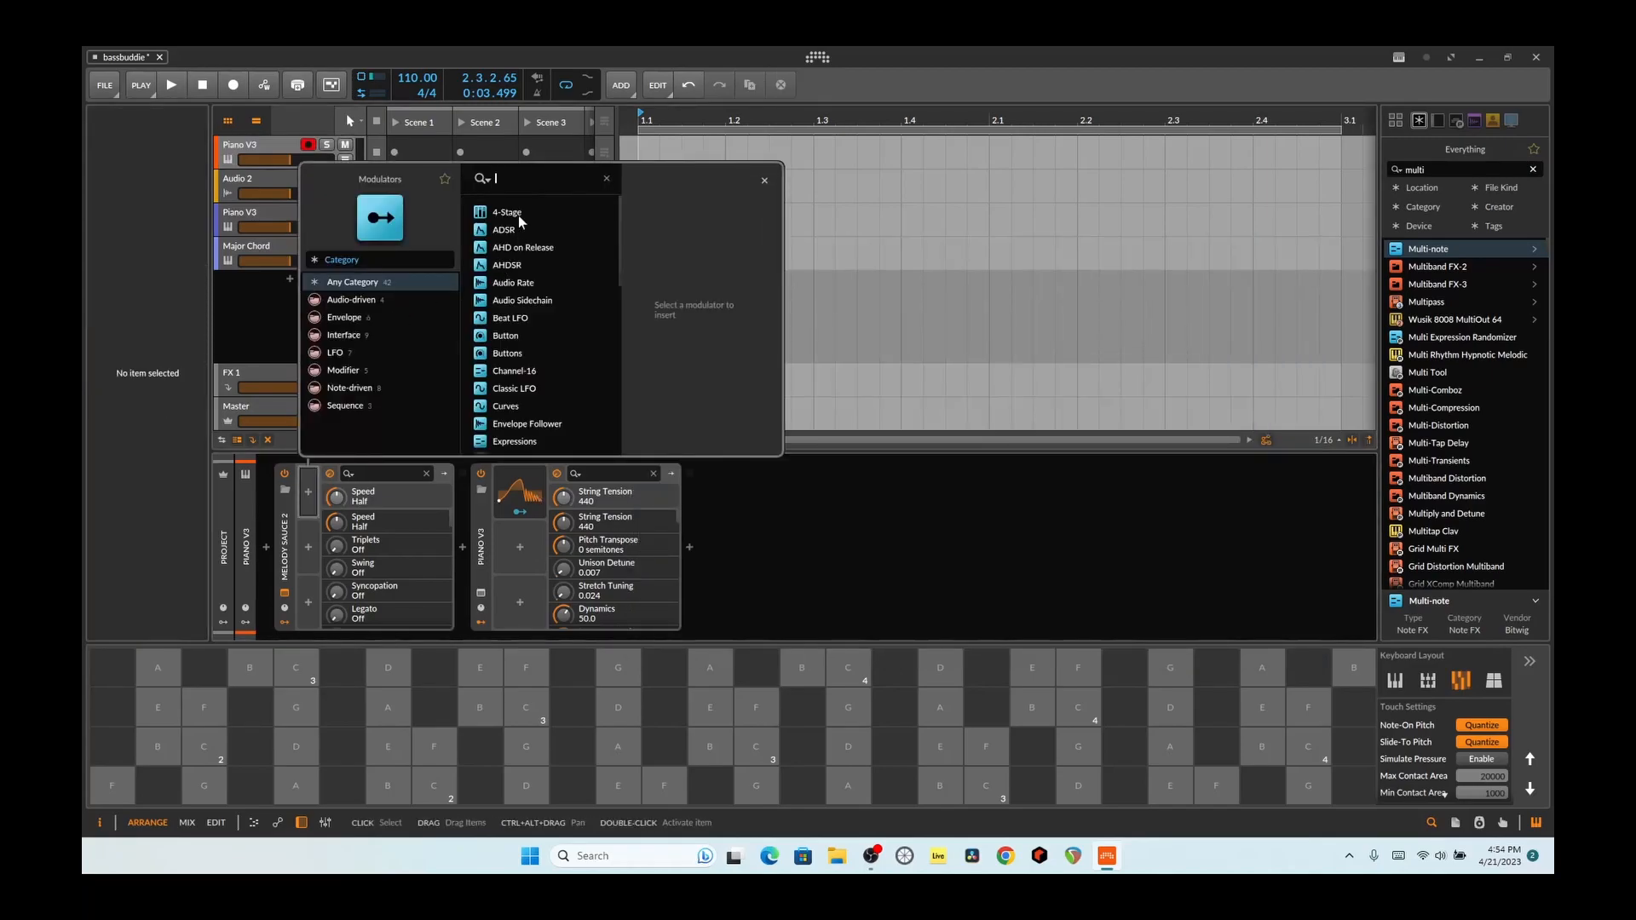
pyautogui.write('cur')
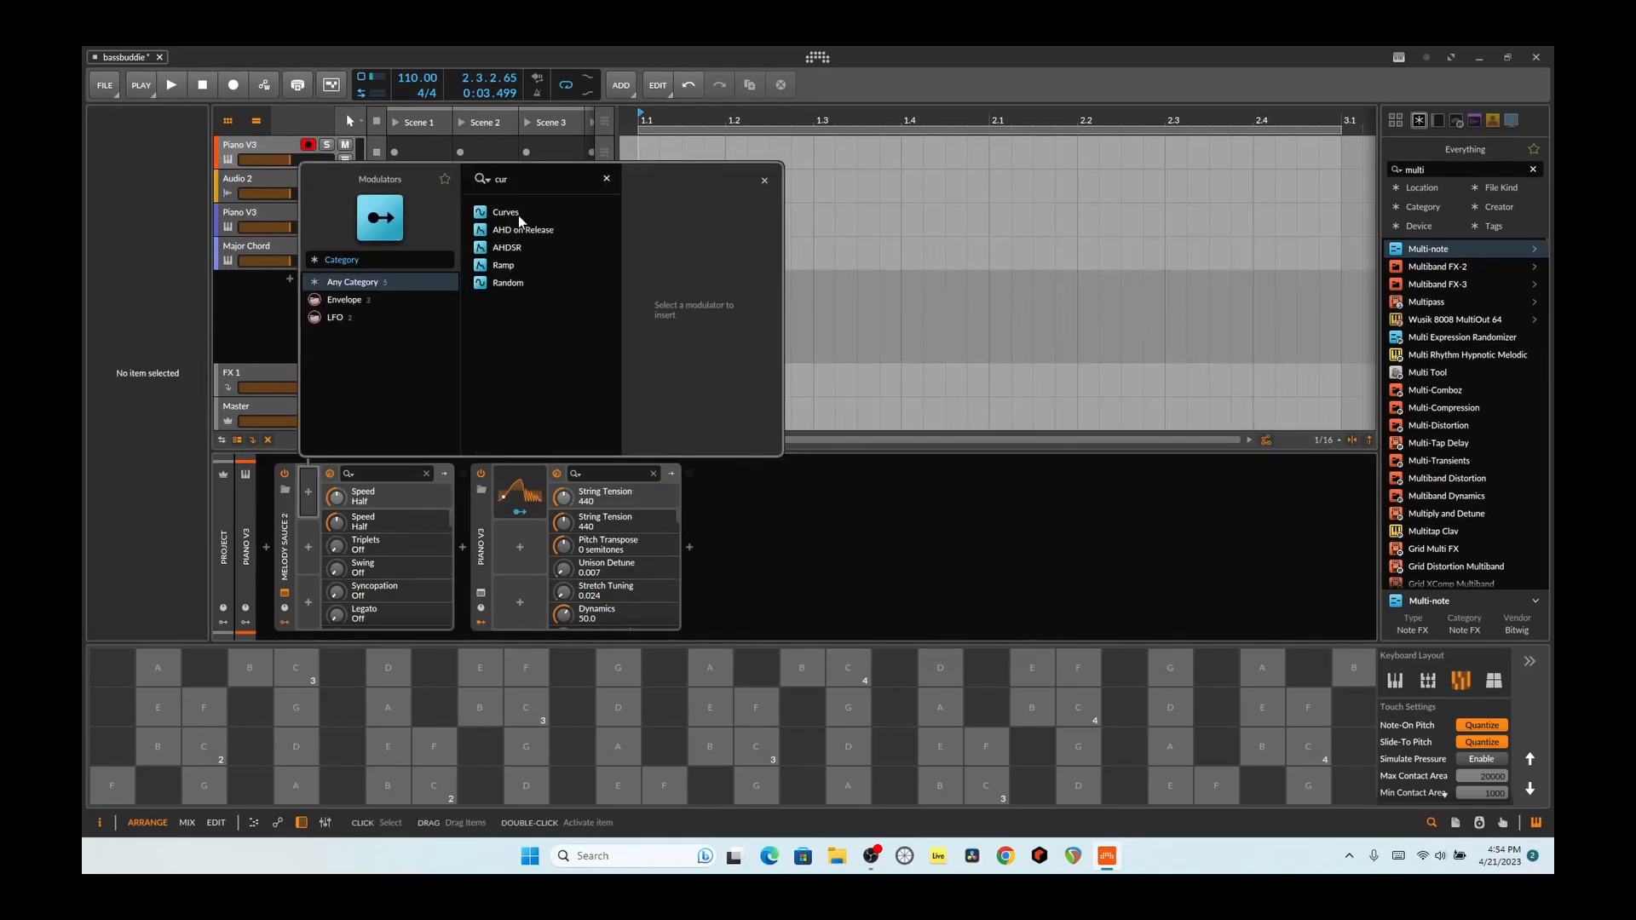
pyautogui.doubleClick(518, 215)
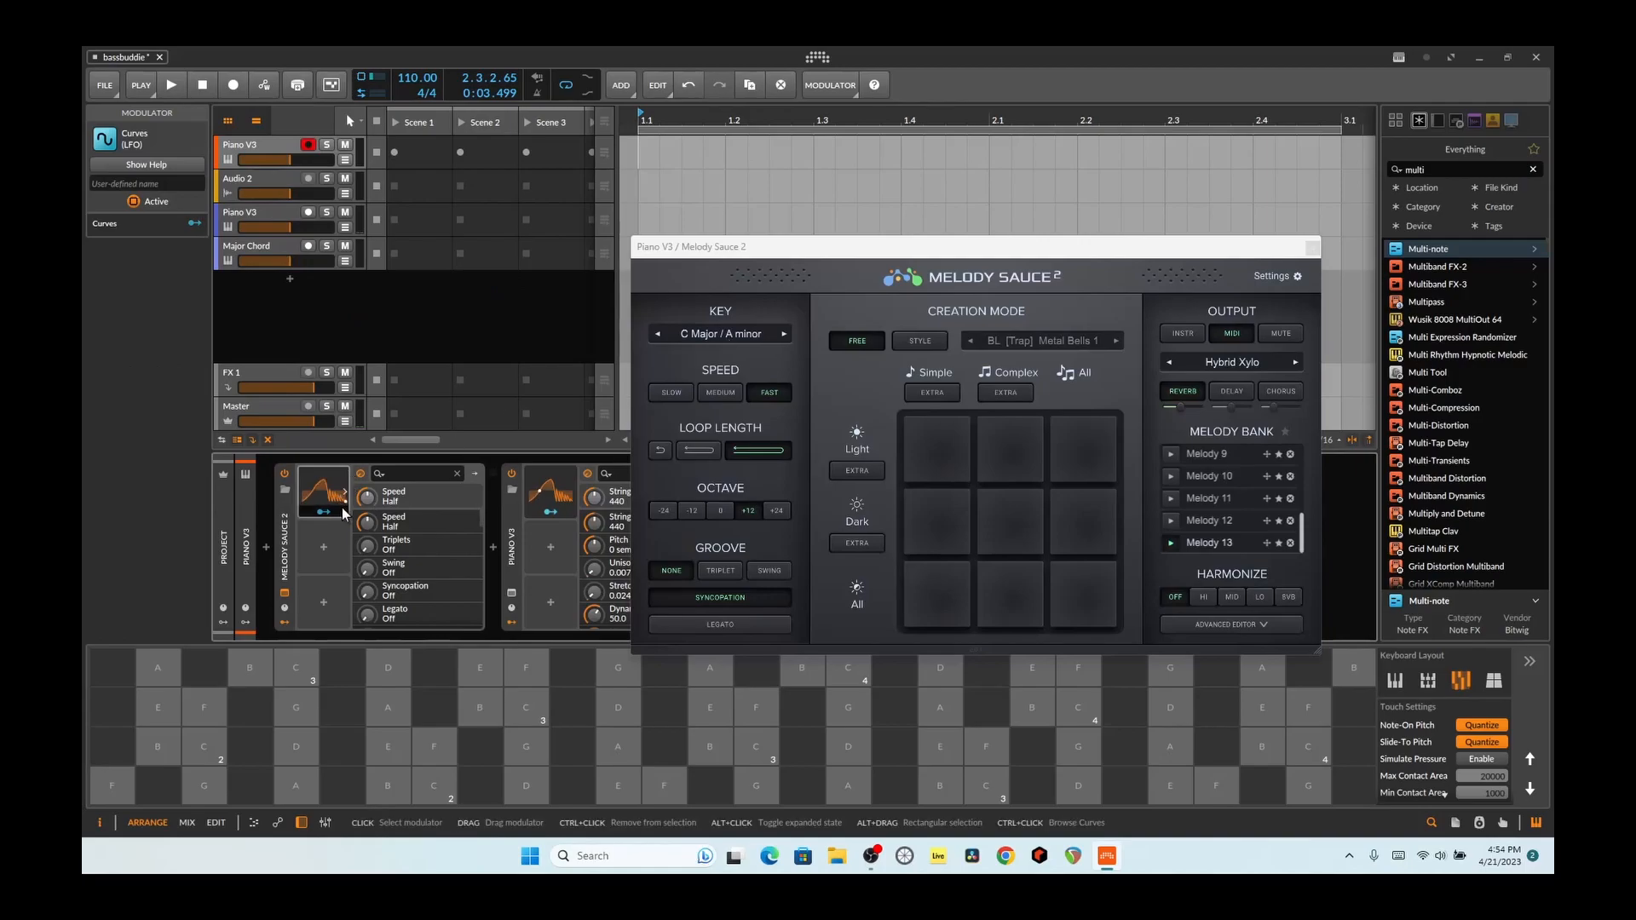
pyautogui.click(345, 494)
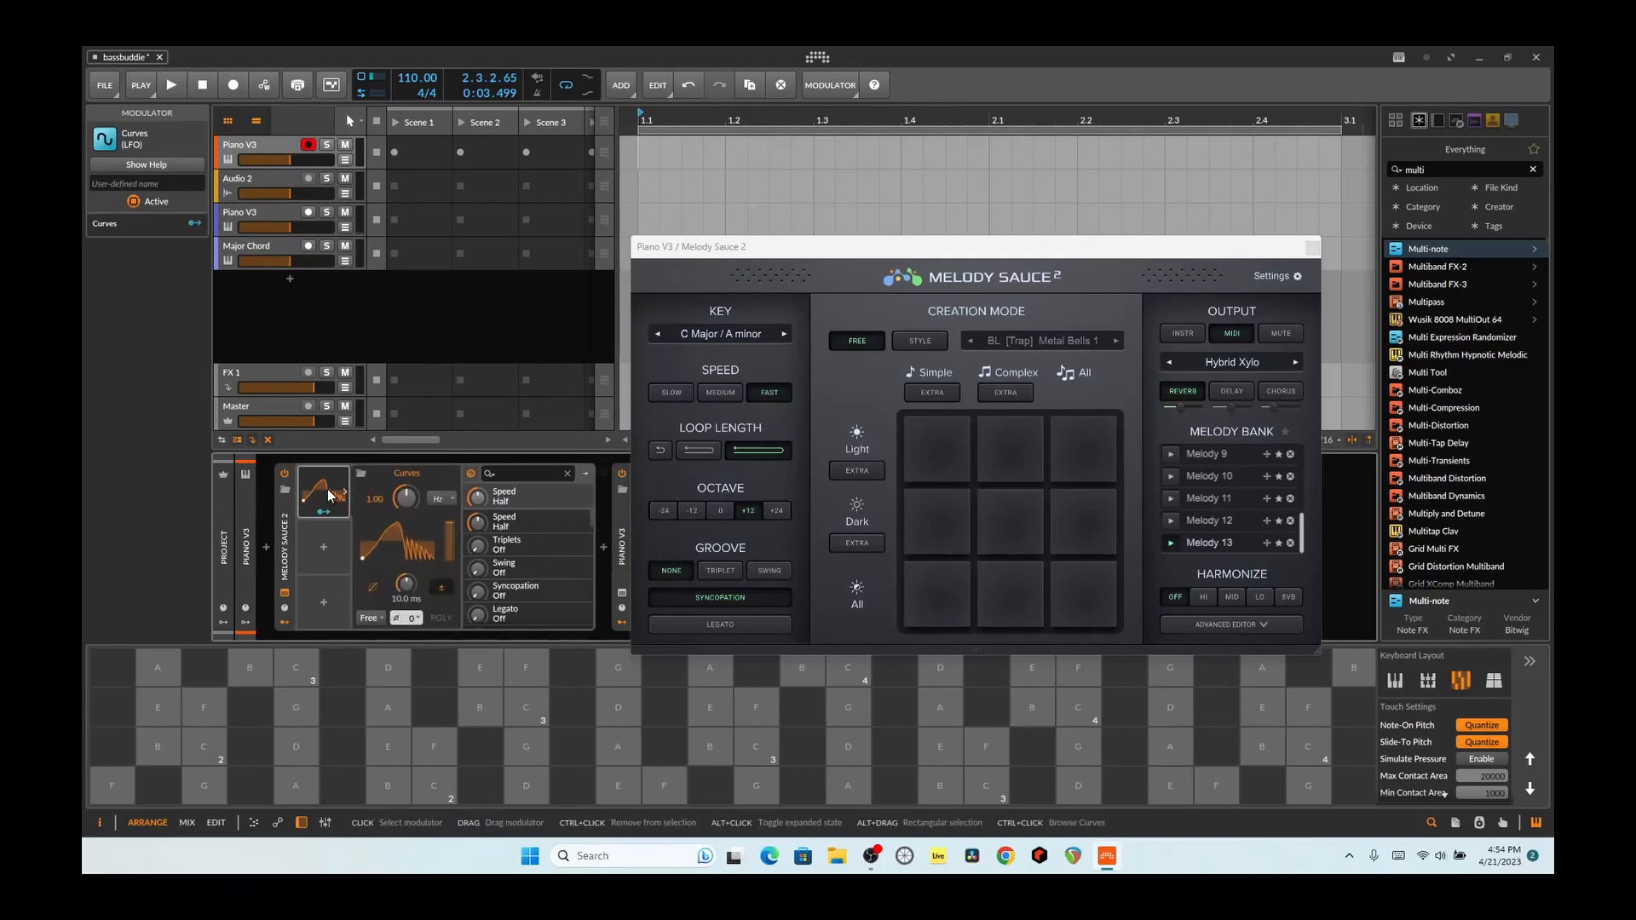
# Load the "Fast Down, Slow Up" envelope curve into the Curves modulator
pyautogui.click(363, 475)
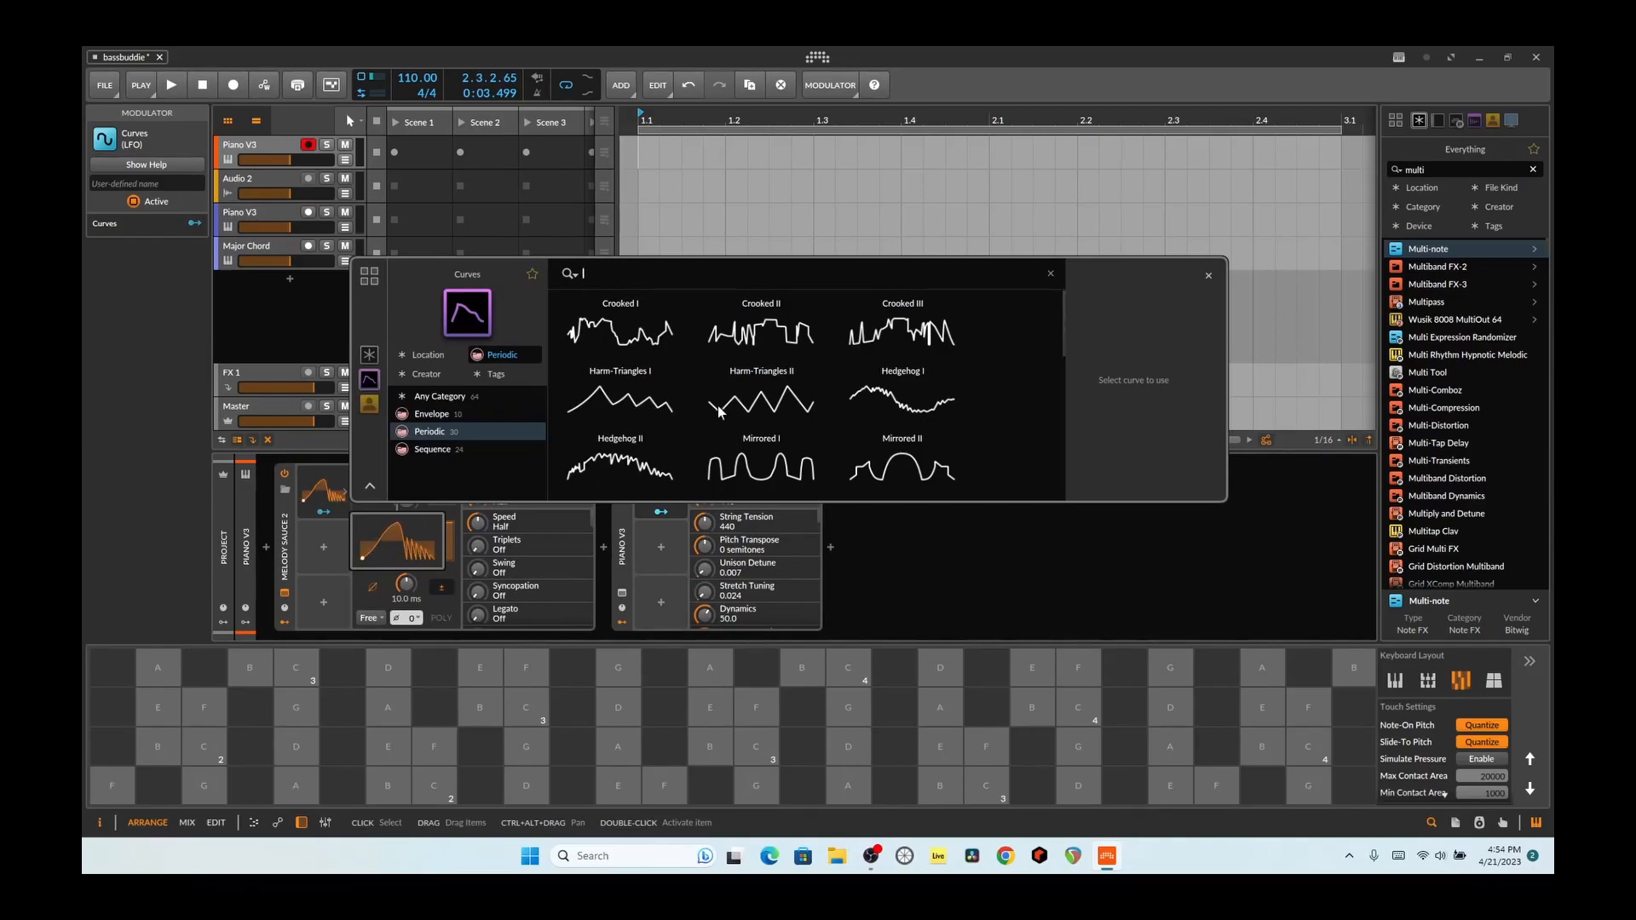
pyautogui.scroll(-5, 717, 409)
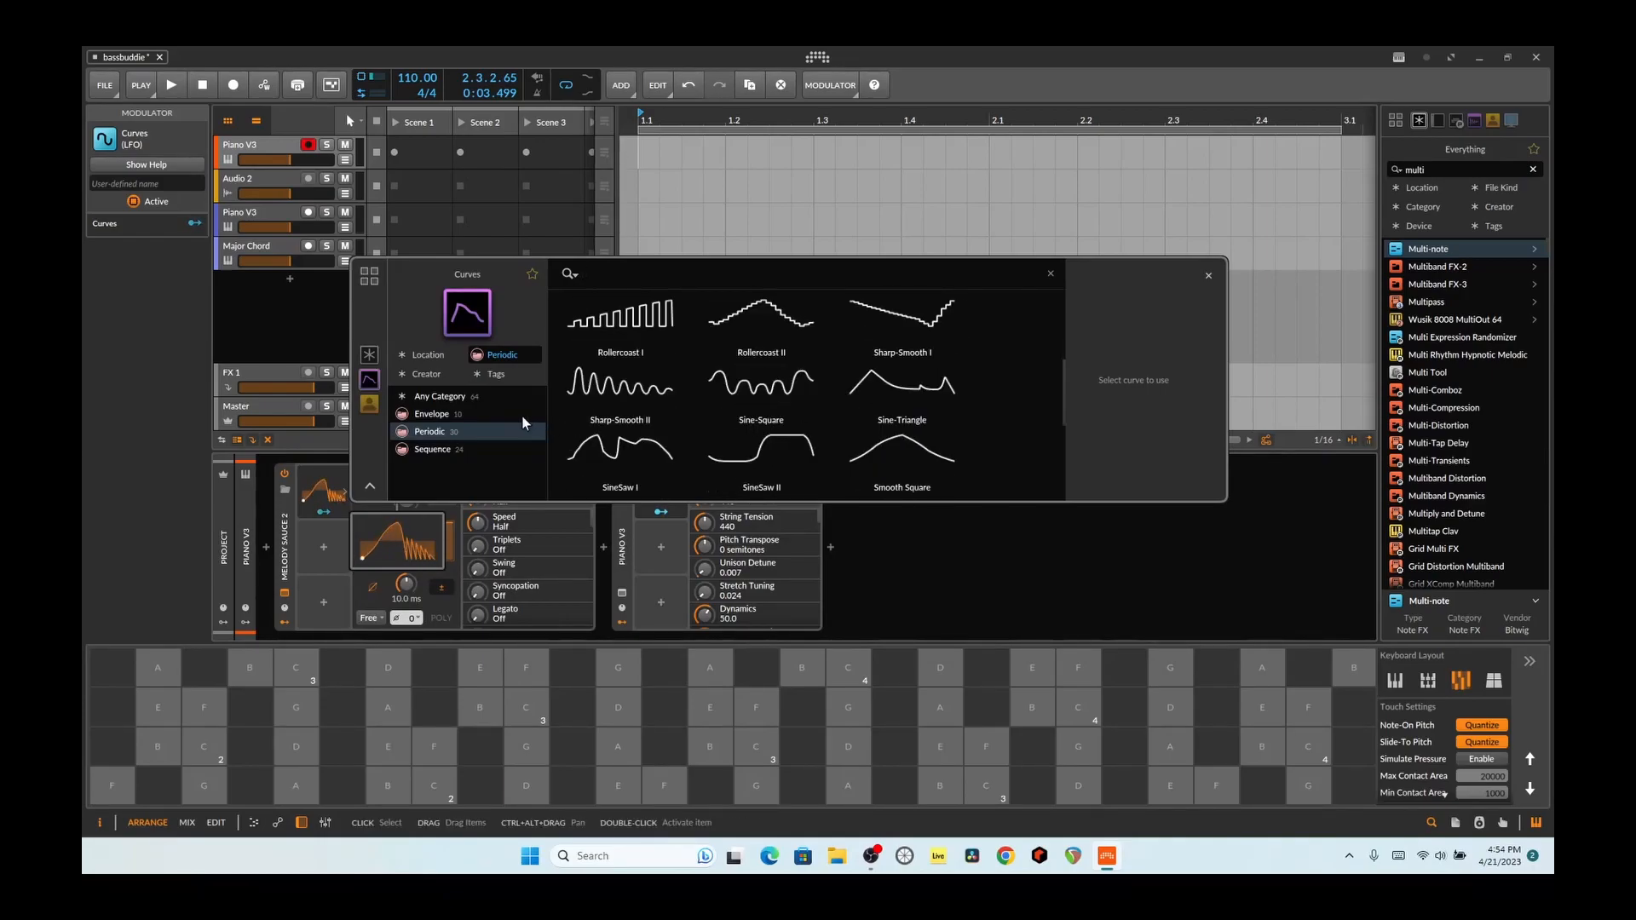
pyautogui.click(488, 414)
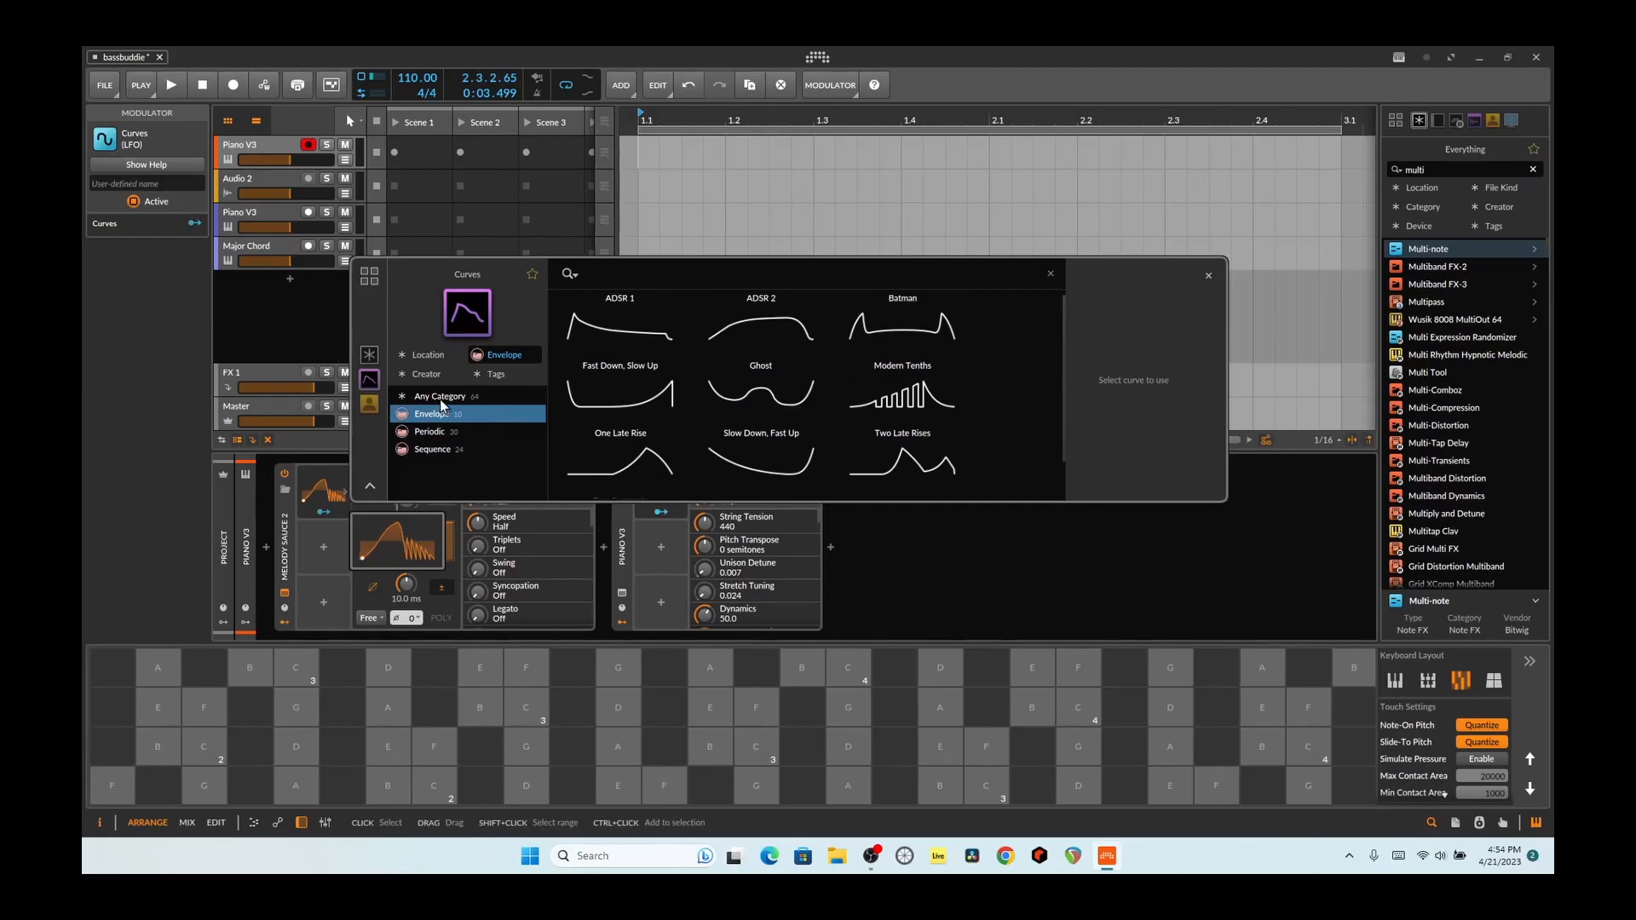
pyautogui.click(618, 391)
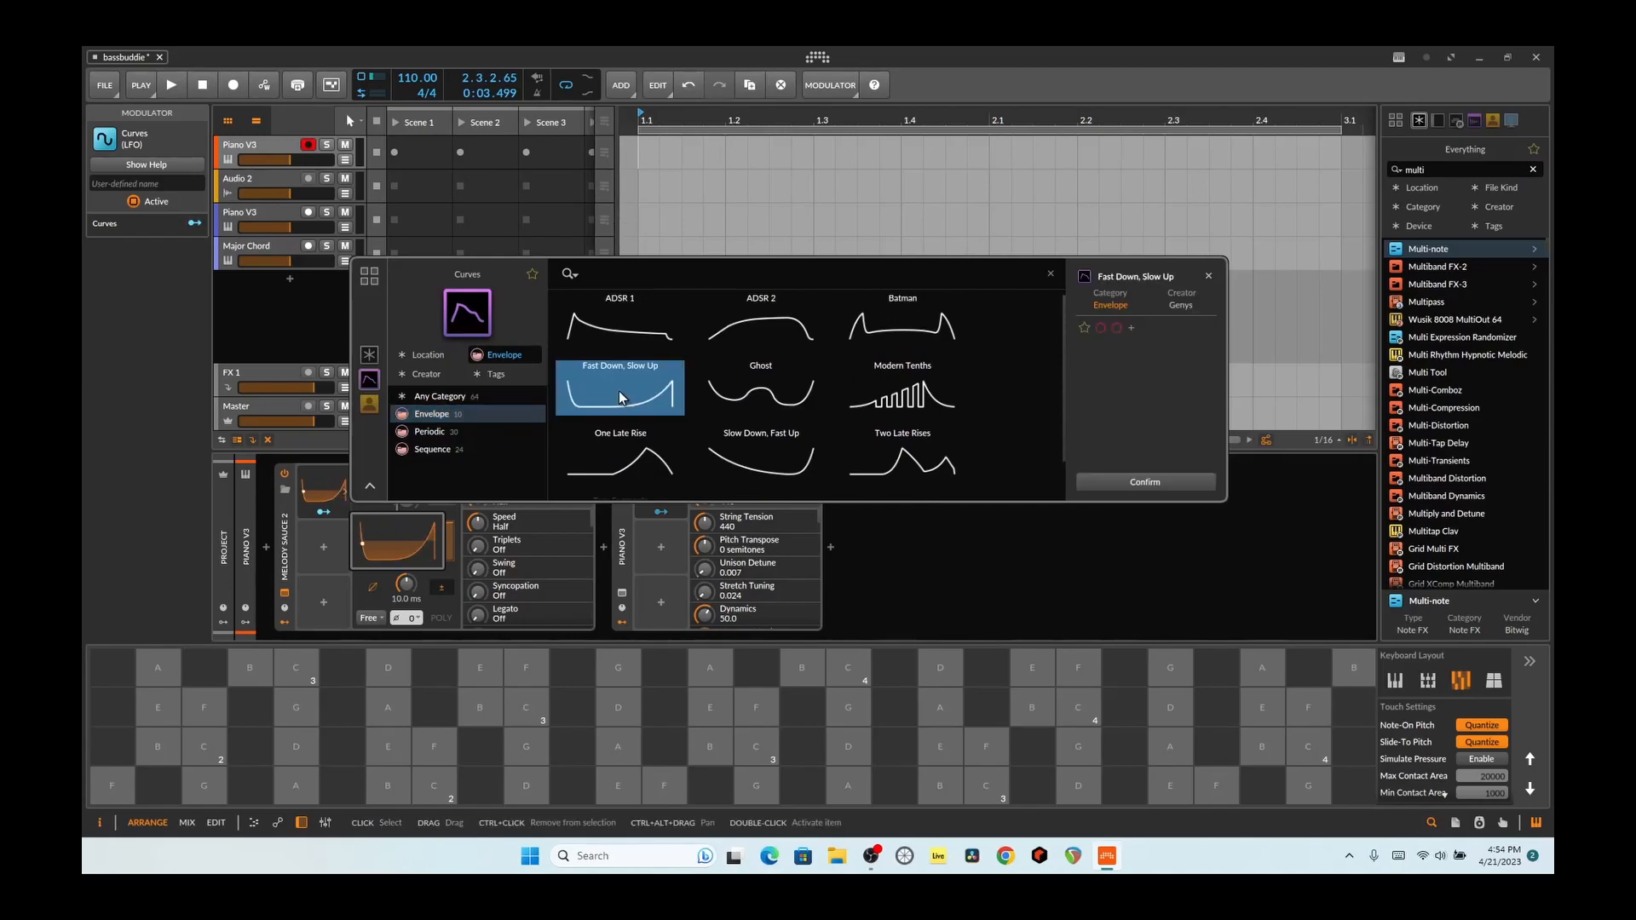
pyautogui.doubleClick(636, 406)
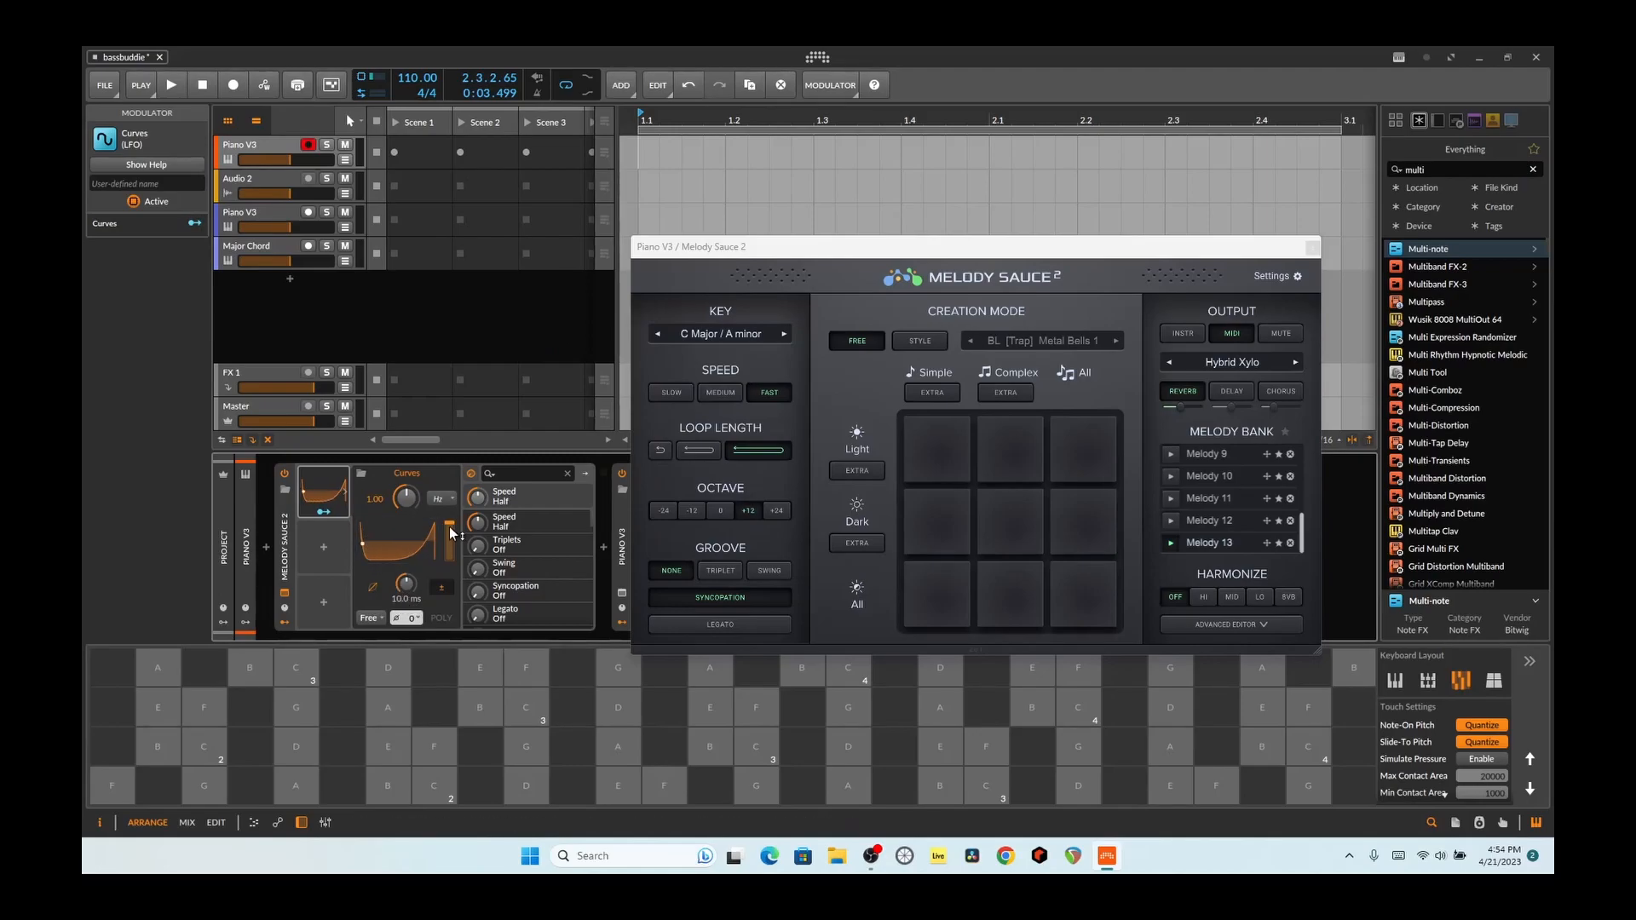
# Set the Curves modulator's timebase to Bar and its rate to 4.00
pyautogui.click(449, 496)
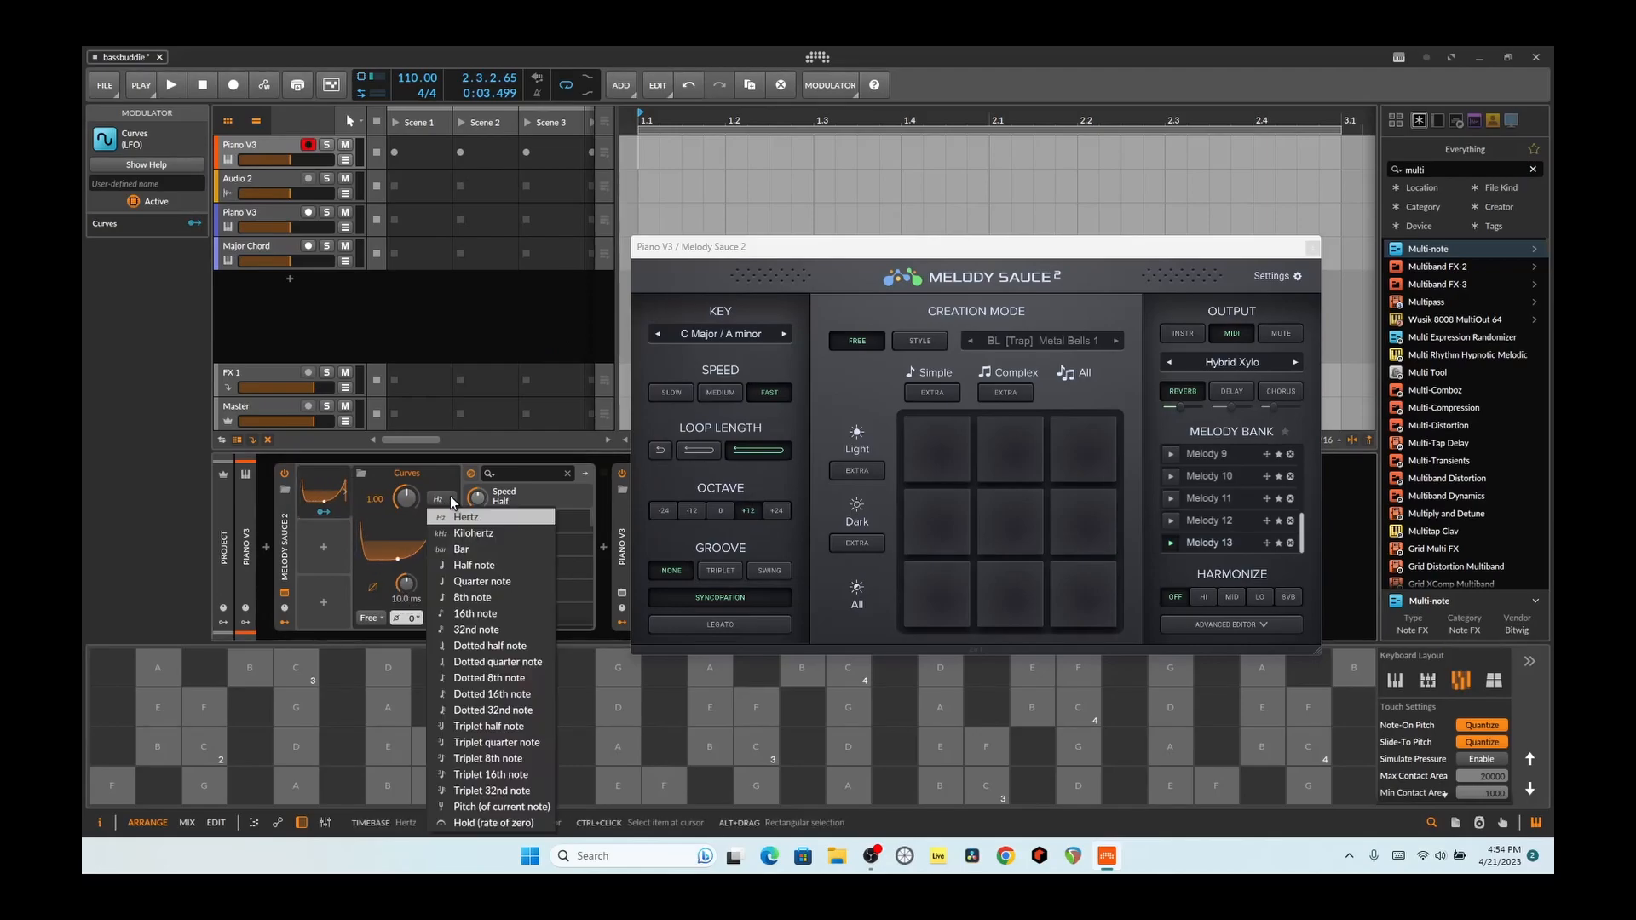
pyautogui.click(472, 550)
pyautogui.moveTo(372, 508); pyautogui.dragTo(372, 485)
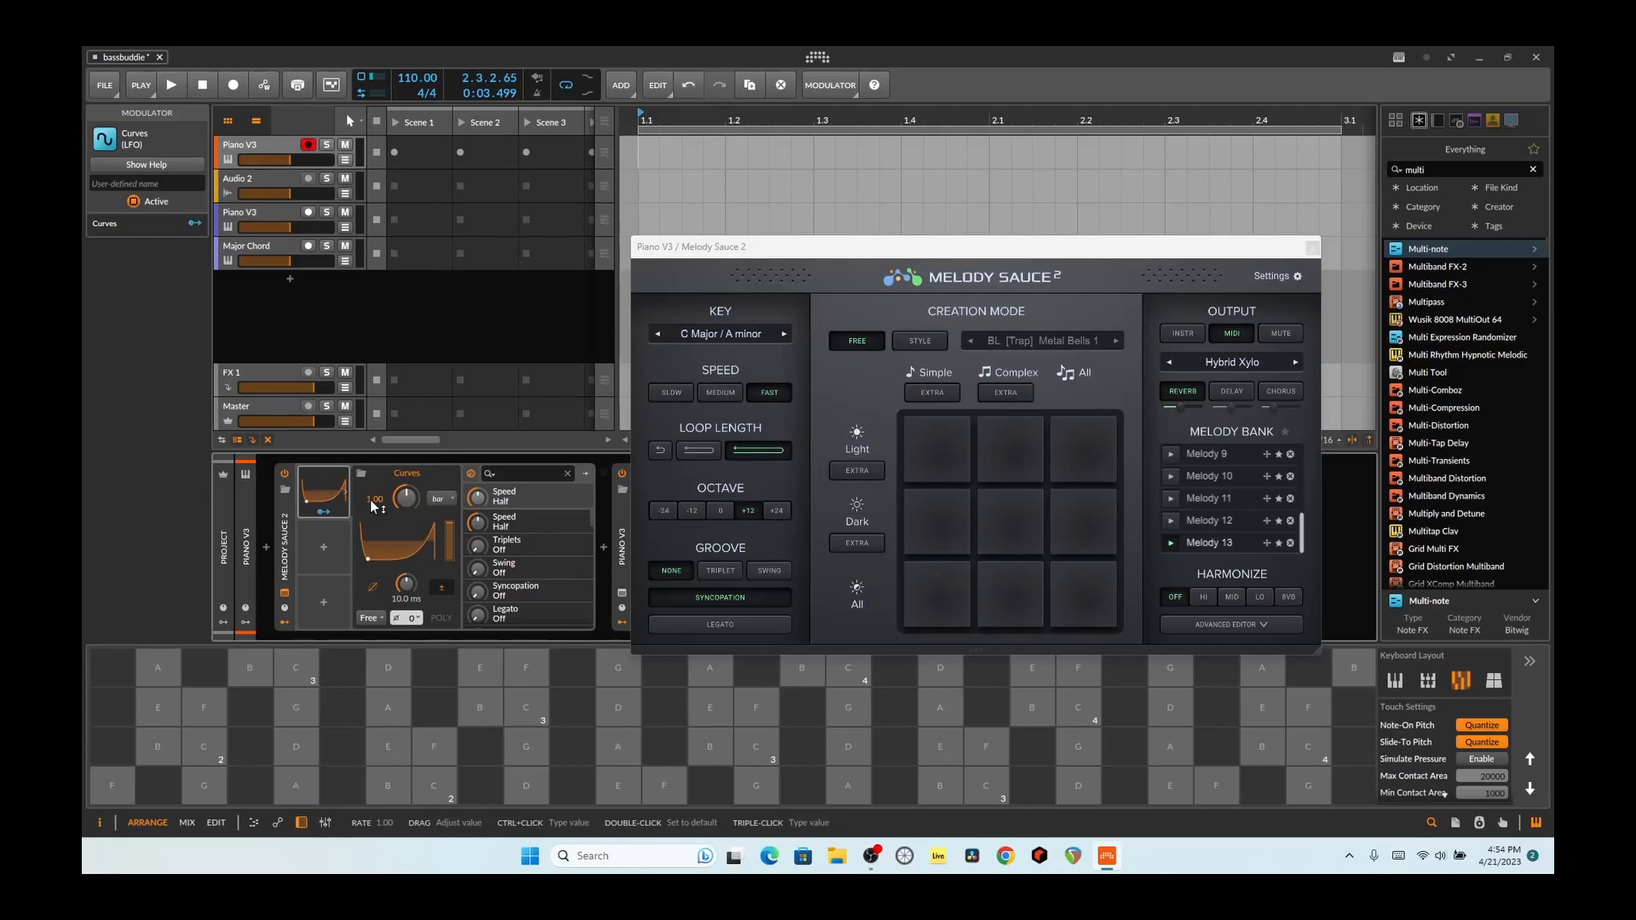
pyautogui.tripleClick(371, 505)
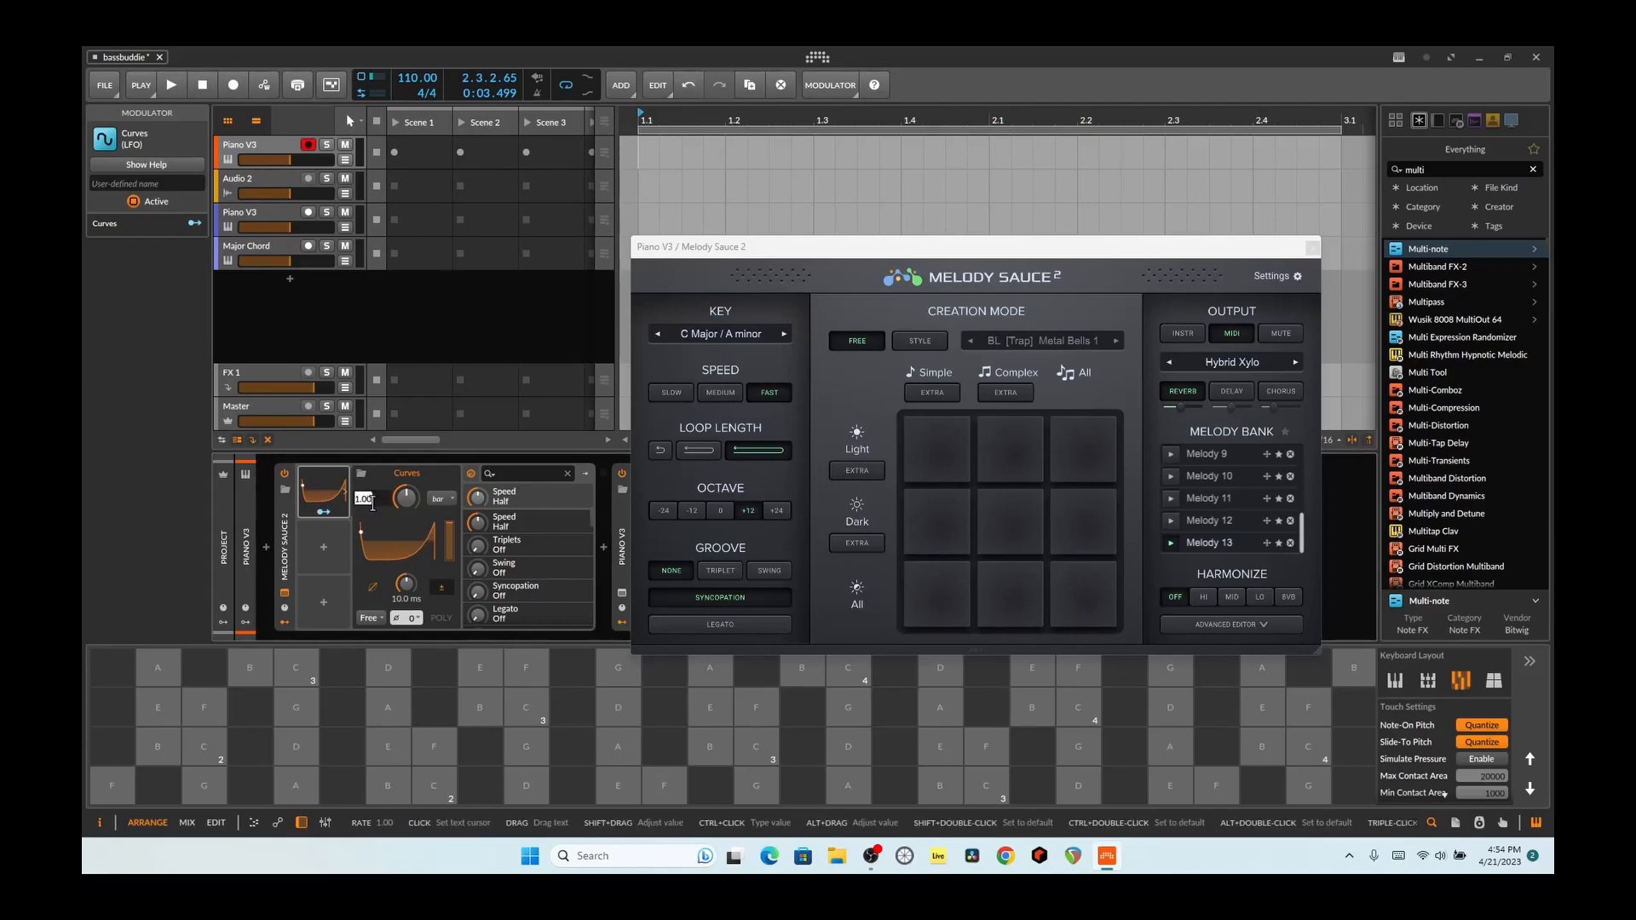
pyautogui.write('4')
pyautogui.press('Return')
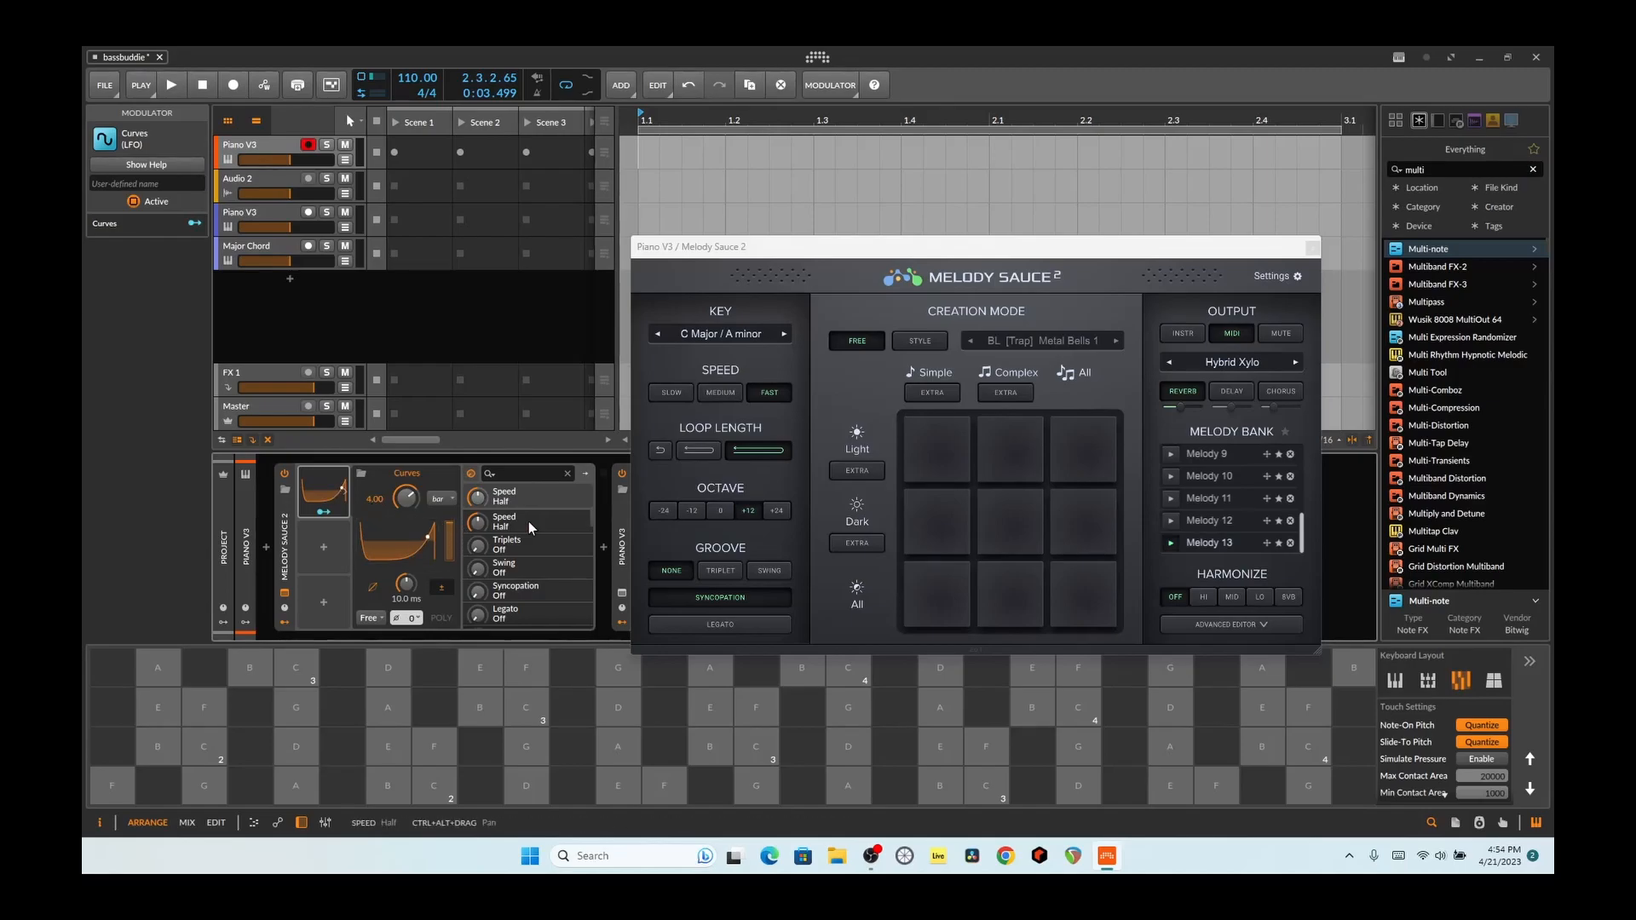
# Map the Curves modulator to Melody Sauce 2's Speed with an amount of 1.000 and start playback
pyautogui.click(324, 513)
pyautogui.moveTo(475, 489); pyautogui.dragTo(477, 409)
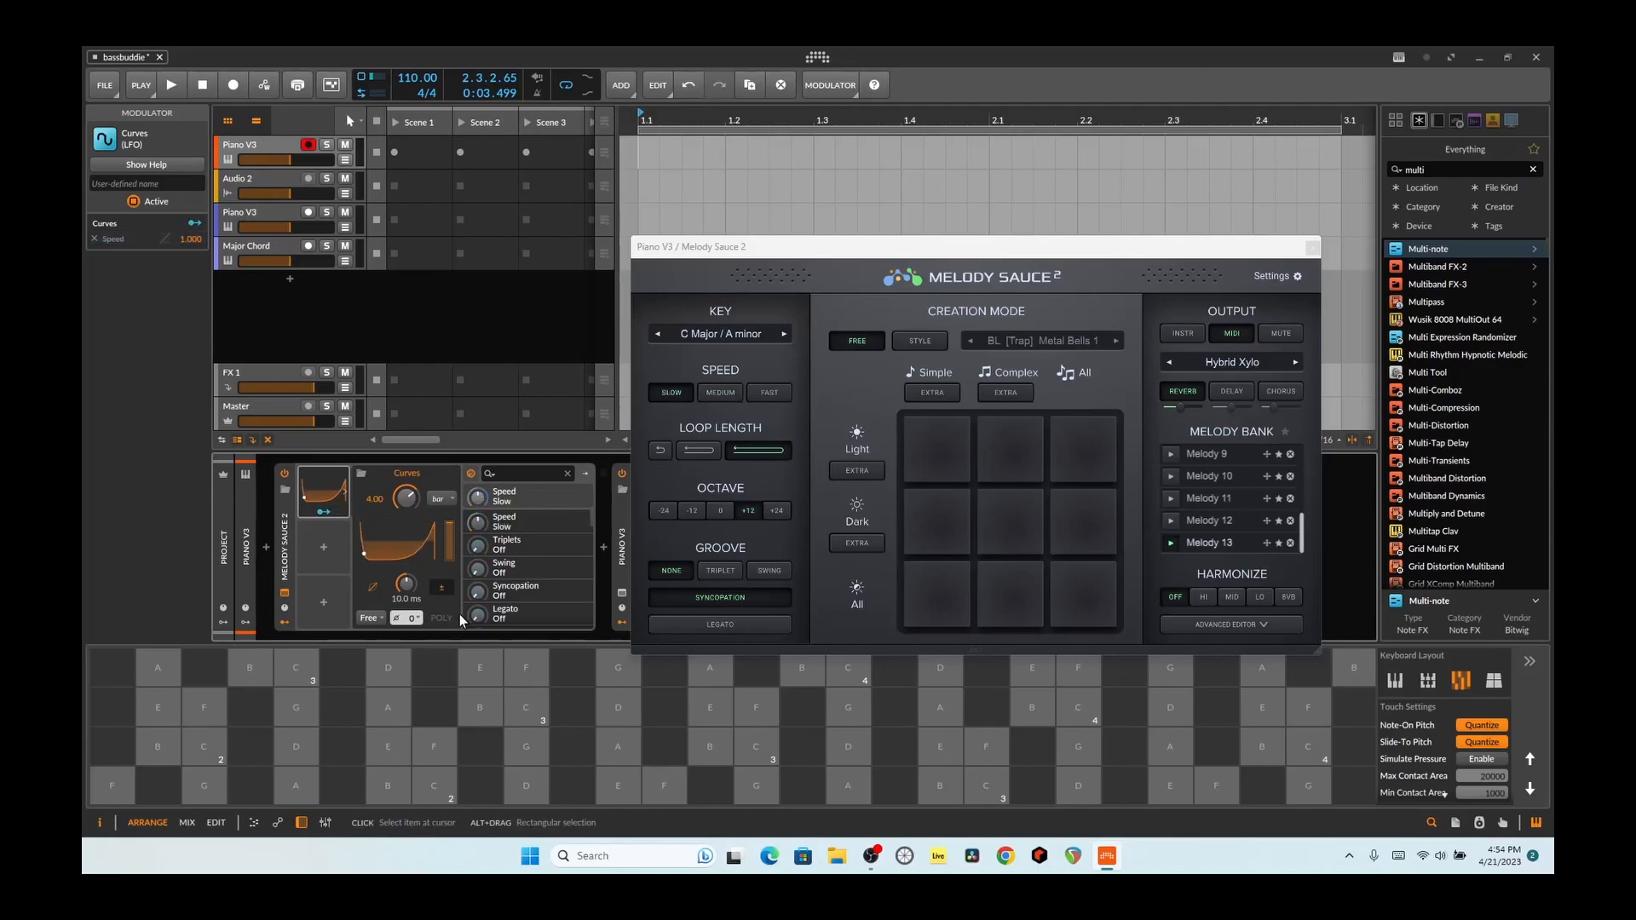
pyautogui.press('space')
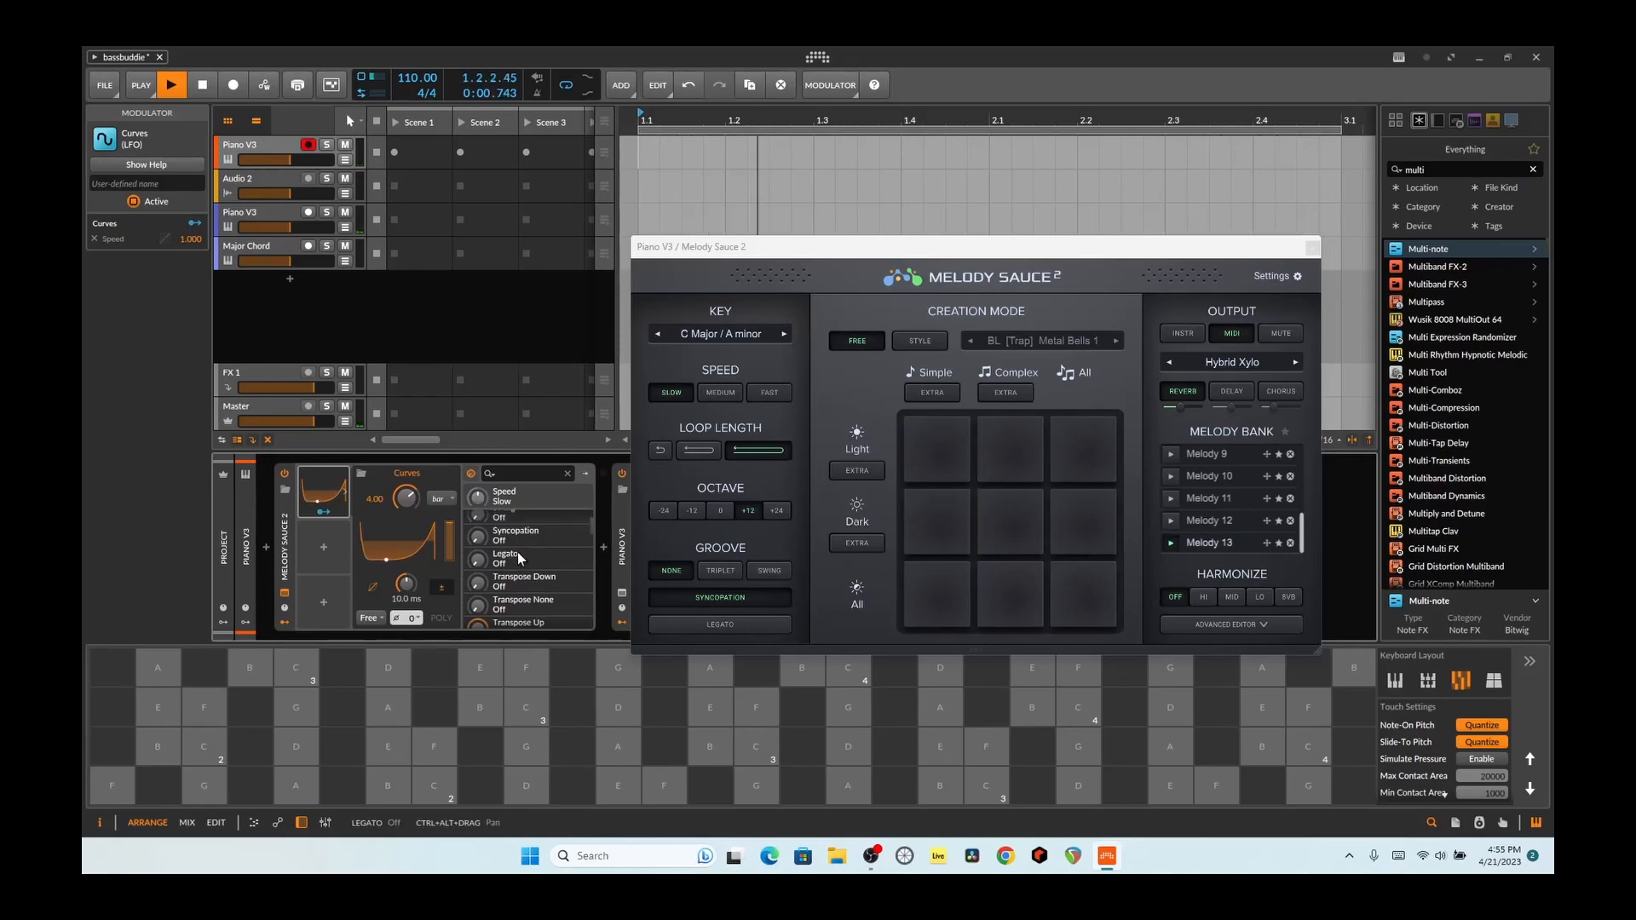
# Stop playback, collapse the Curves modulator's settings on Melody Sauce 2 and remove its modulation of Speed
pyautogui.press('space')
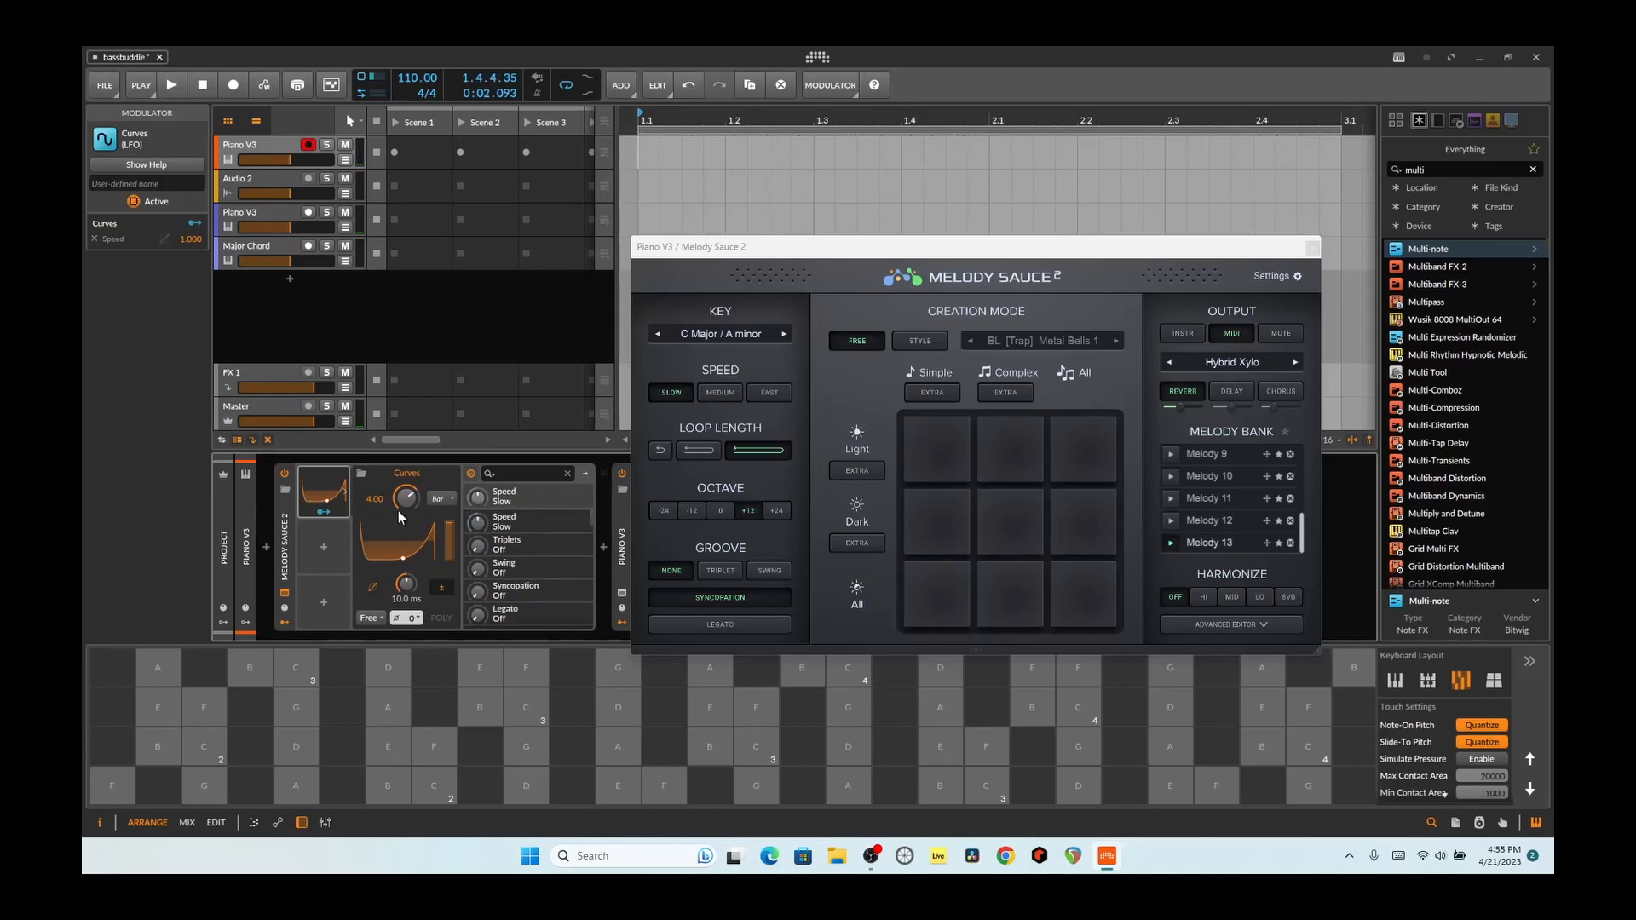
pyautogui.click(320, 488)
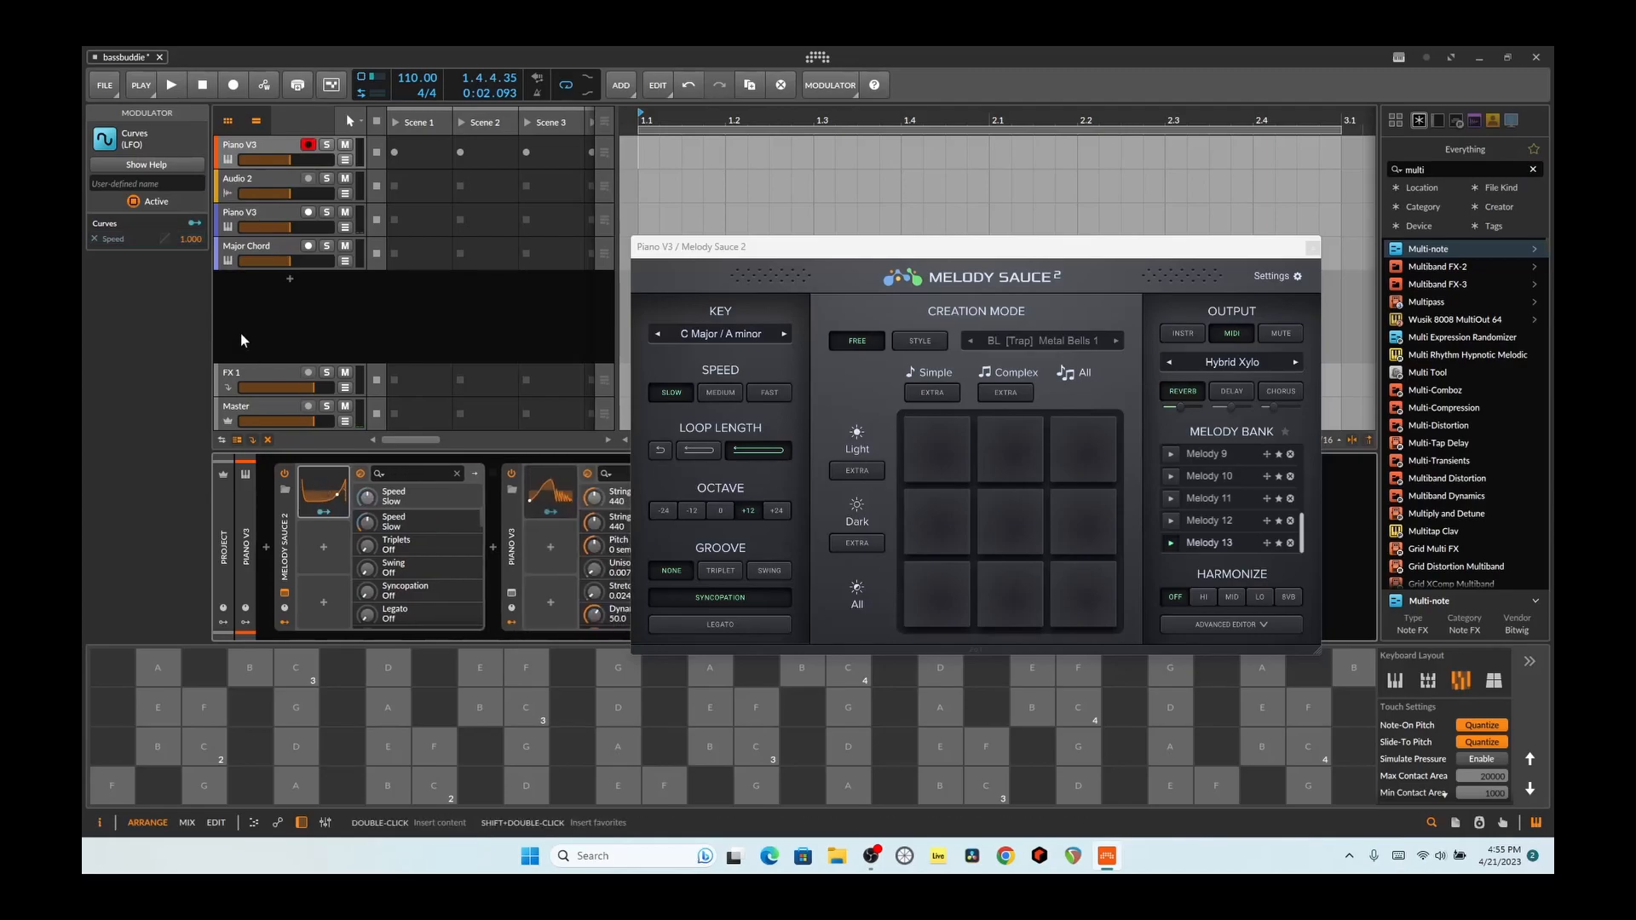
pyautogui.click(95, 239)
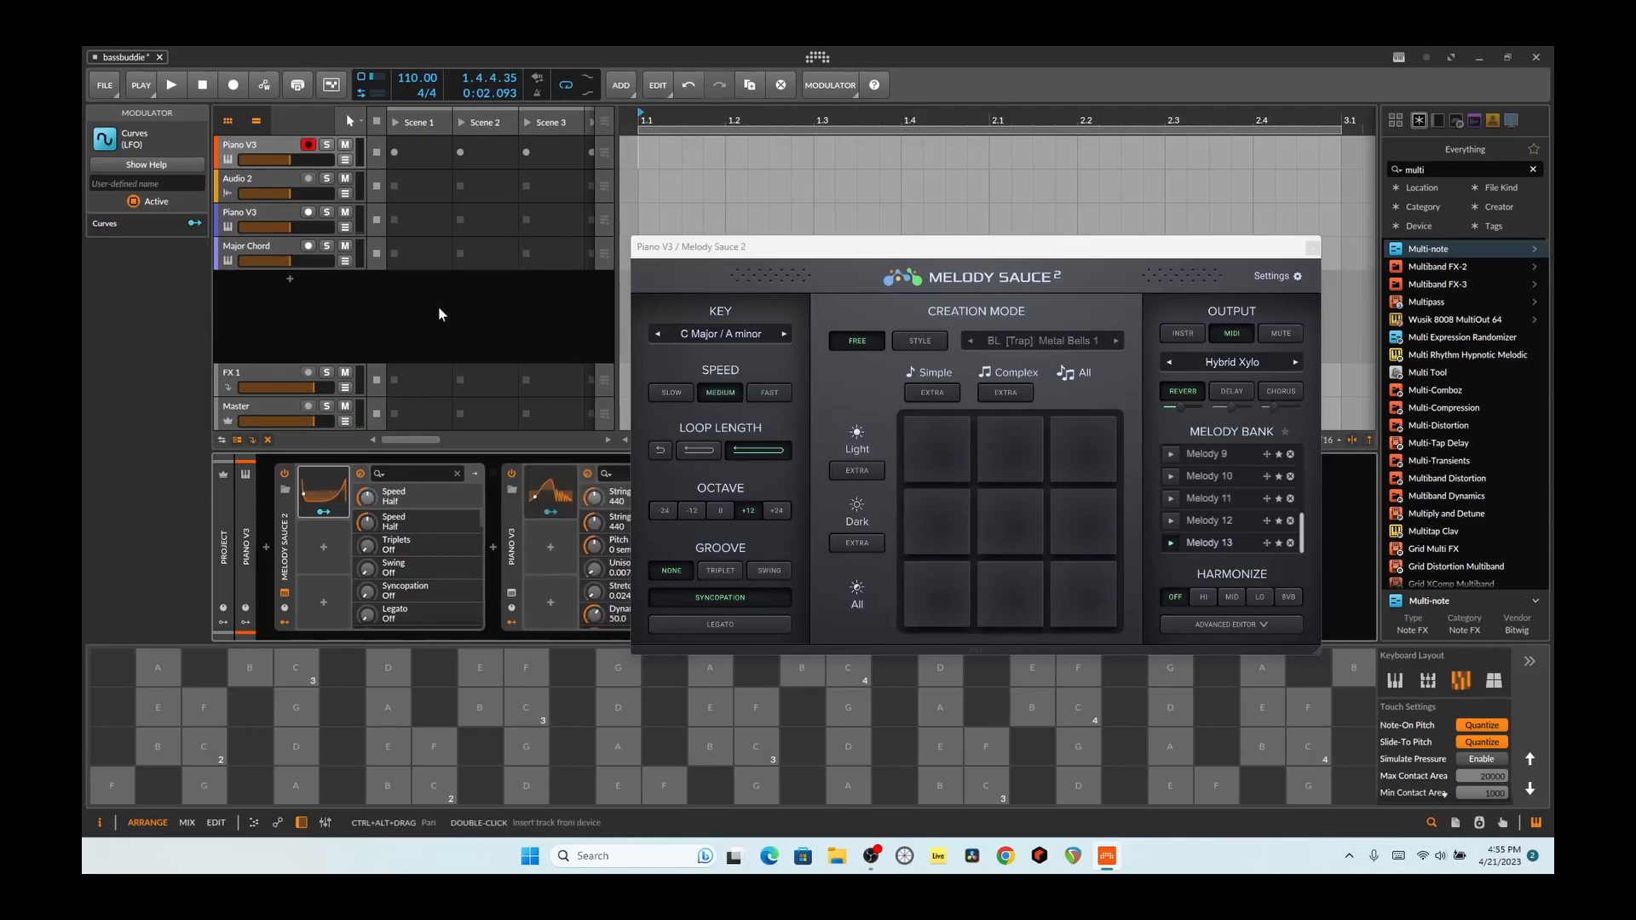
# Set Melody Sauce 2's octave to 0 and move its window clear of the Piano V3 parameters
pyautogui.click(704, 457)
pyautogui.click(745, 451)
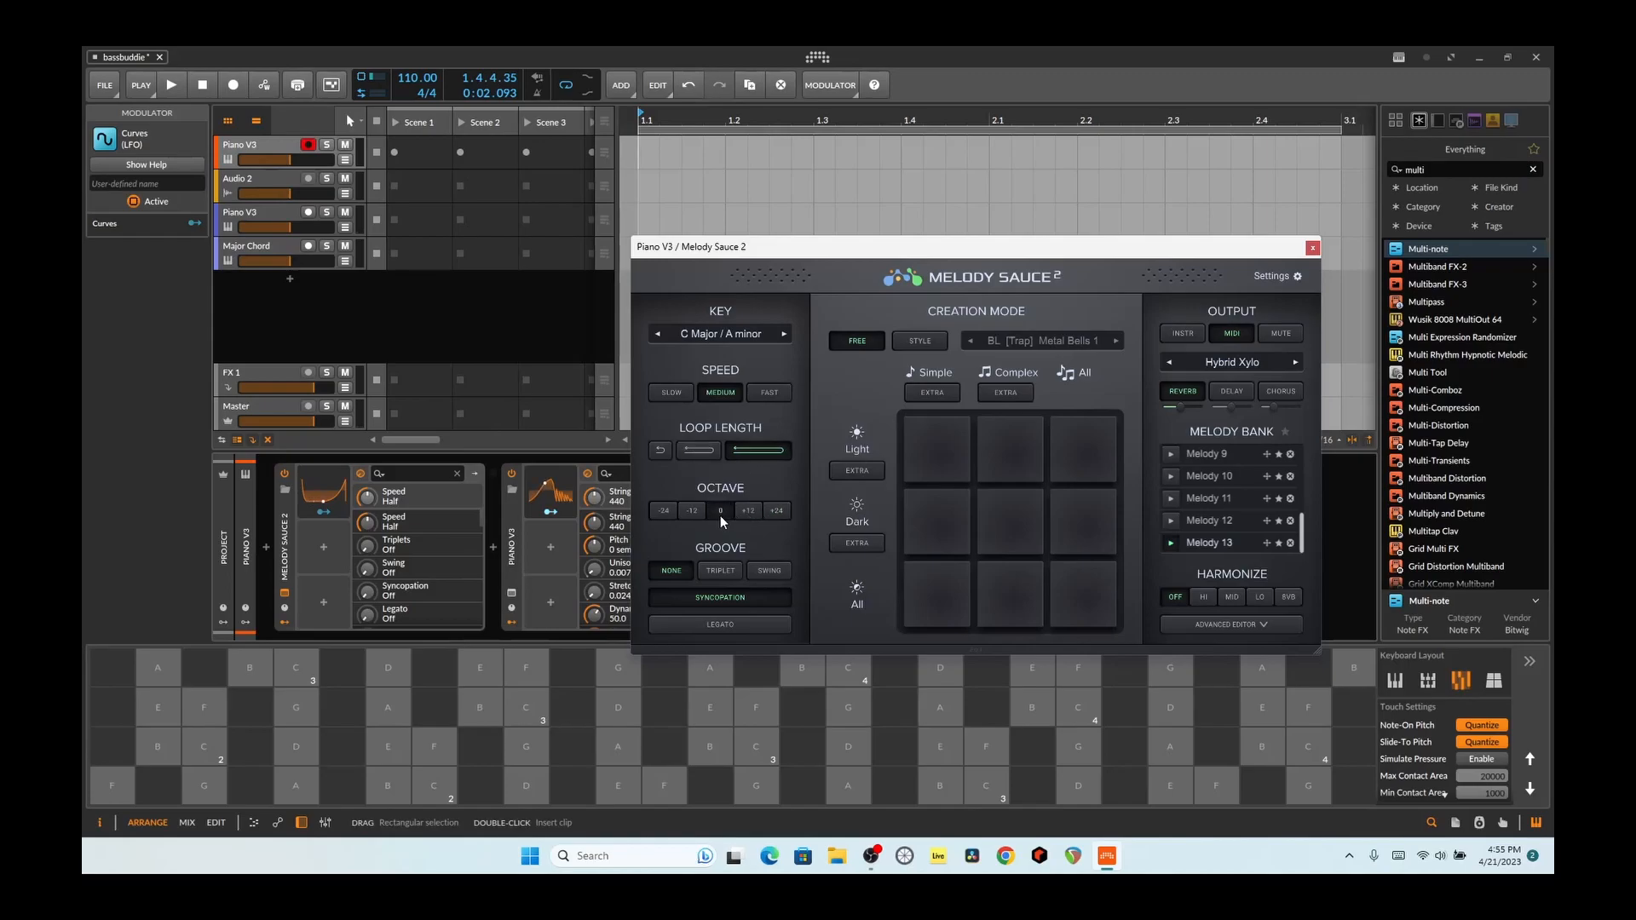
pyautogui.click(587, 454)
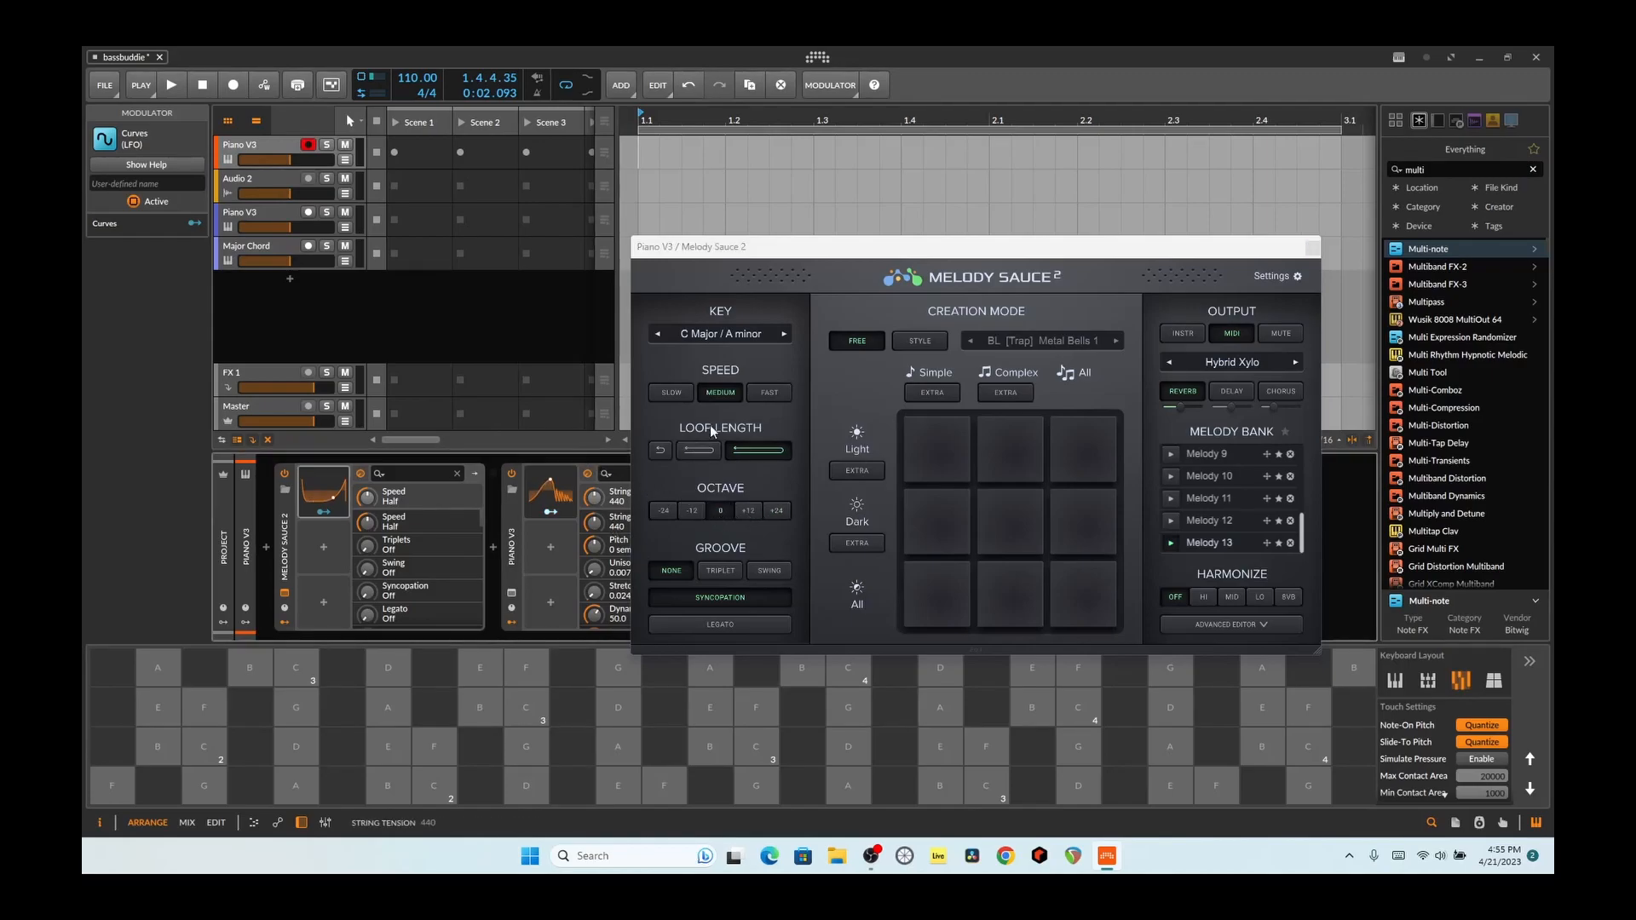
pyautogui.moveTo(840, 255); pyautogui.dragTo(931, 230)
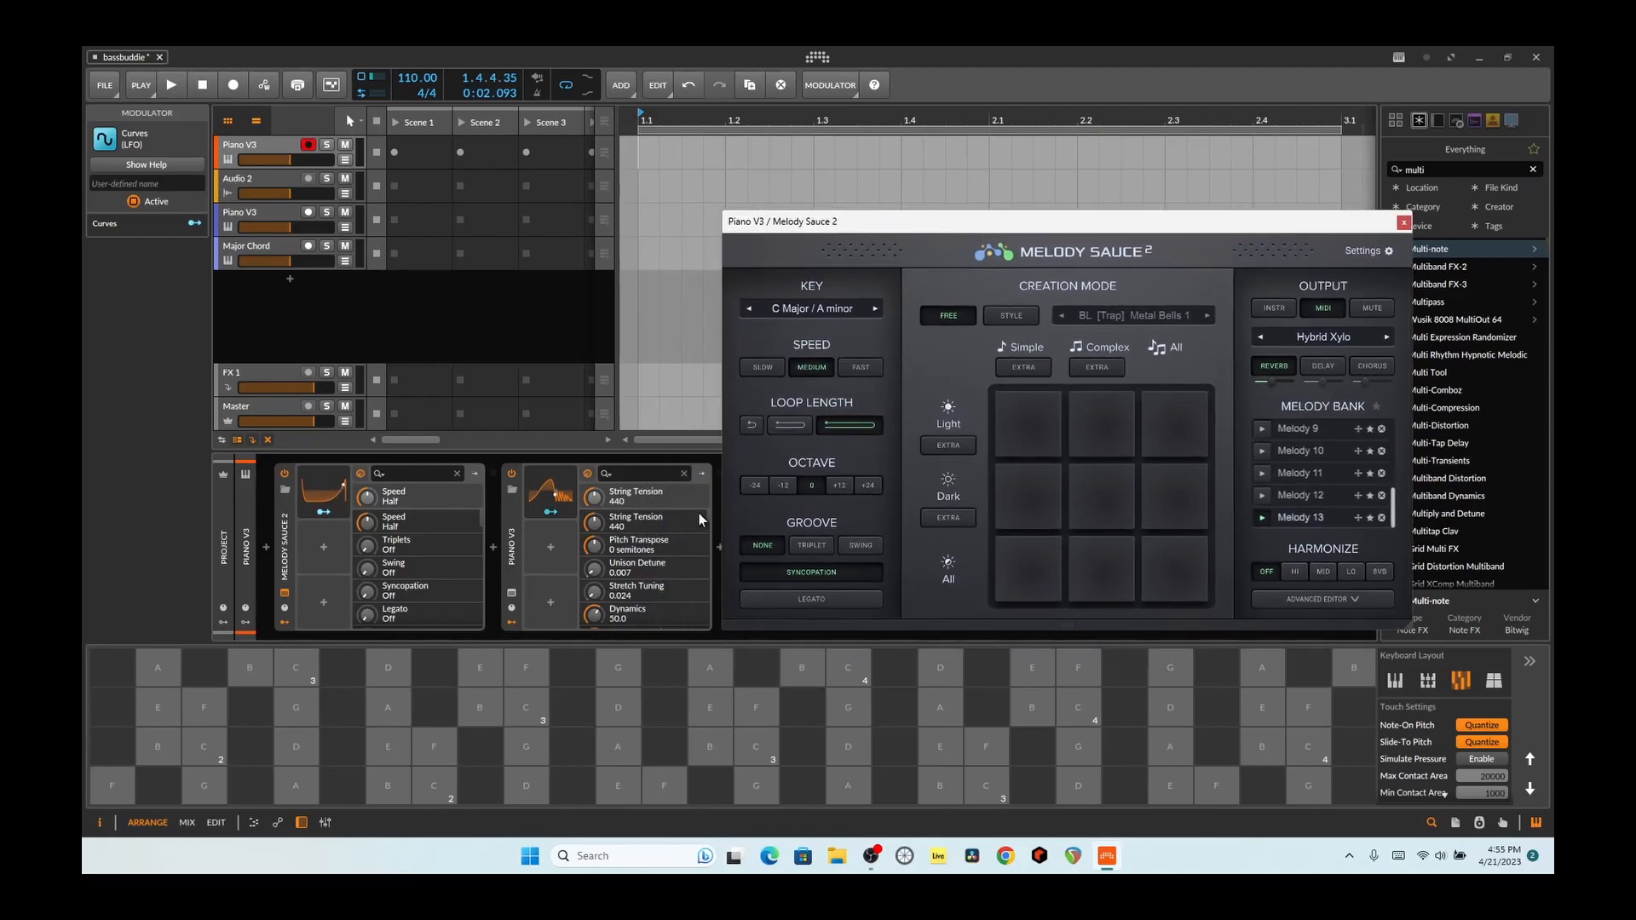
# Set Piano V3's Pitch Transpose to 1 semitone, look through its other parameters and filter the list by "oc"
pyautogui.moveTo(594, 547); pyautogui.dragTo(598, 552)
pyautogui.scroll(-5, 667, 581)
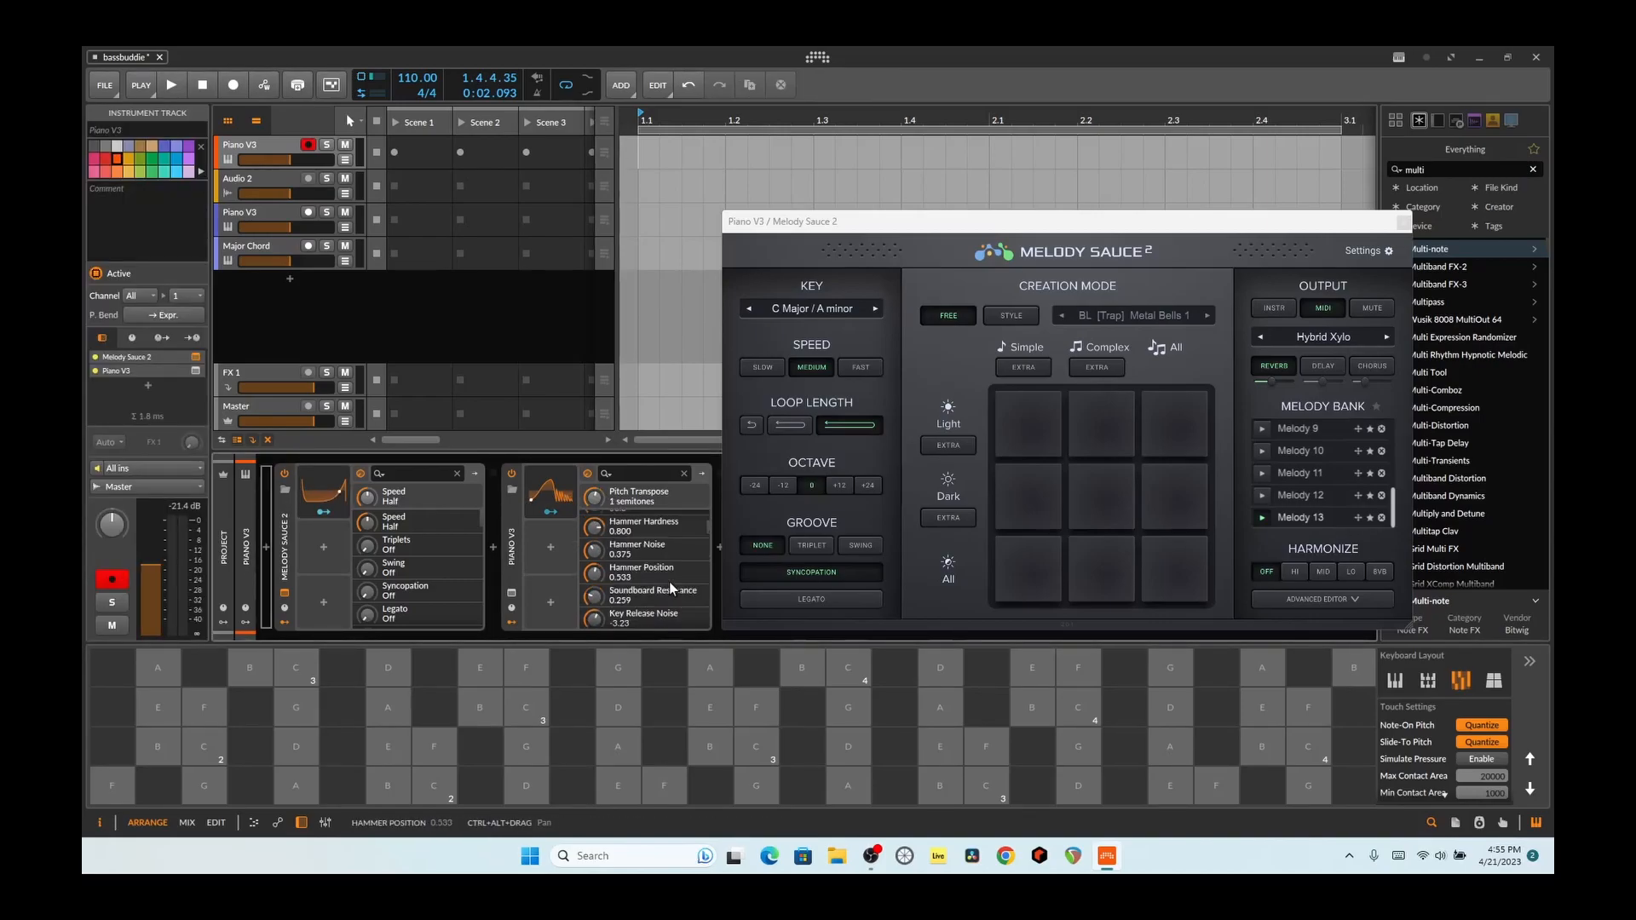
pyautogui.scroll(-5, 668, 581)
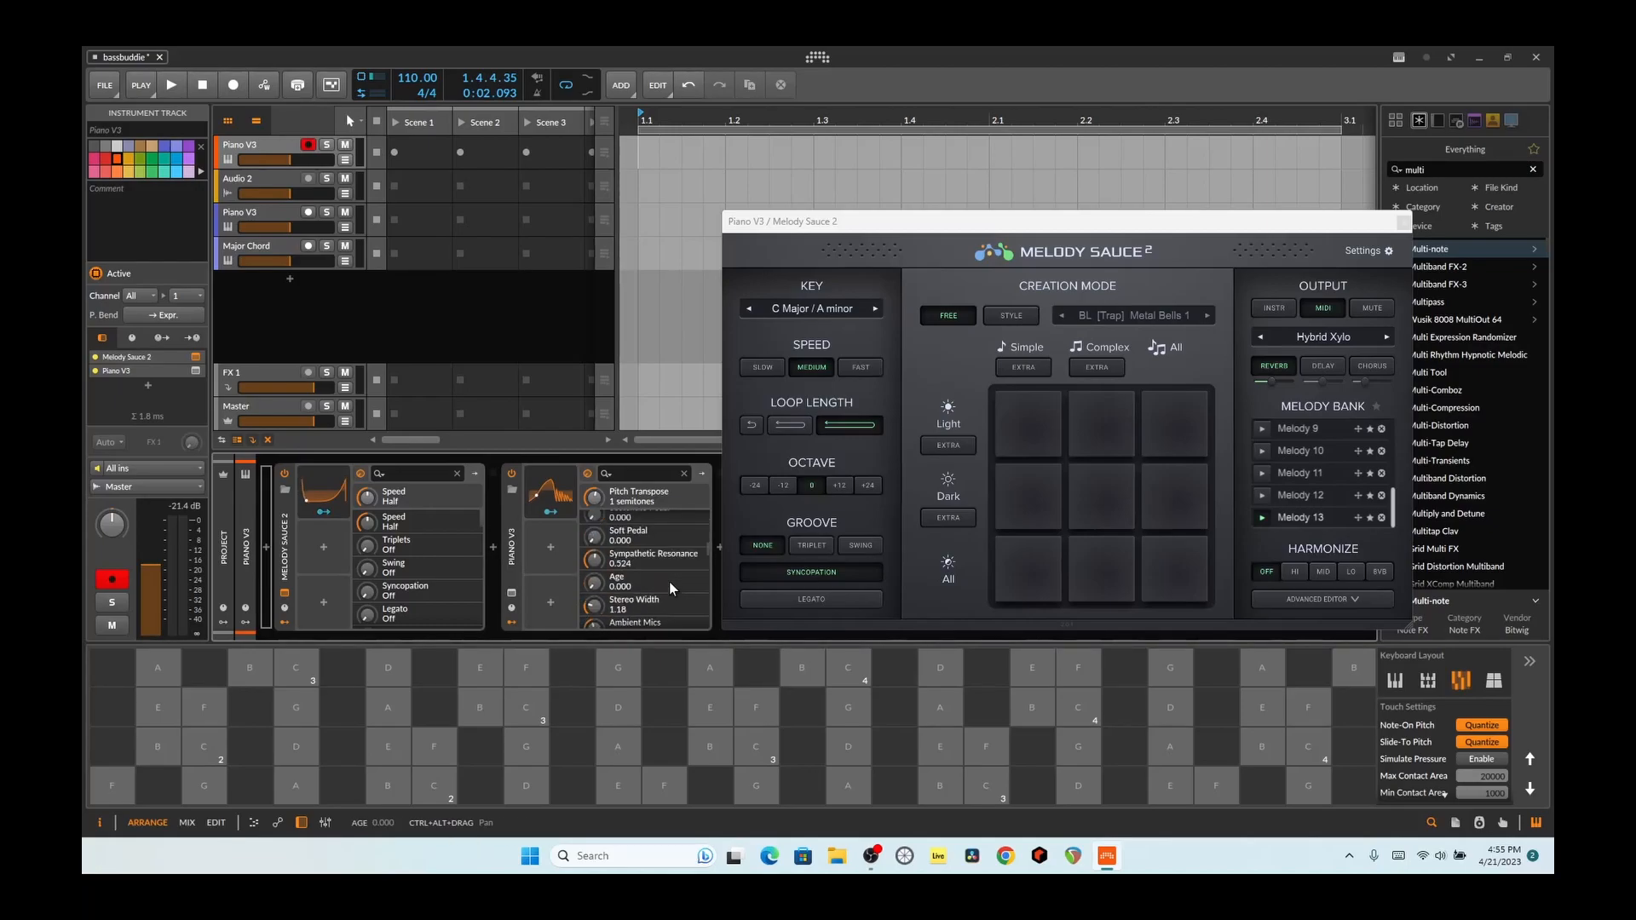
pyautogui.scroll(-5, 648, 516)
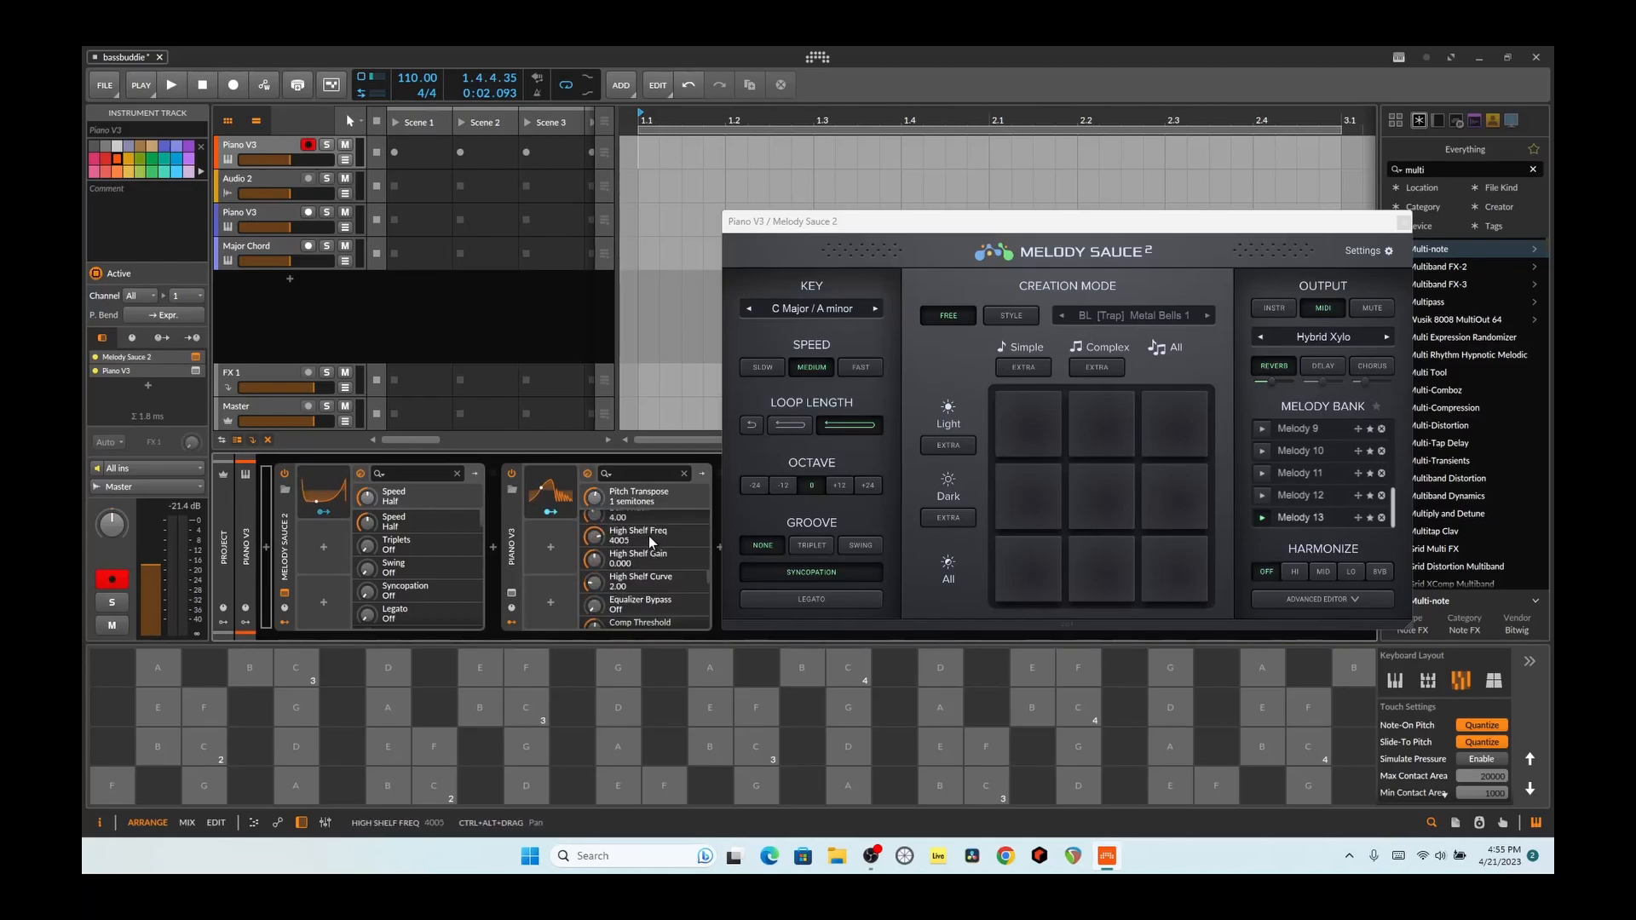
pyautogui.scroll(-3, 655, 524)
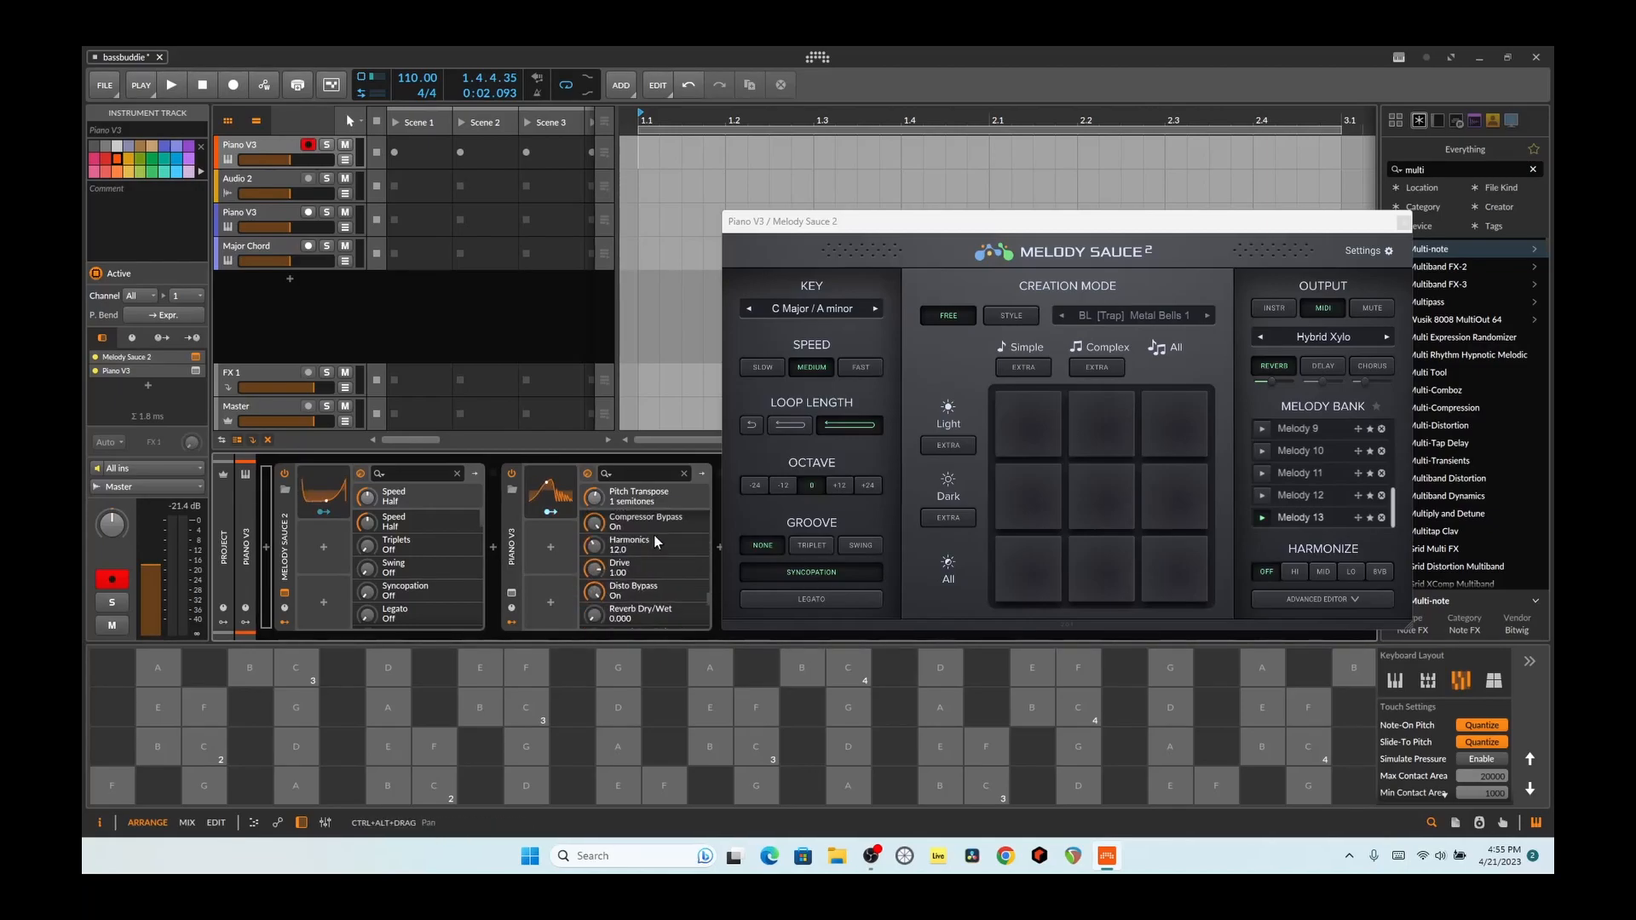
pyautogui.click(630, 474)
pyautogui.write('od')
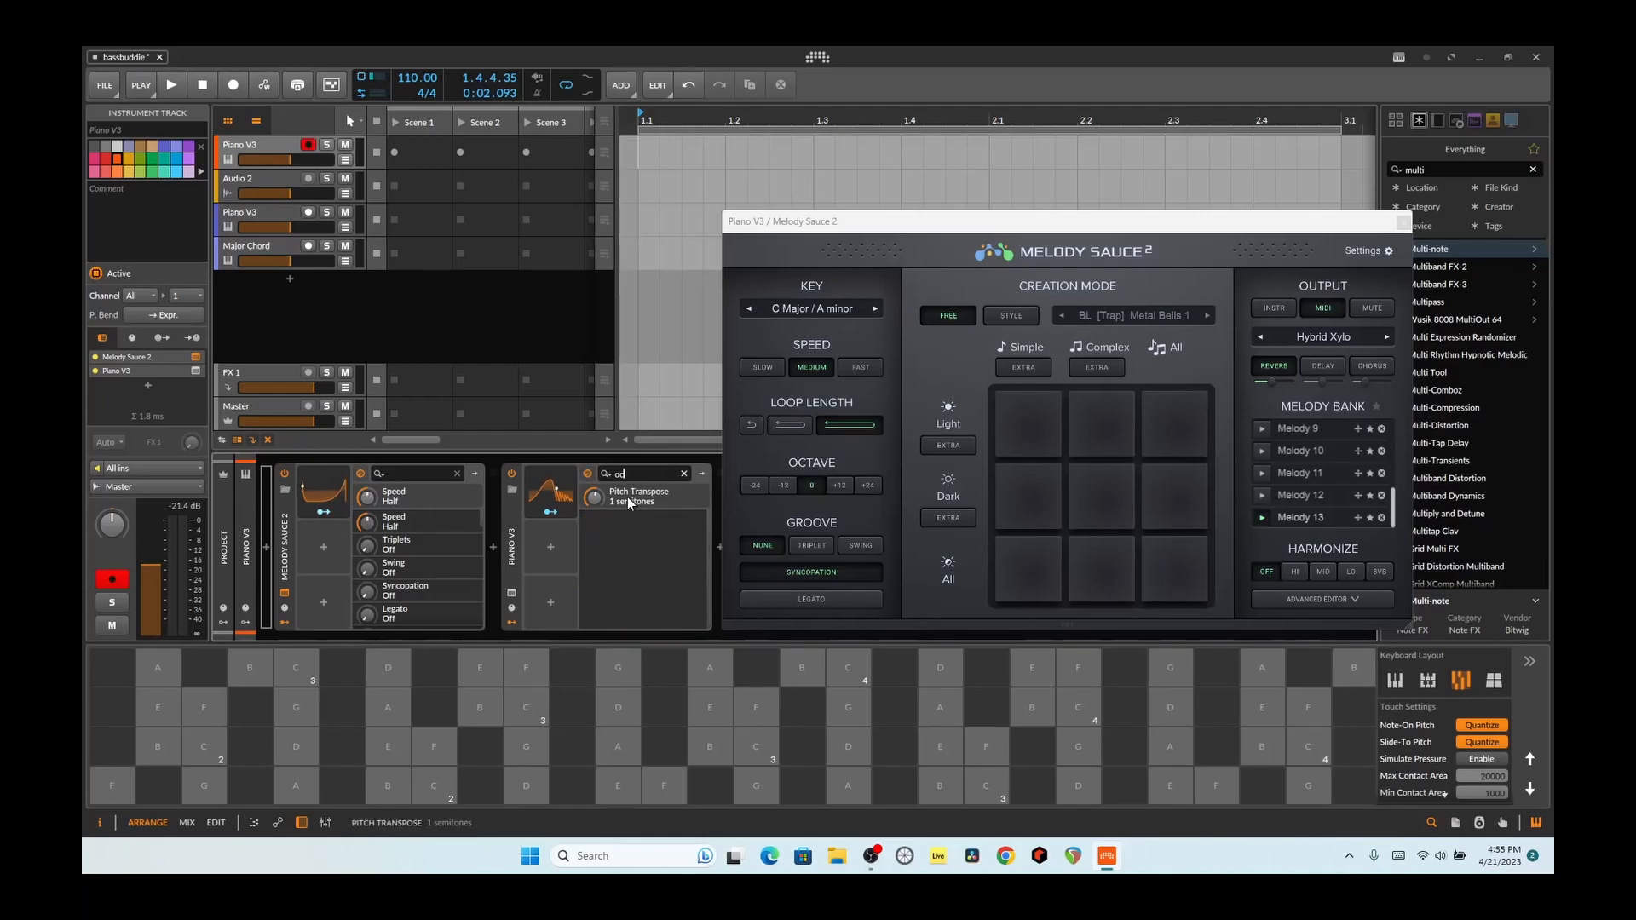
# Set Piano V3's Pitch Transpose to 0 semitones and map its Curves modulator to it with an amount of 1.000
pyautogui.moveTo(598, 499); pyautogui.dragTo(594, 477)
pyautogui.click(549, 512)
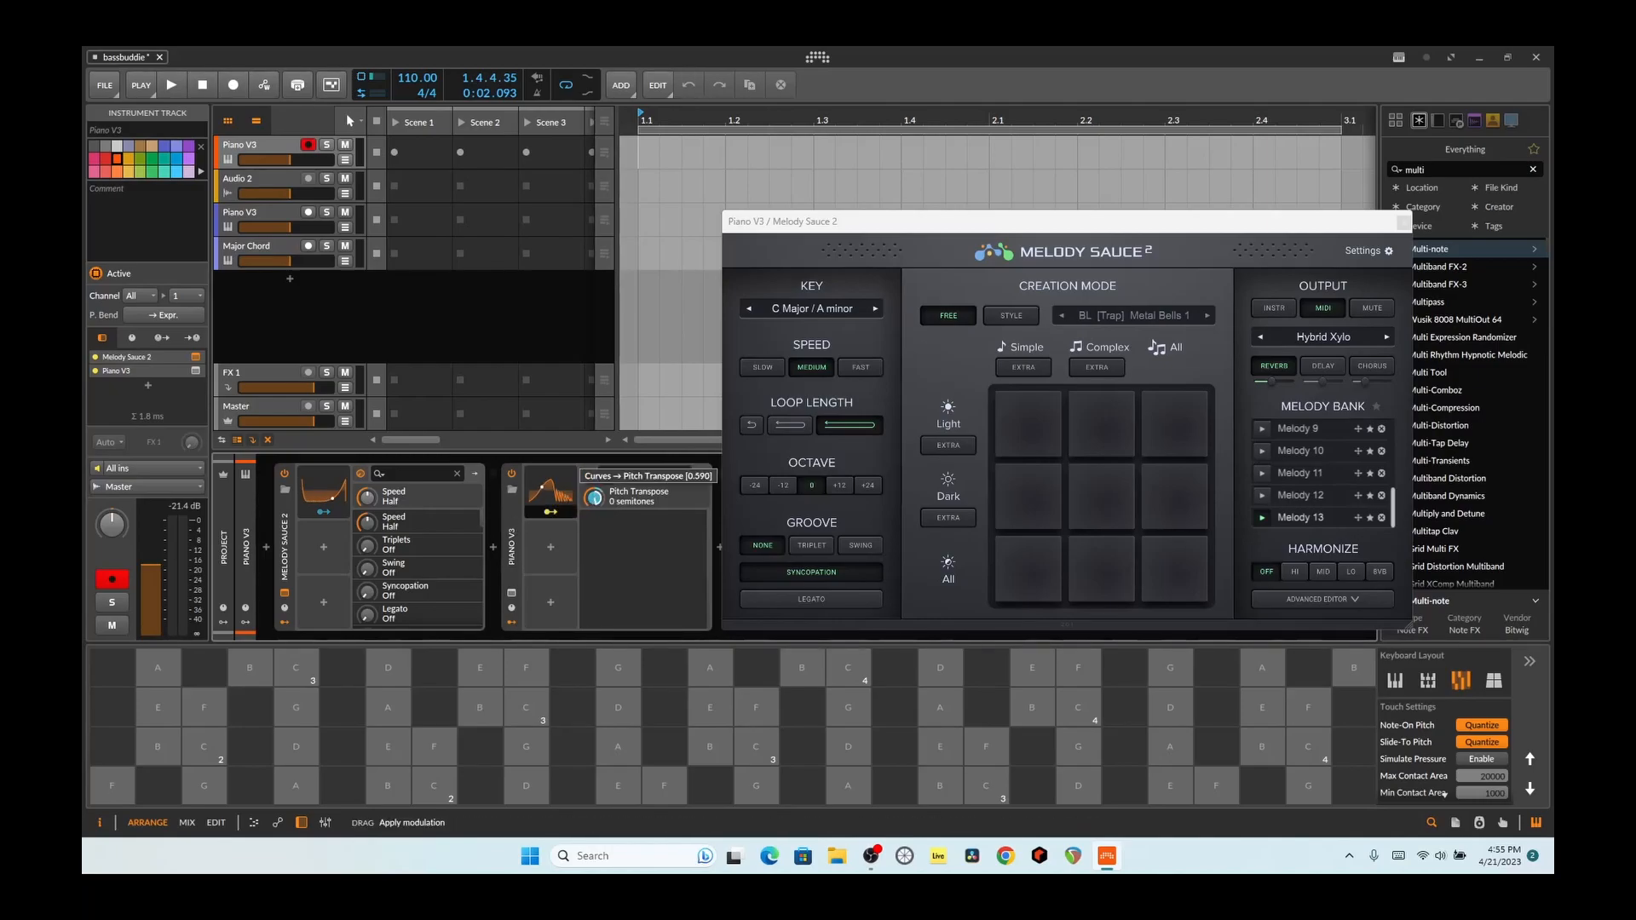
pyautogui.moveTo(594, 477); pyautogui.dragTo(594, 464)
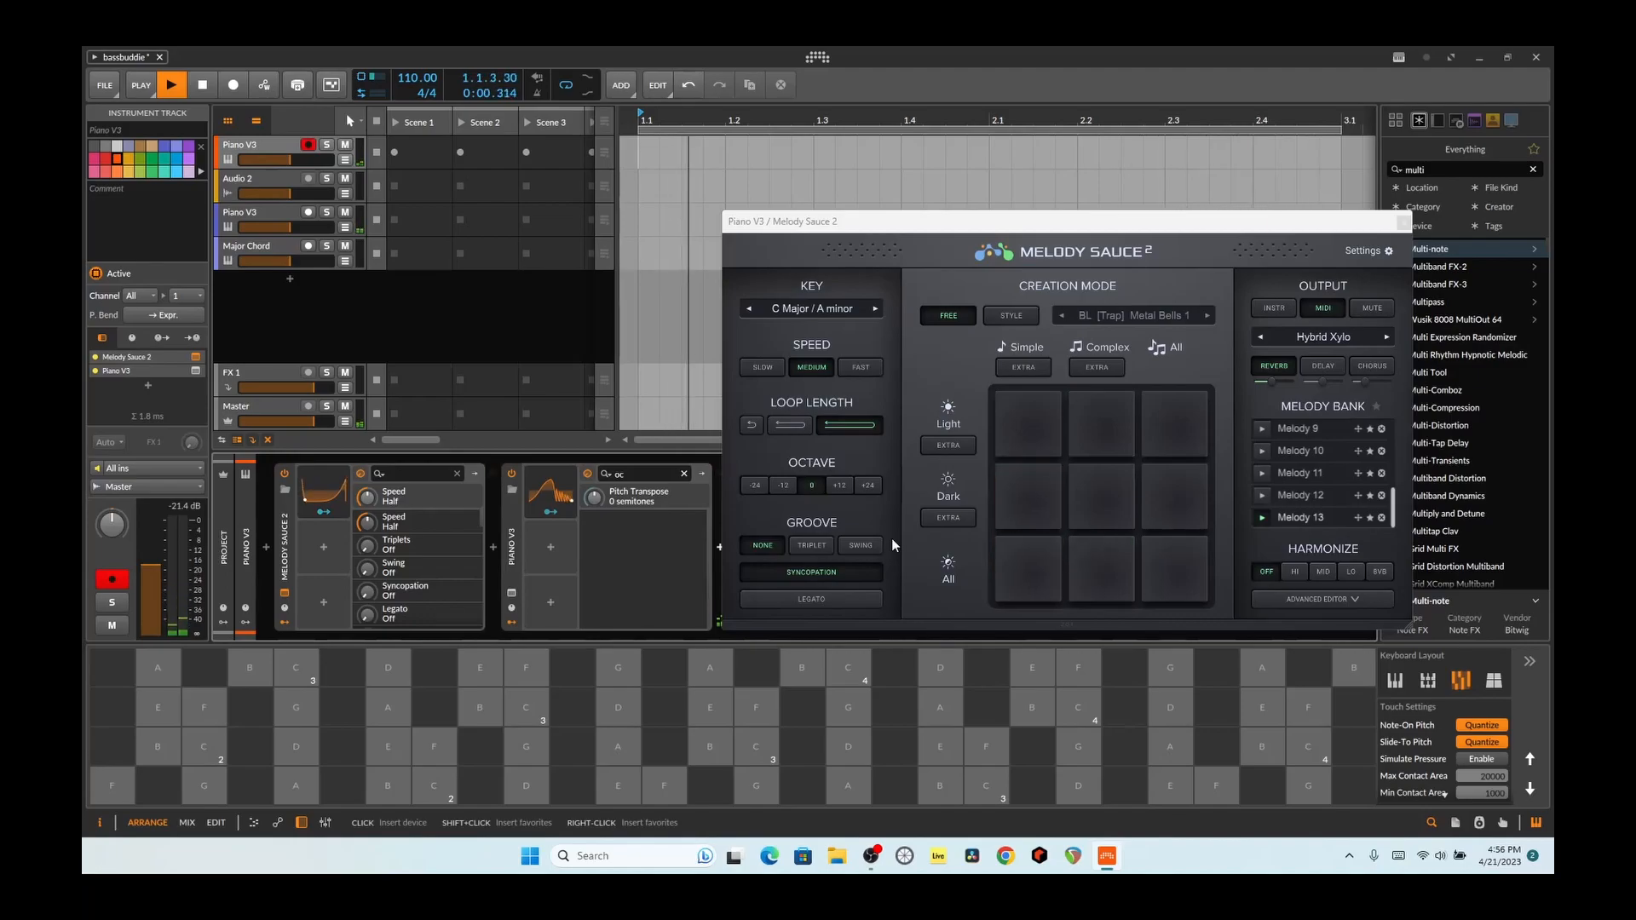
# Set Melody Sauce 2's octave to +12 and expand the settings of Piano V3's Curves modulator, moving the plugin window clear
pyautogui.click(844, 487)
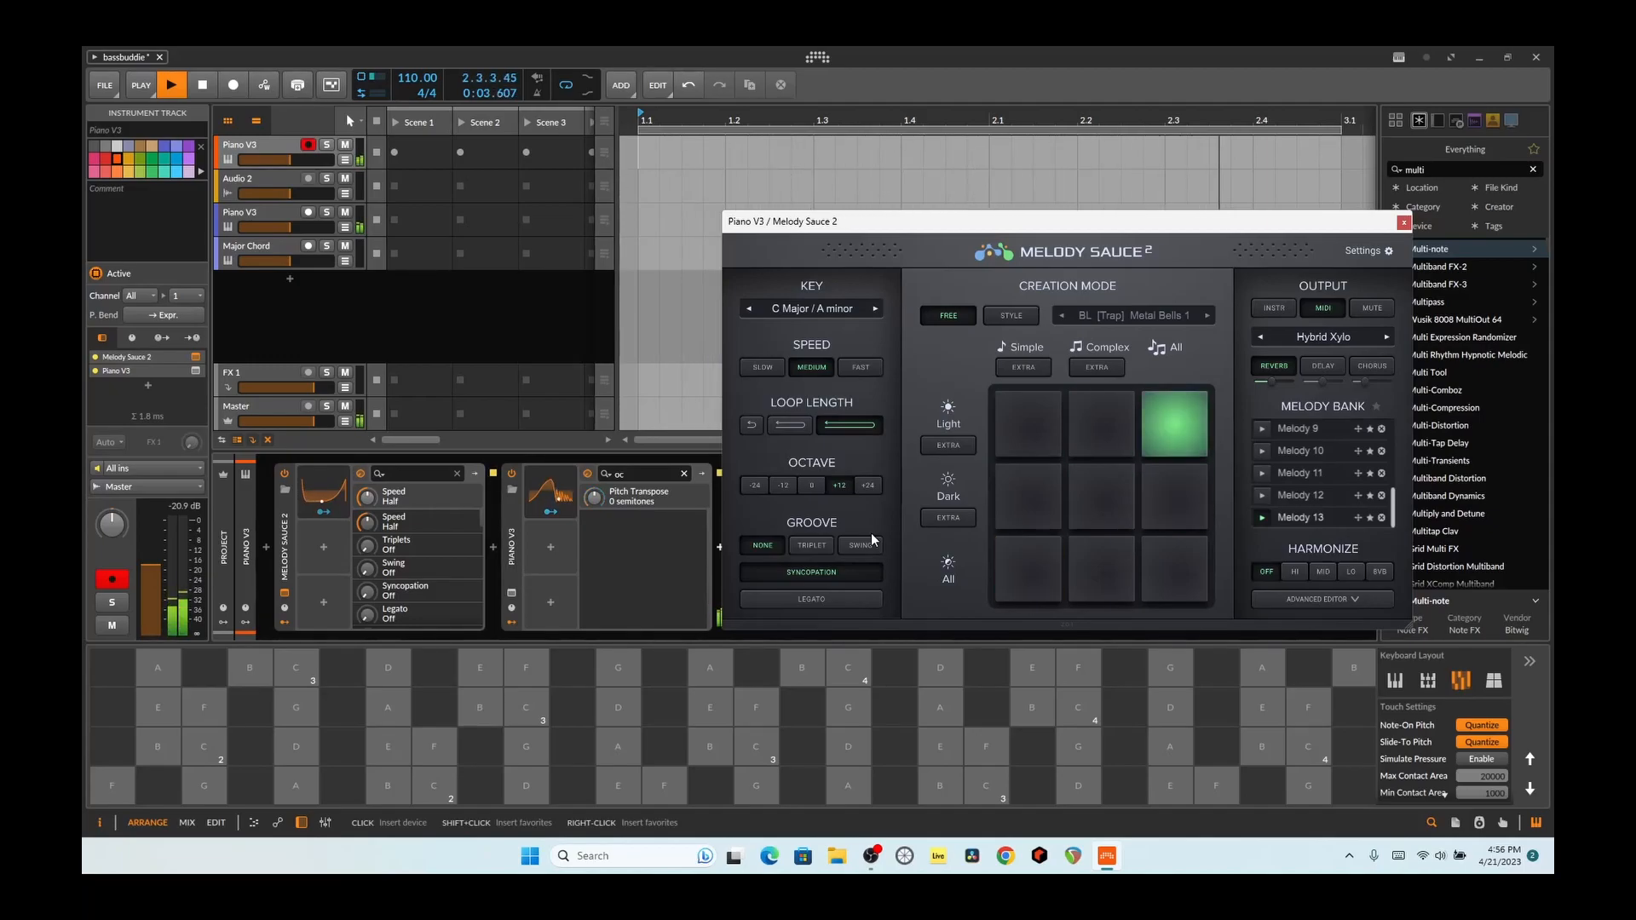
pyautogui.click(539, 494)
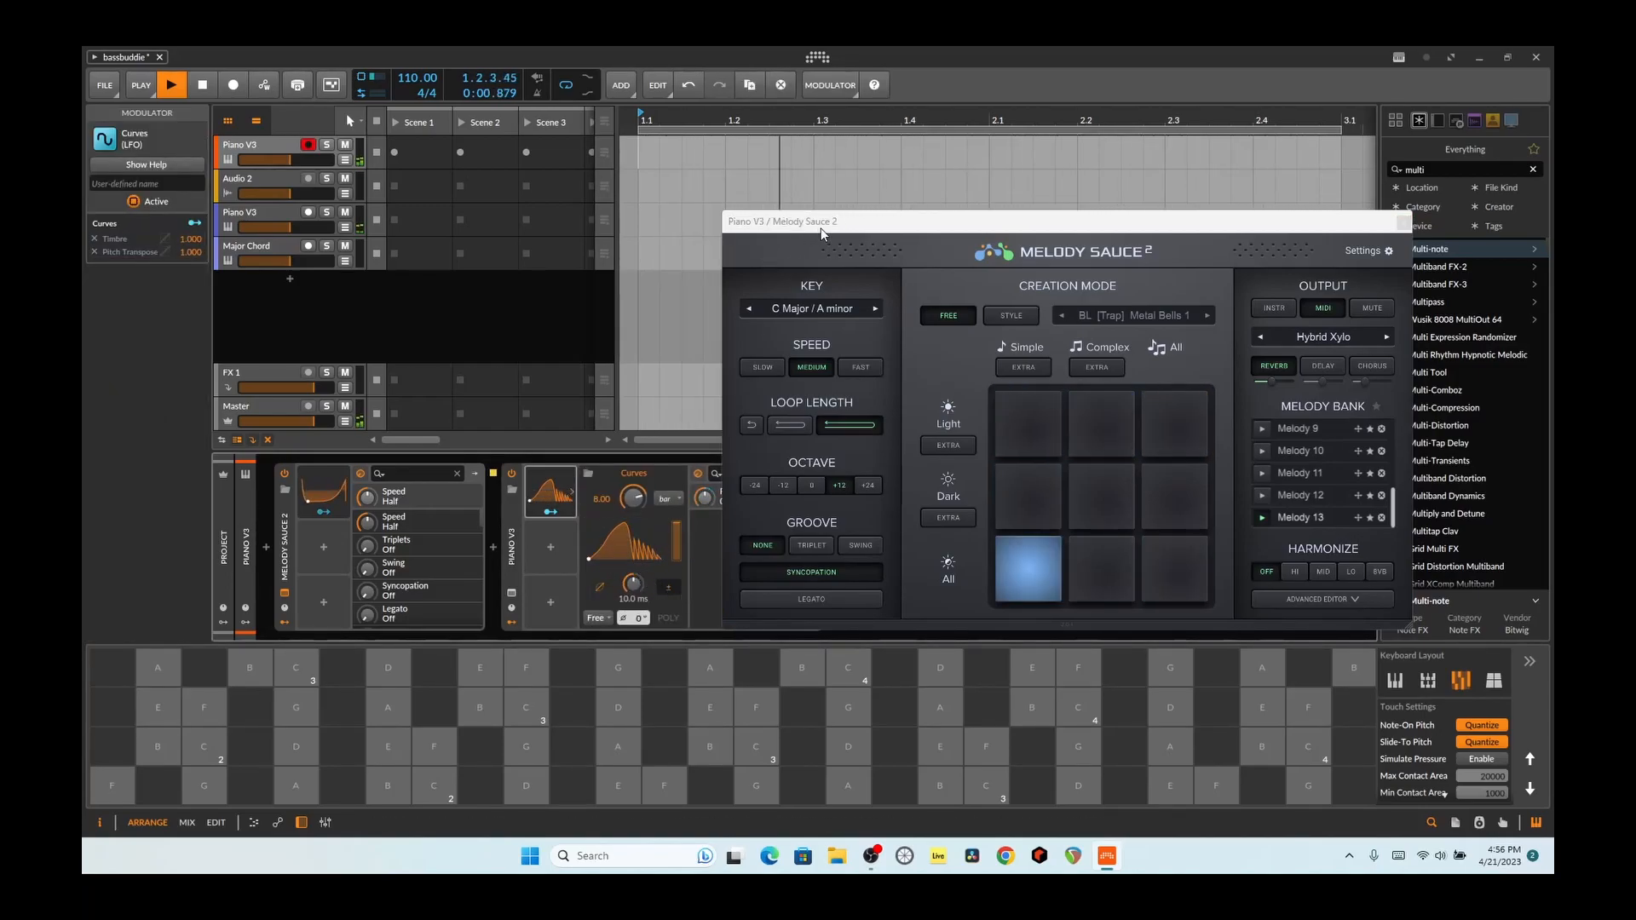
pyautogui.moveTo(827, 222); pyautogui.dragTo(883, 202)
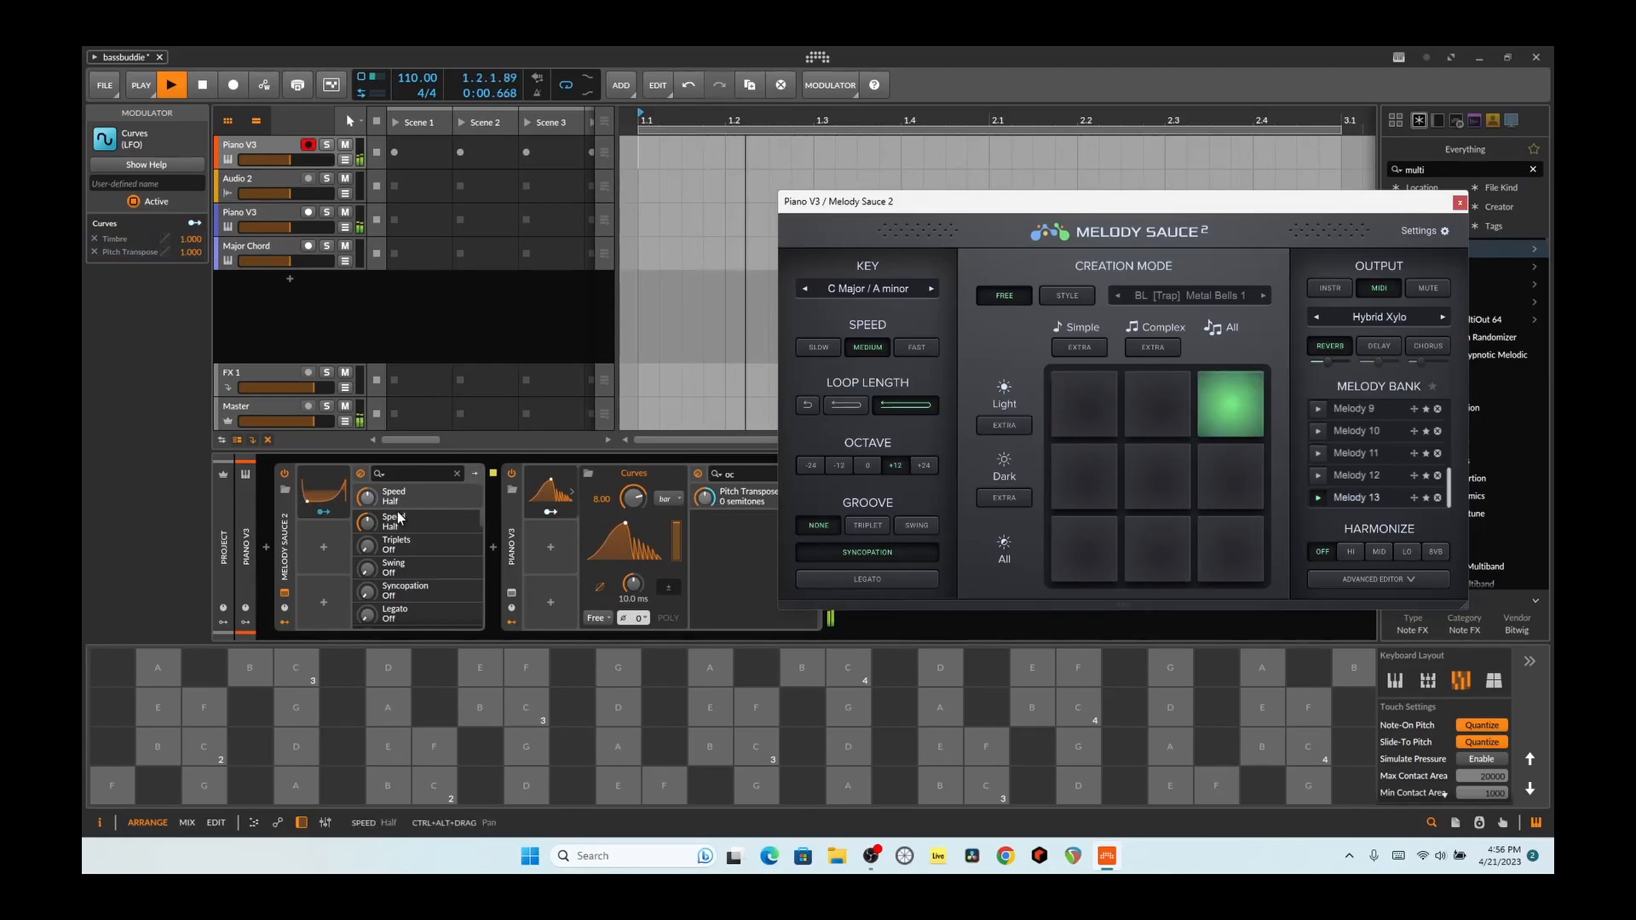
# Stop playback and filter Melody Sauce 2's device parameters by "o" to find the Transpose controls
pyautogui.scroll(-4, 419, 537)
pyautogui.scroll(4, 431, 521)
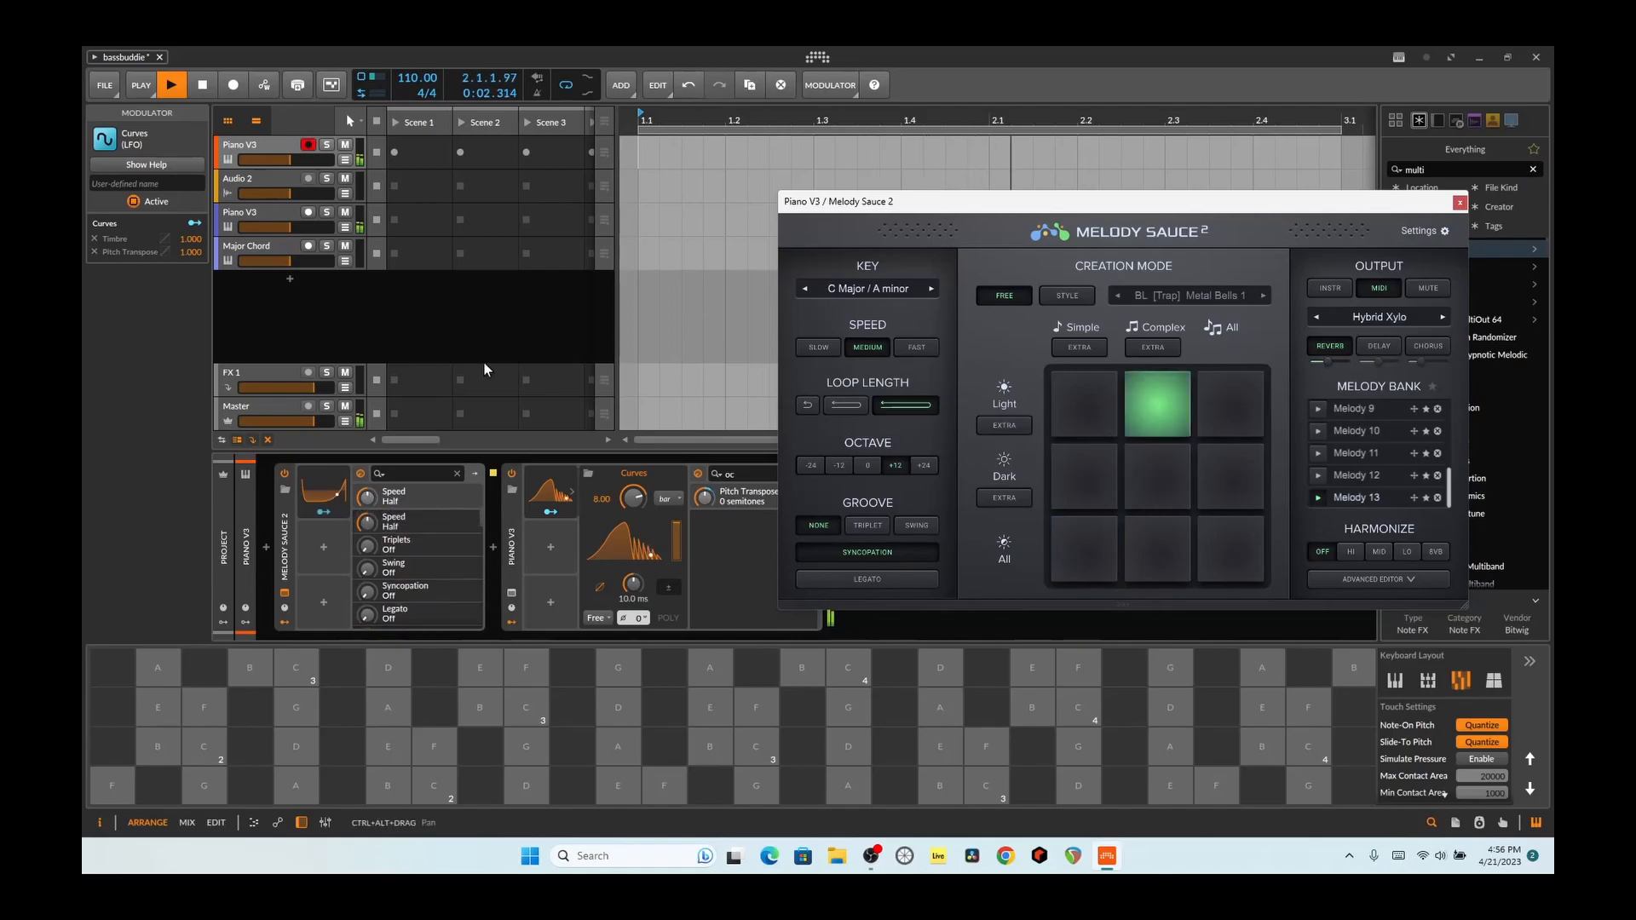
pyautogui.press('space')
pyautogui.click(414, 471)
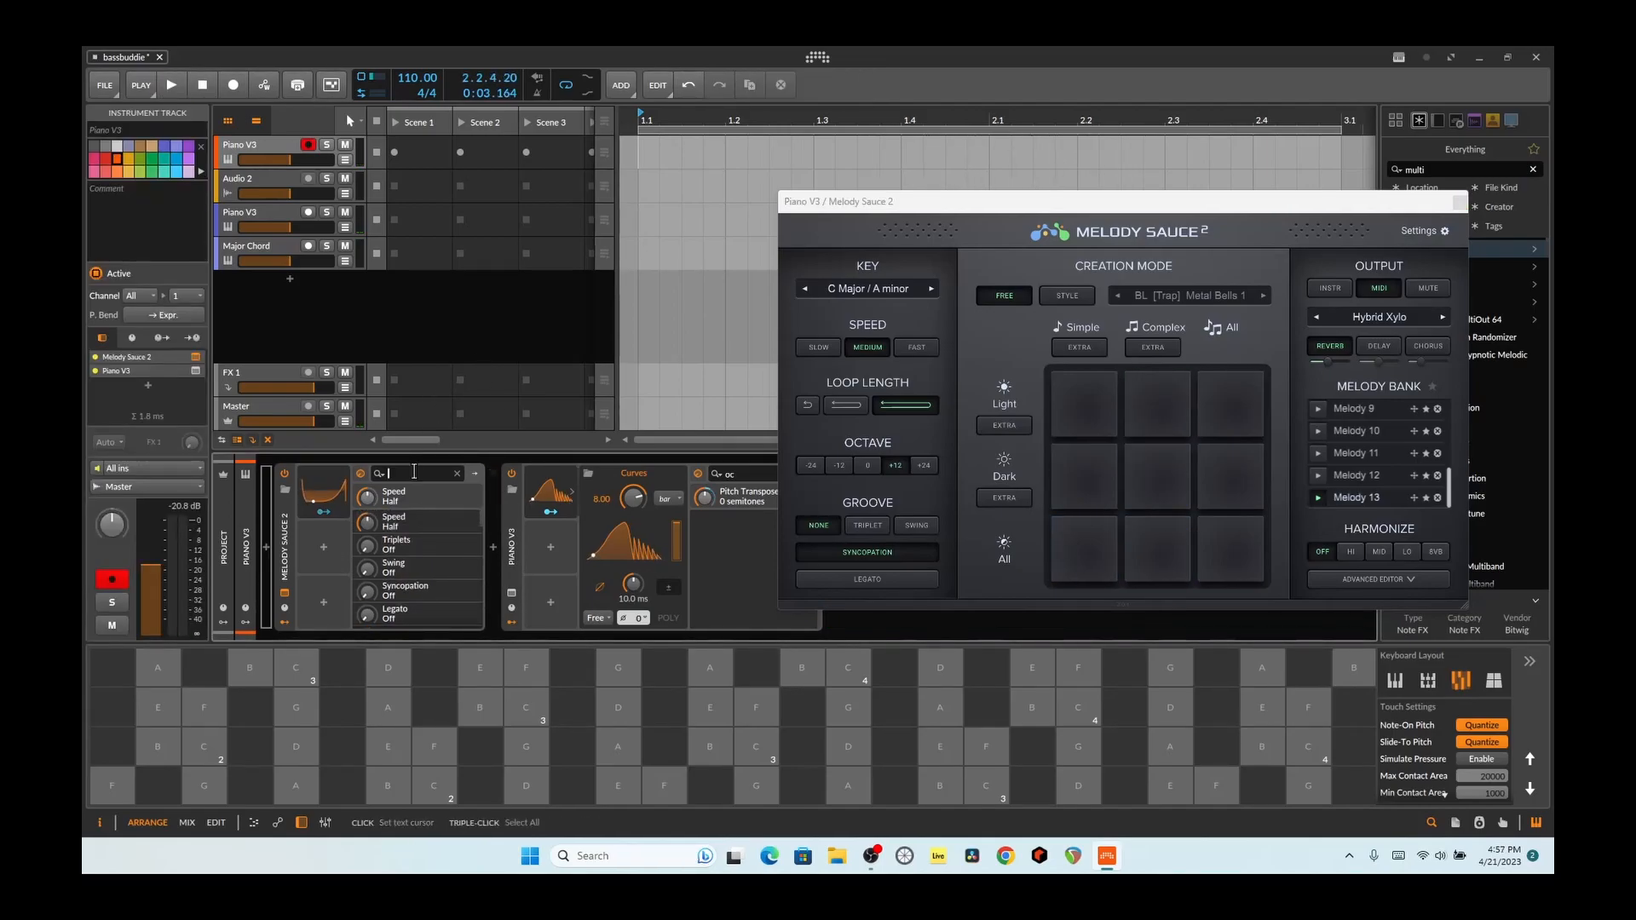
pyautogui.write('oc')
pyautogui.press('BackSpace')
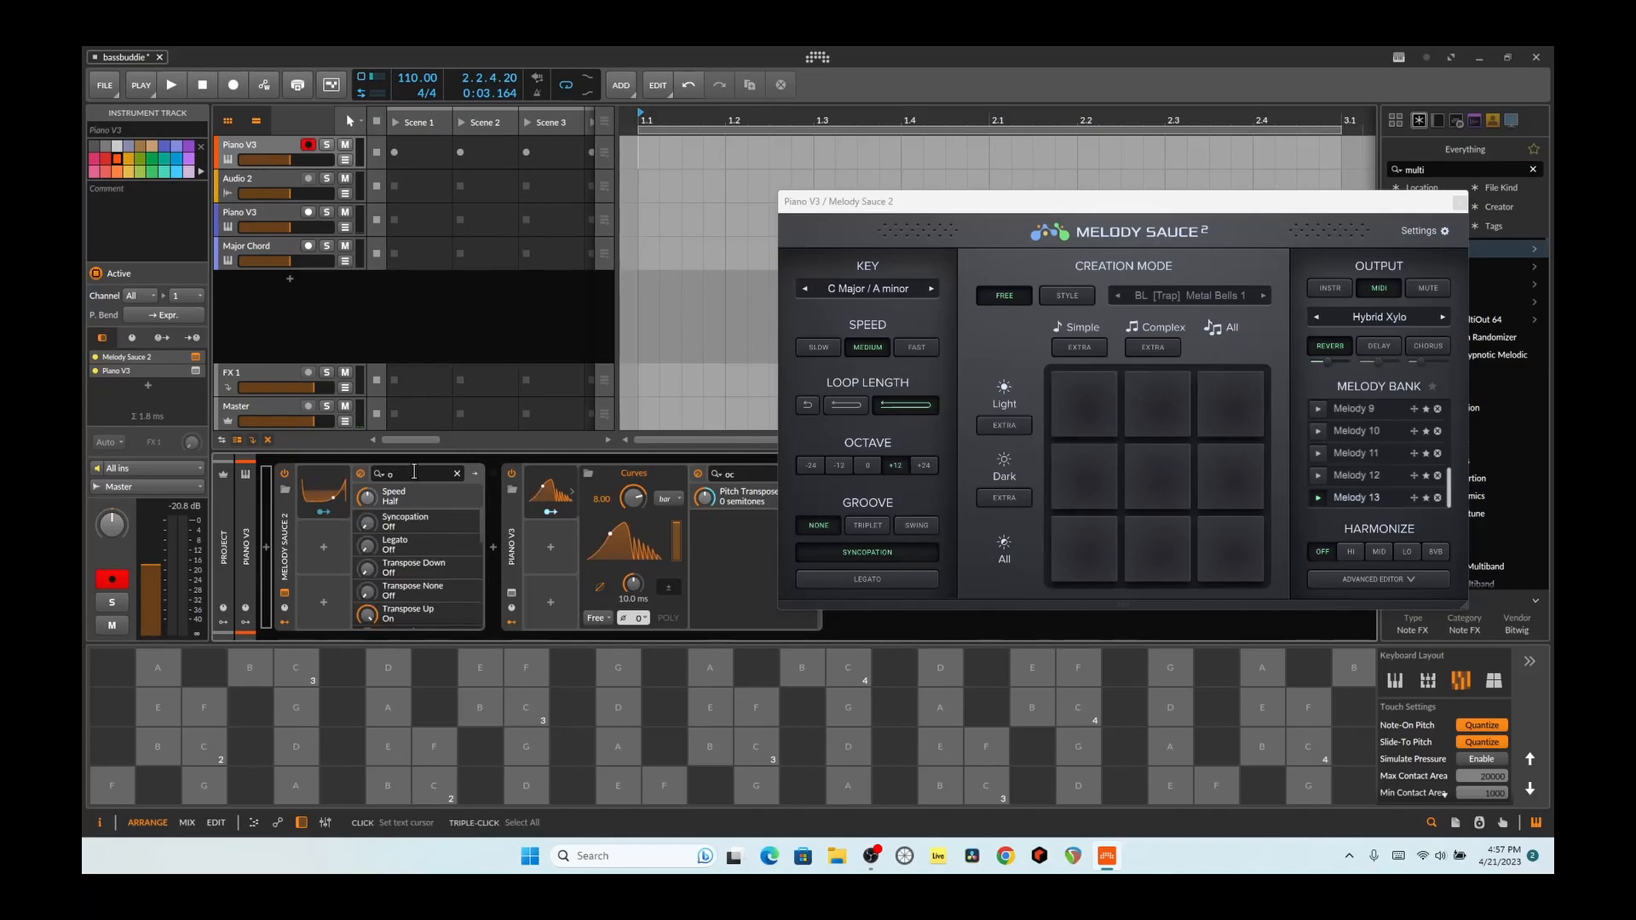
pyautogui.scroll(-2, 438, 591)
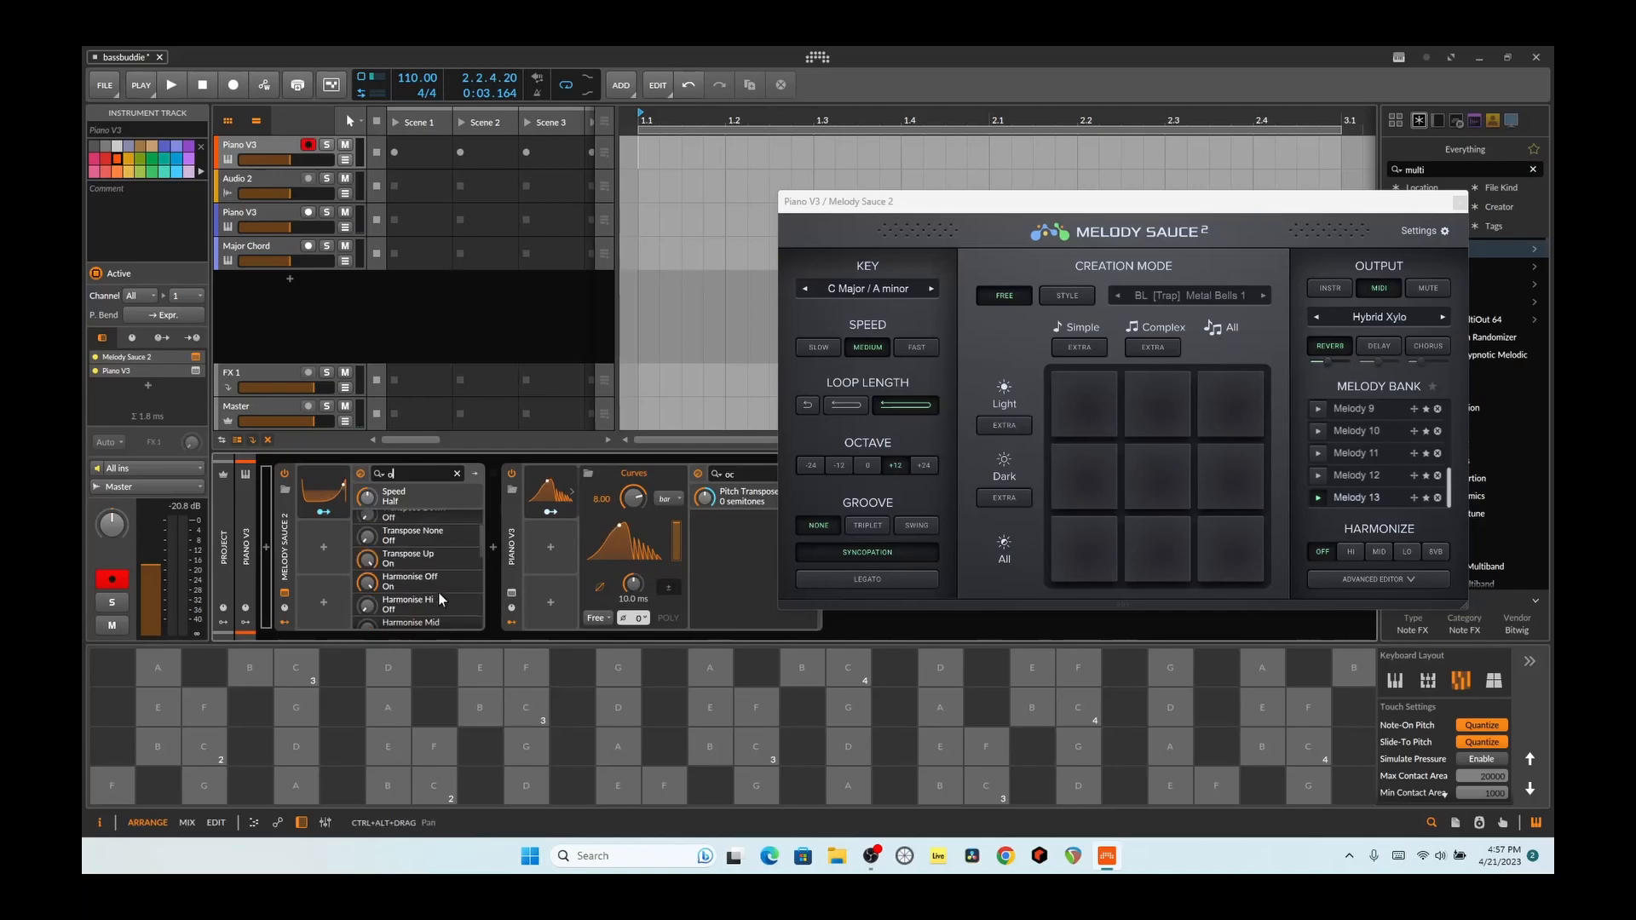
# Try turning Melody Sauce 2's Transpose Up parameter and look through the neighbouring Transpose parameters
pyautogui.click(375, 560)
pyautogui.moveTo(367, 560); pyautogui.dragTo(367, 525)
pyautogui.scroll(-3, 421, 577)
pyautogui.scroll(5, 478, 588)
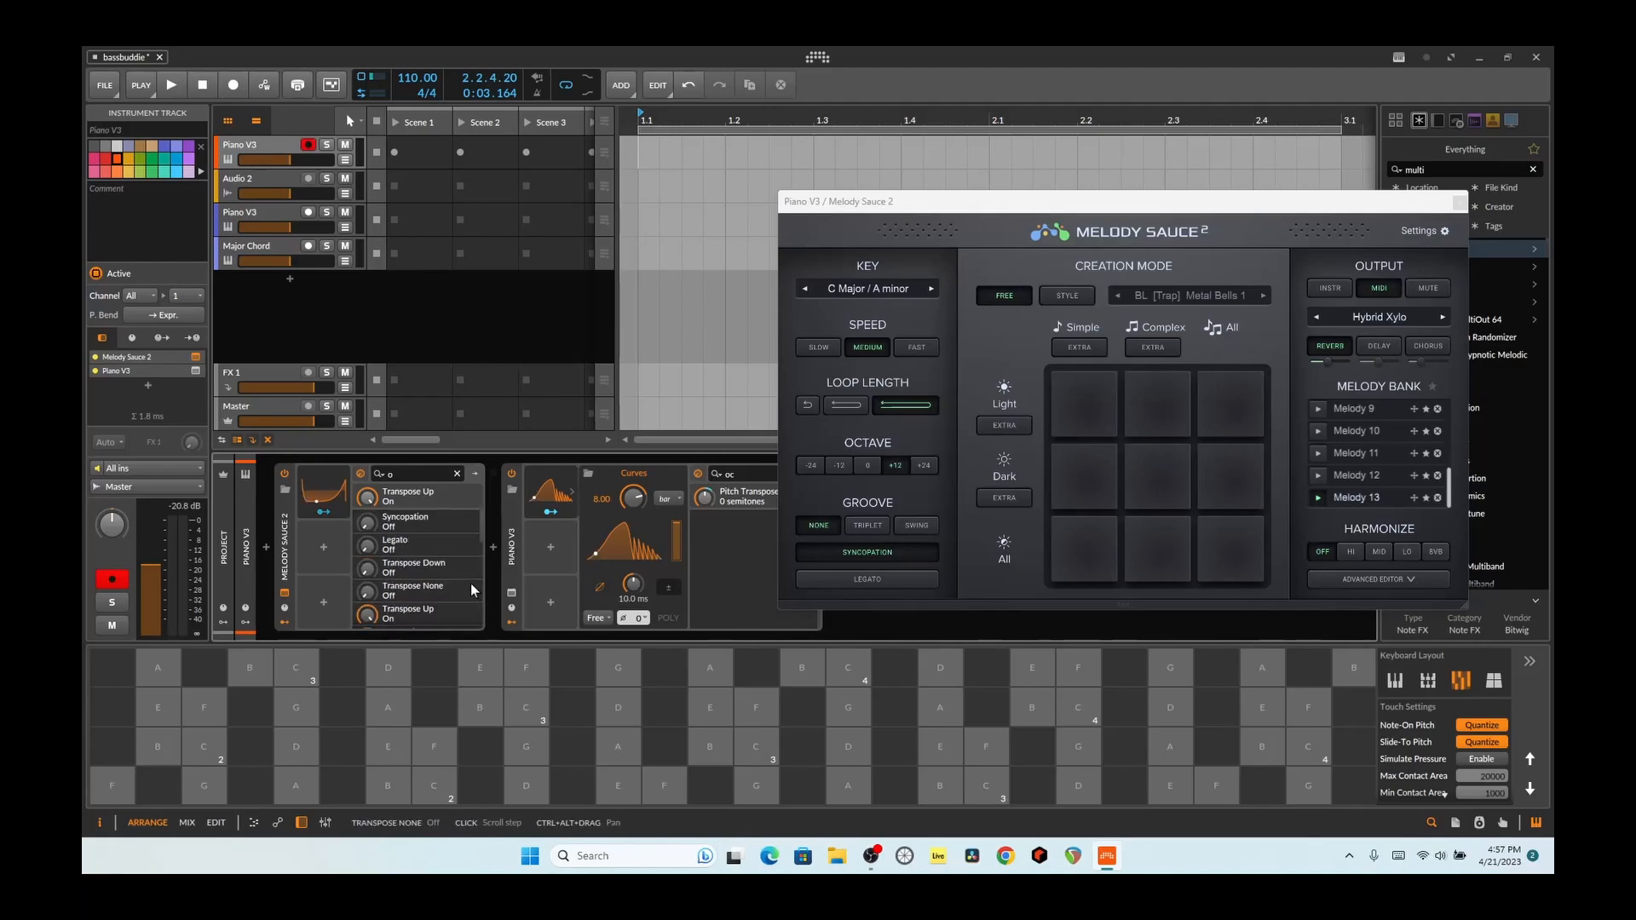
# Step Melody Sauce 2's octave through +12 and +24 and back to 0 while checking the Transpose parameters
pyautogui.click(876, 462)
pyautogui.click(897, 466)
pyautogui.click(917, 468)
pyautogui.click(896, 467)
pyautogui.click(863, 467)
pyautogui.scroll(-3, 376, 574)
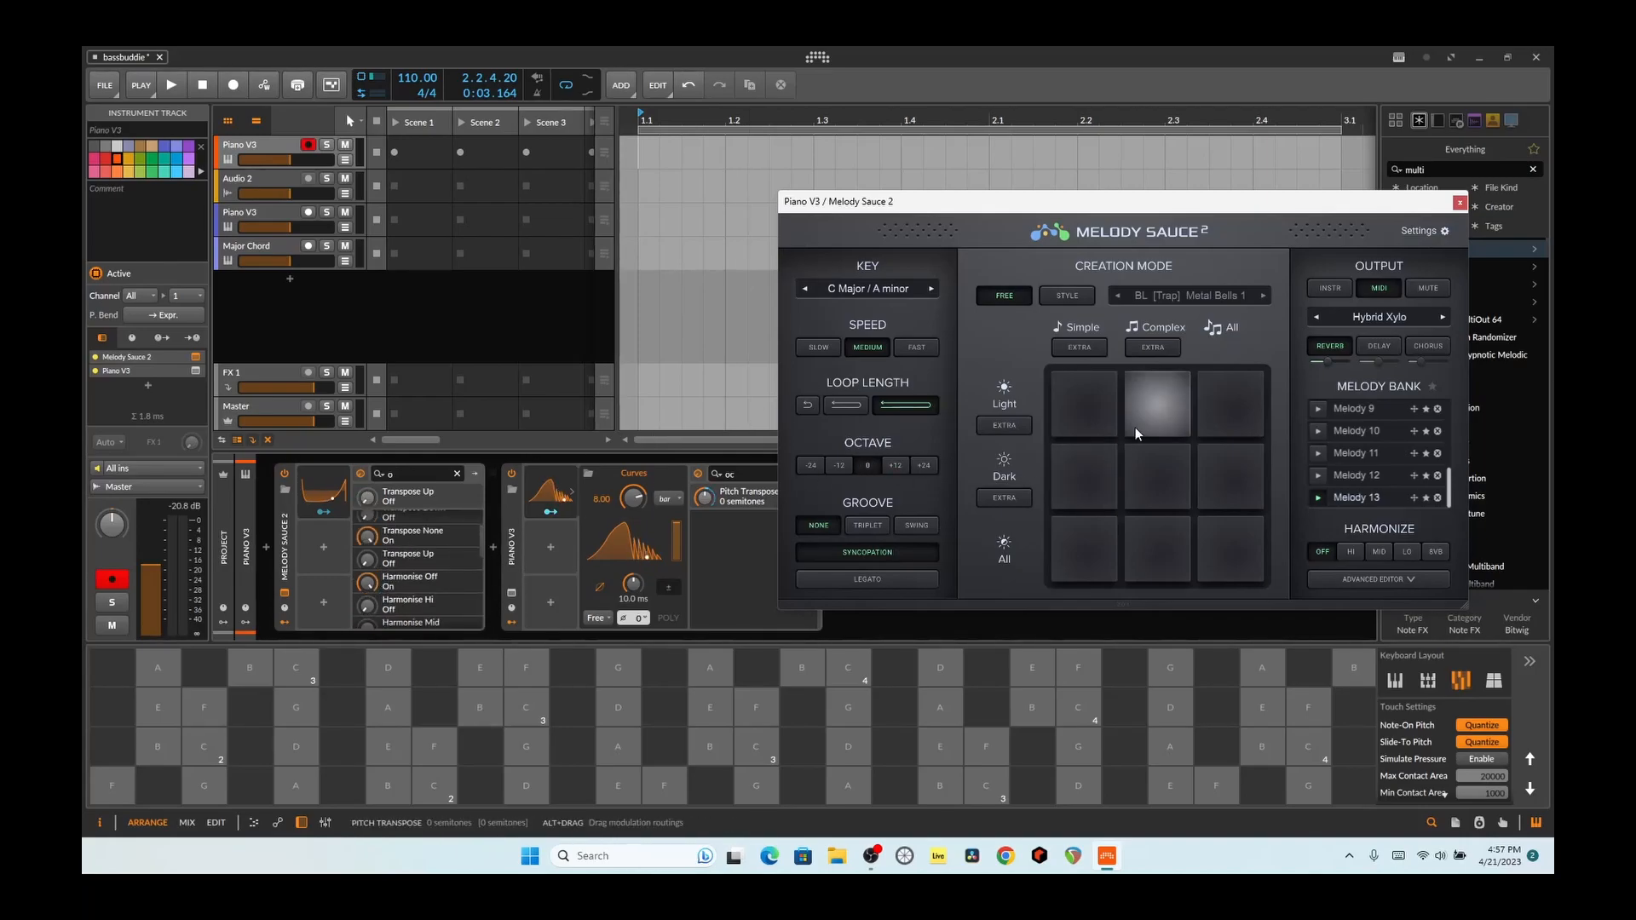
# Switch Melody Sauce 2's octave to +24, return it to 0 and play test notes on the on-screen keyboard
pyautogui.click(923, 467)
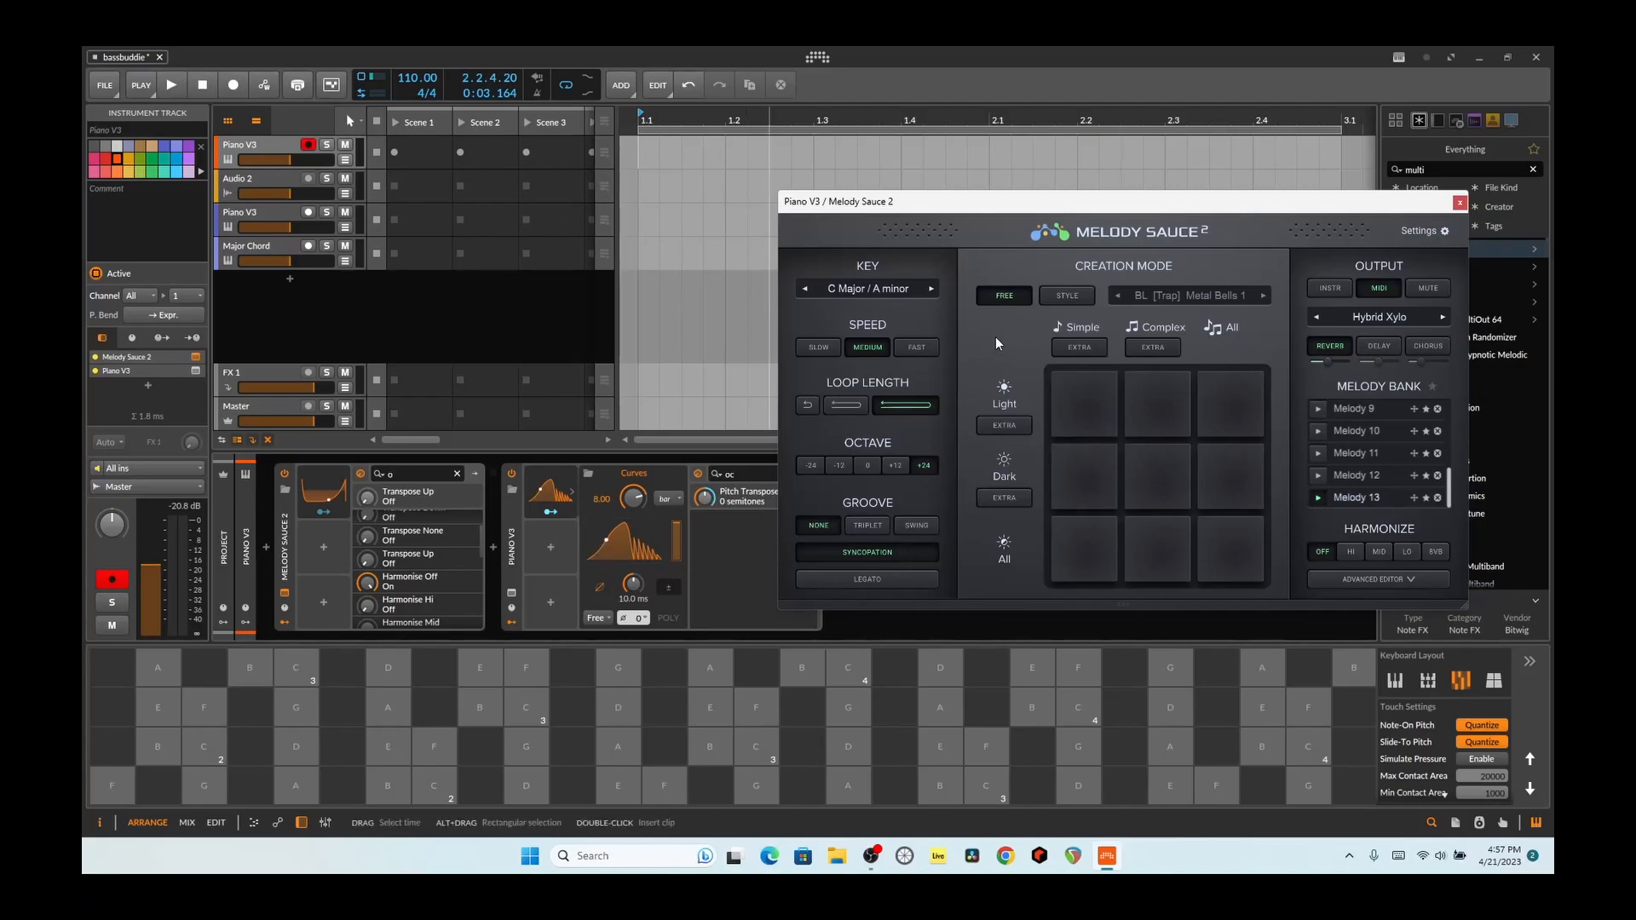
pyautogui.click(869, 468)
pyautogui.click(848, 707)
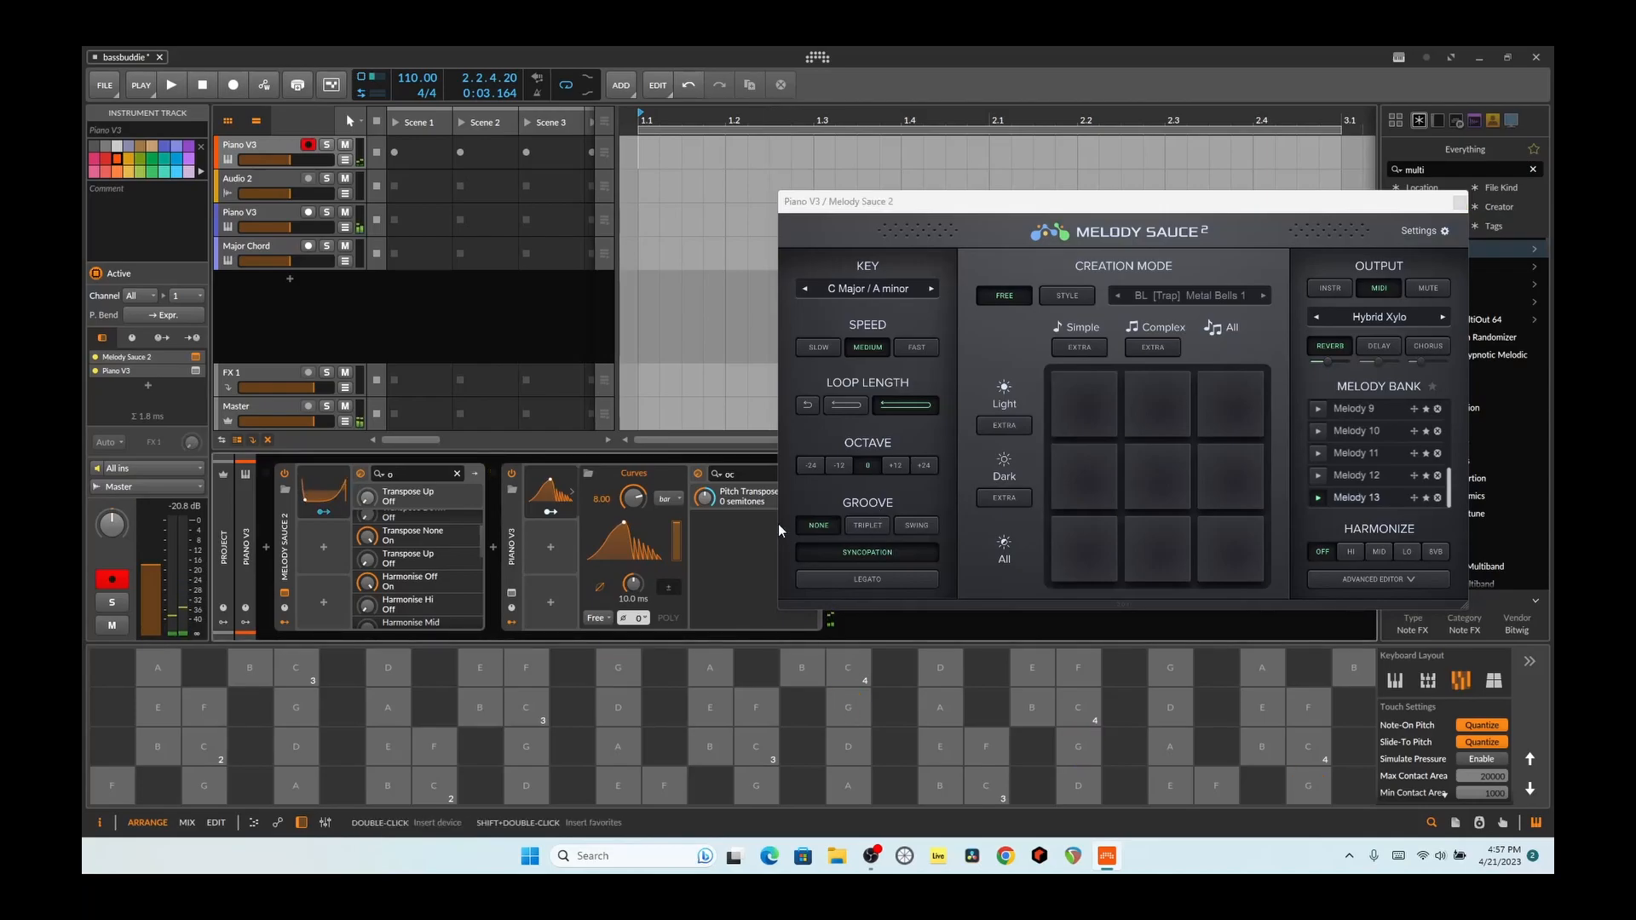
pyautogui.click(939, 705)
# Set Melody Sauce 2's octave to +12 and close its plugin window
pyautogui.click(894, 469)
pyautogui.moveTo(993, 207); pyautogui.dragTo(772, 193)
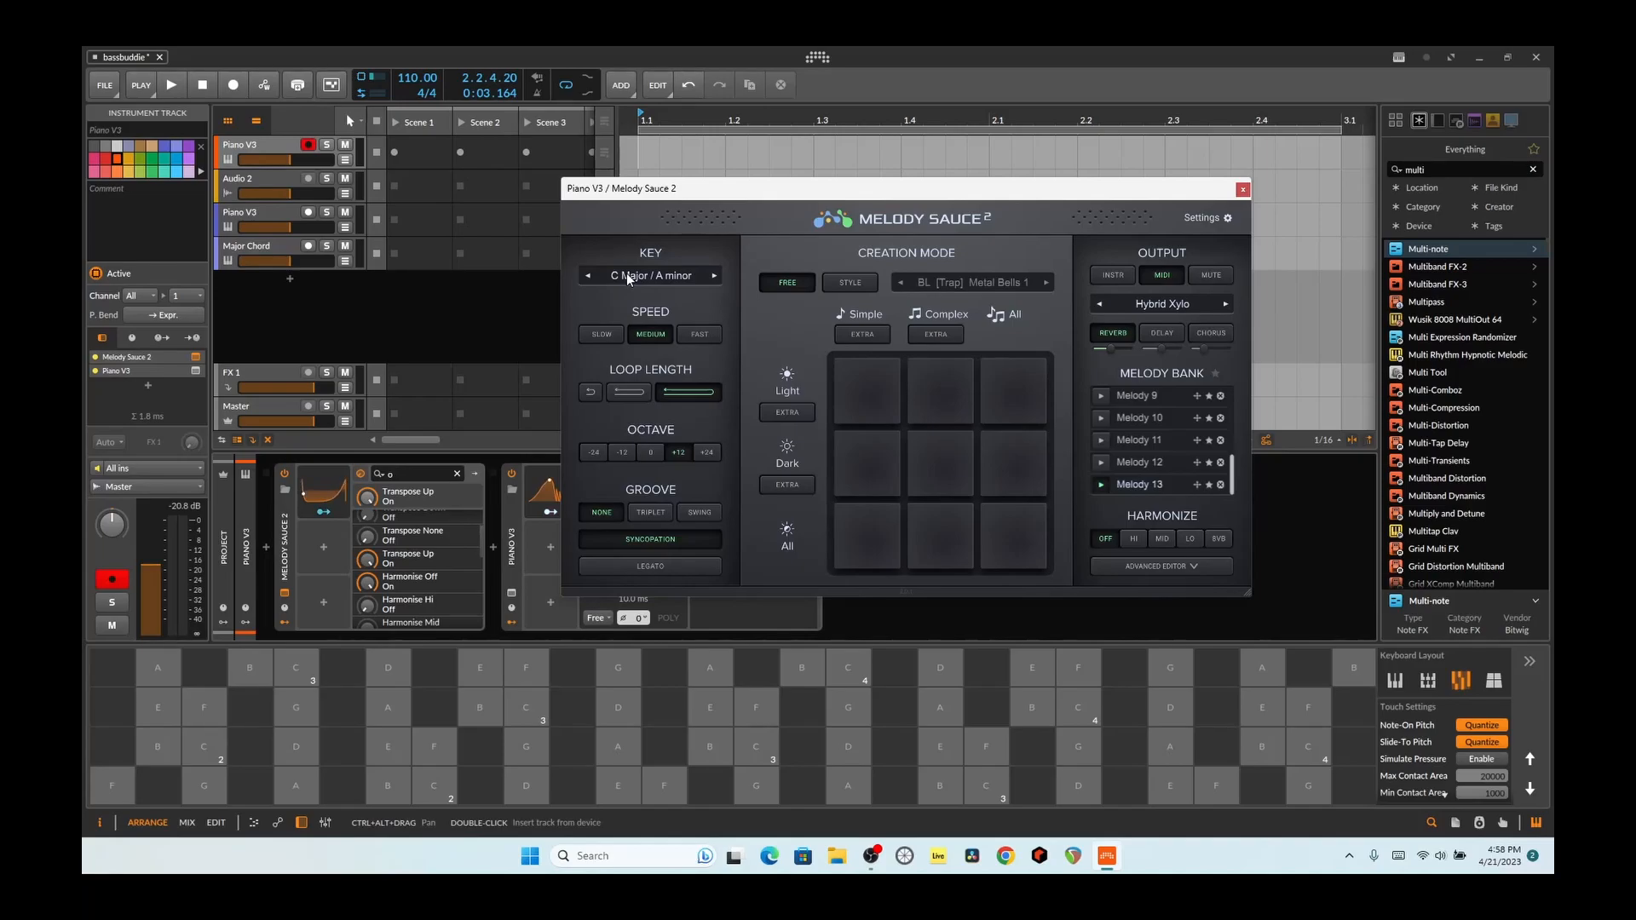
pyautogui.click(1244, 190)
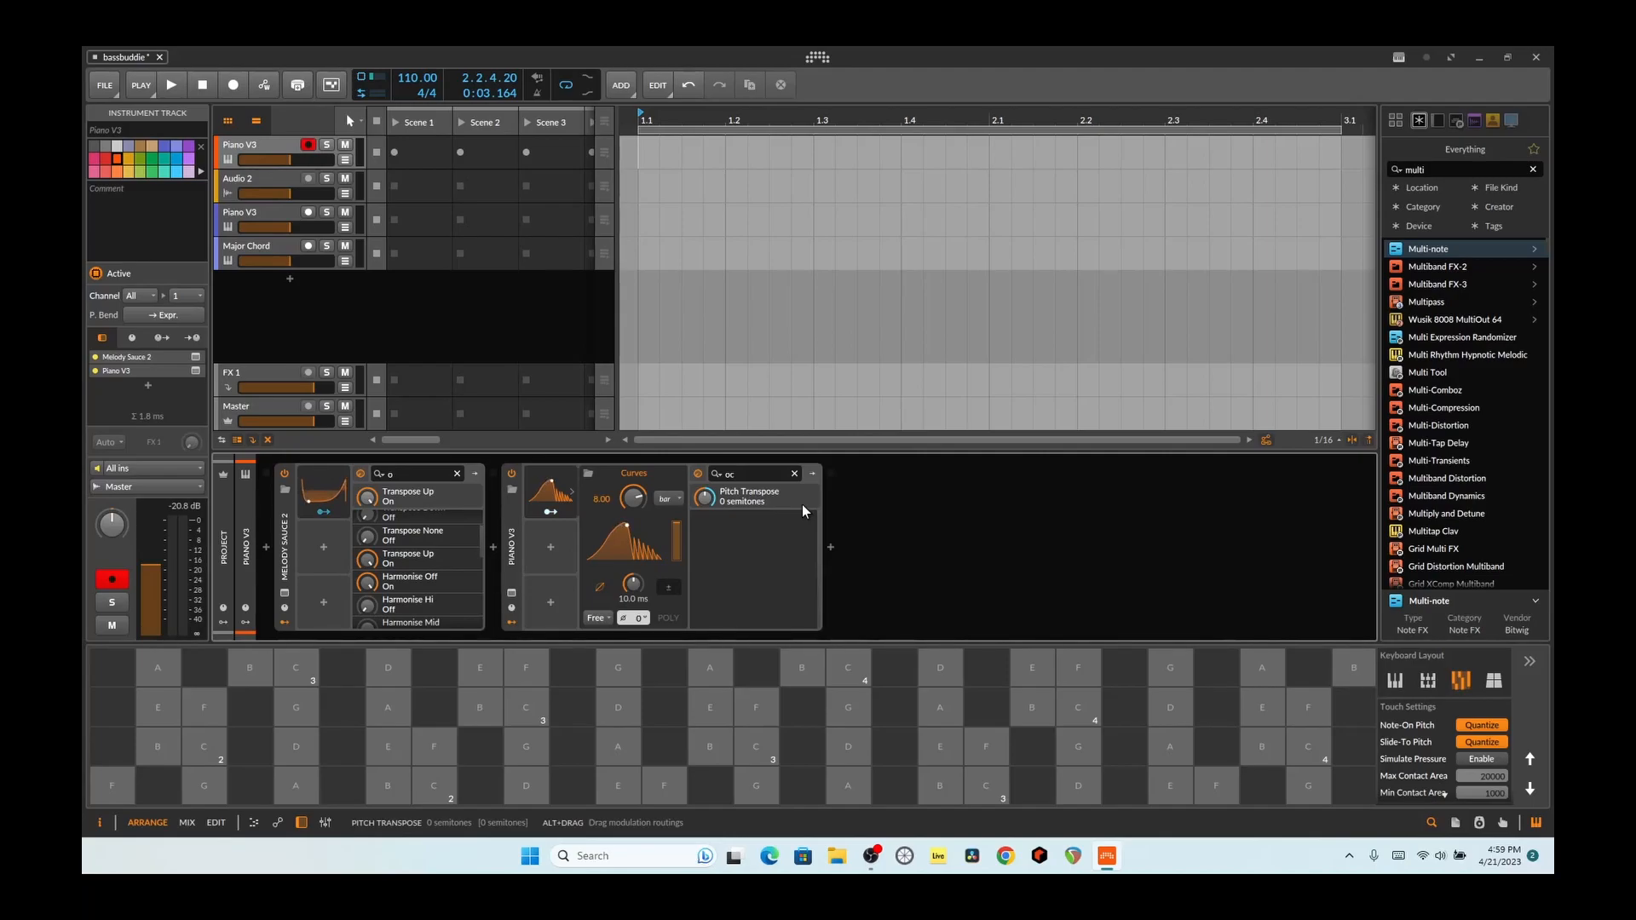
# Open both Note Grids on the lower Piano V3 track and examine the second patch's LFO, Transpose, Chance and Pitch Quantize modules
pyautogui.click(258, 213)
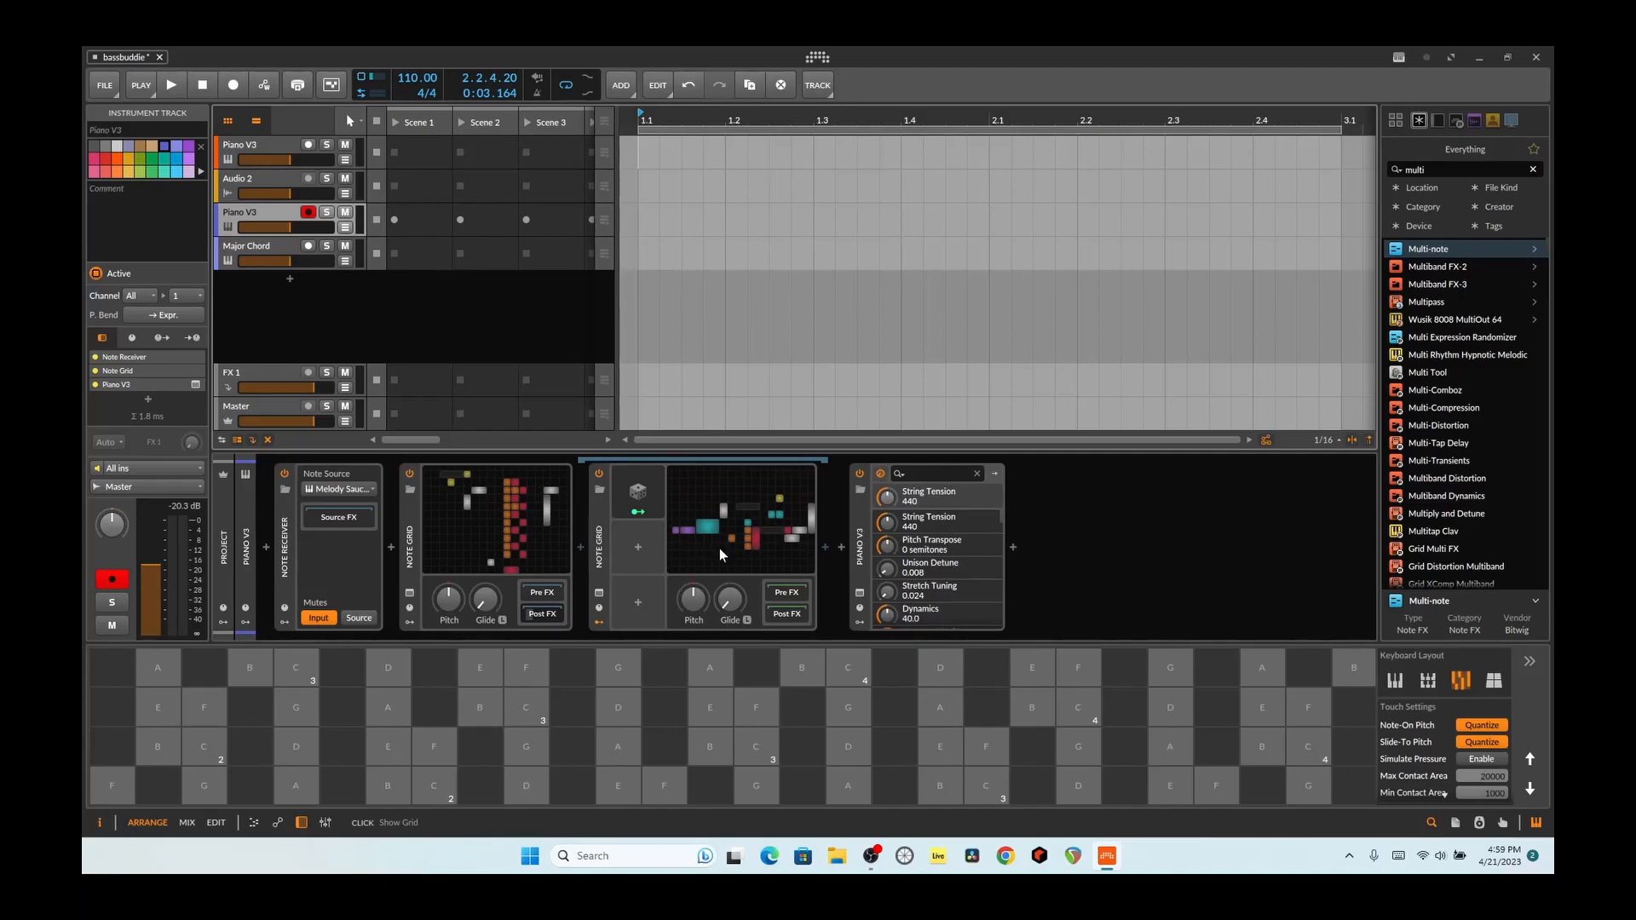
pyautogui.click(532, 548)
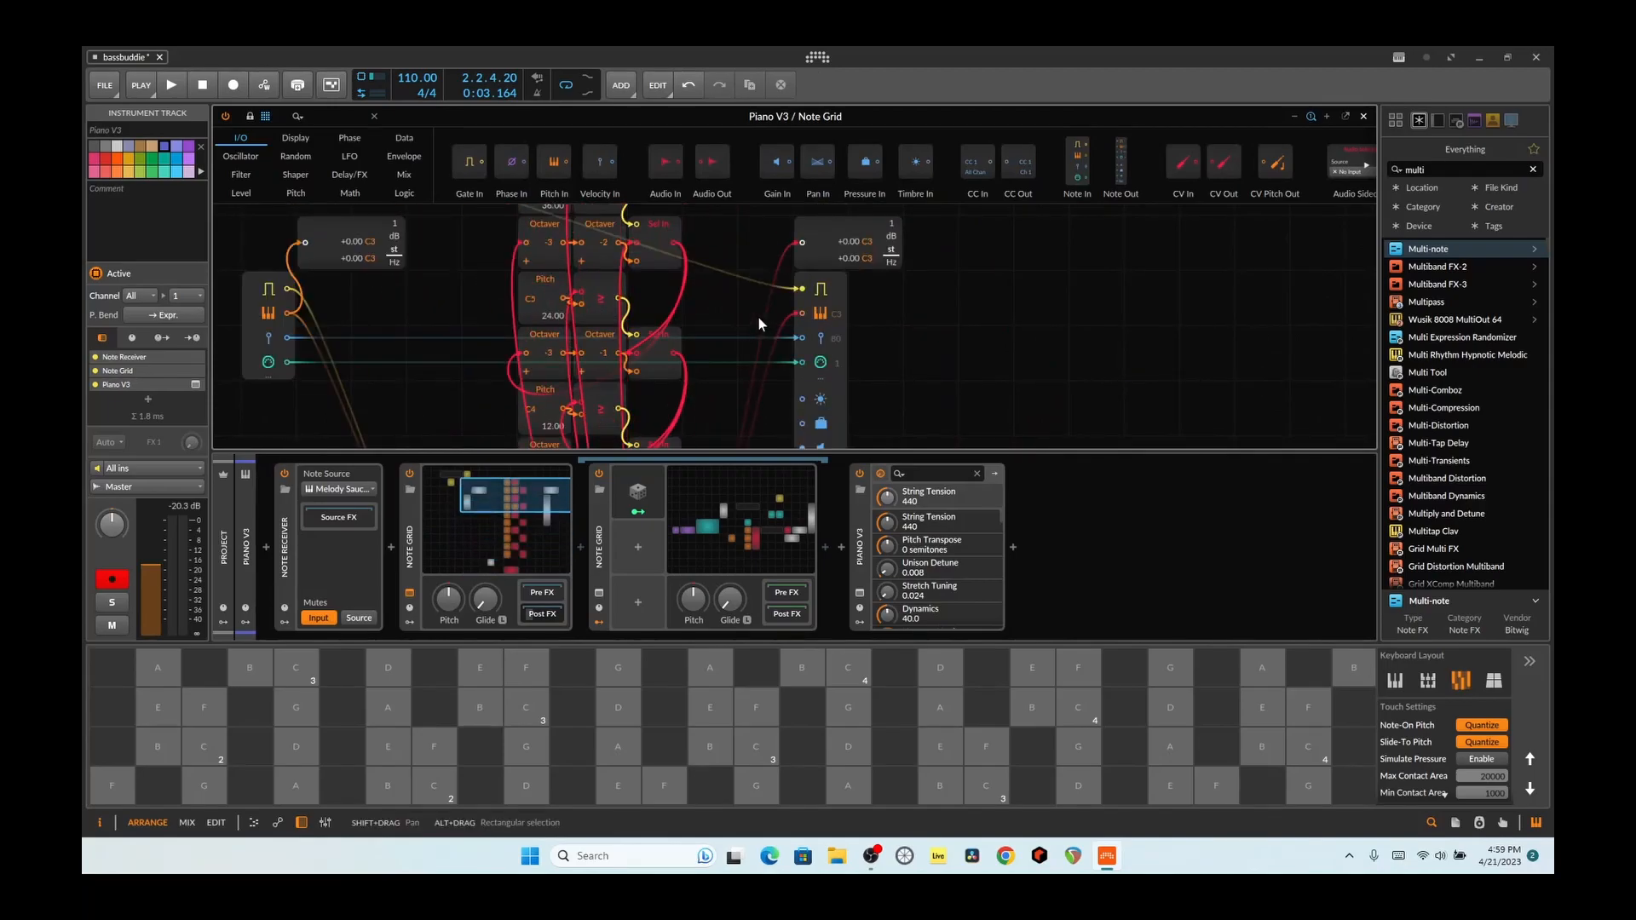
pyautogui.click(602, 545)
pyautogui.click(707, 560)
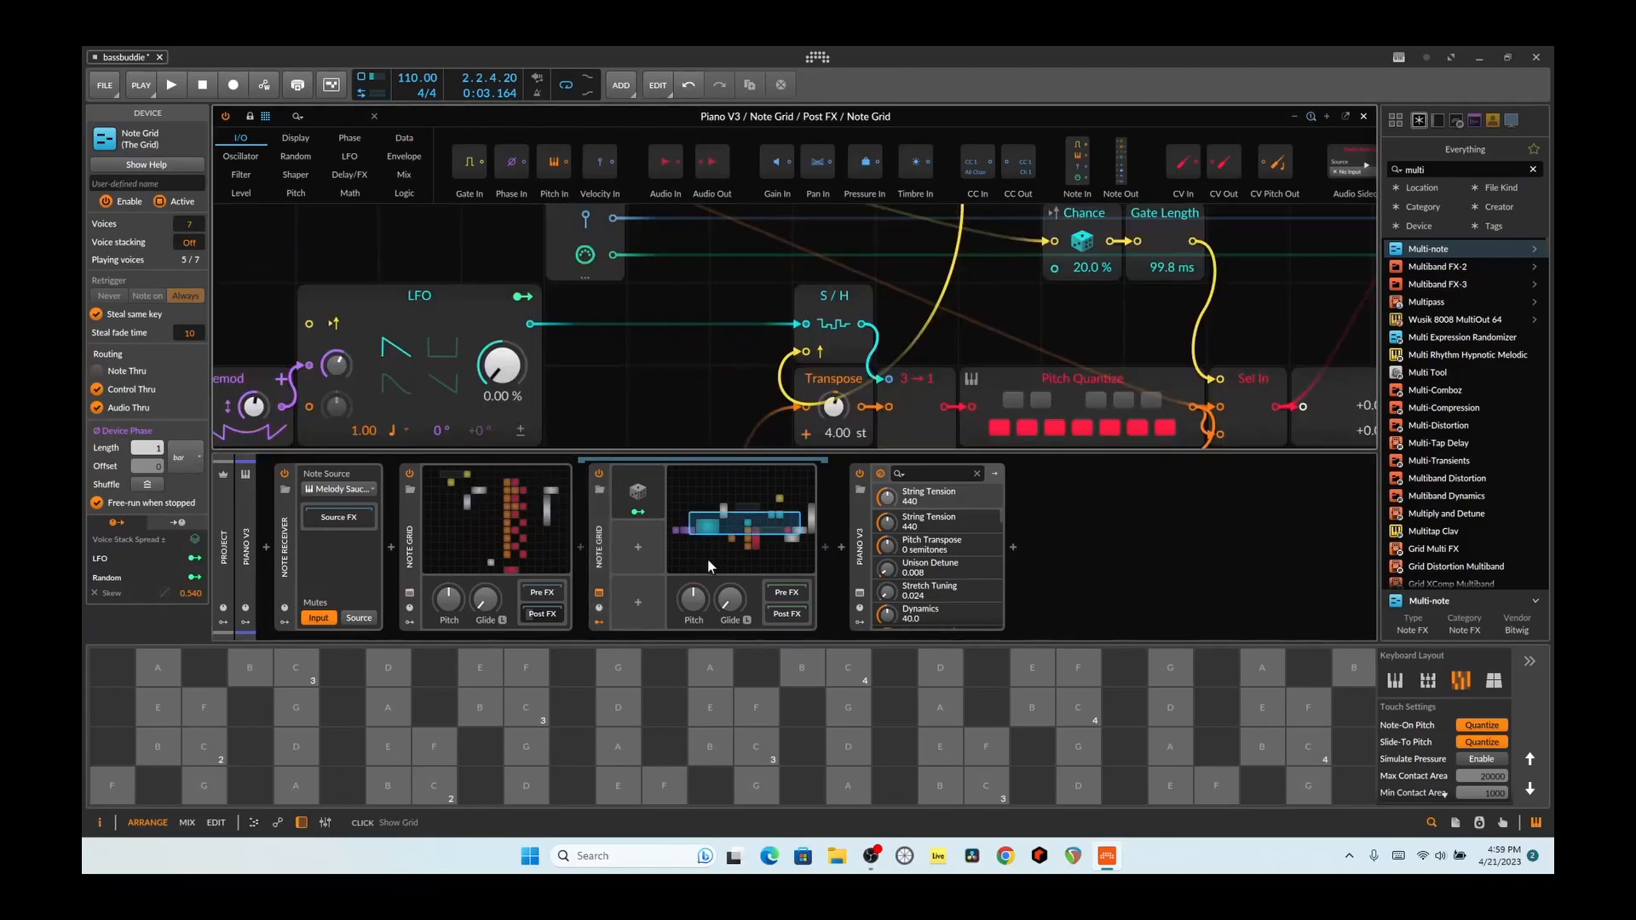
pyautogui.moveTo(730, 474); pyautogui.dragTo(719, 528)
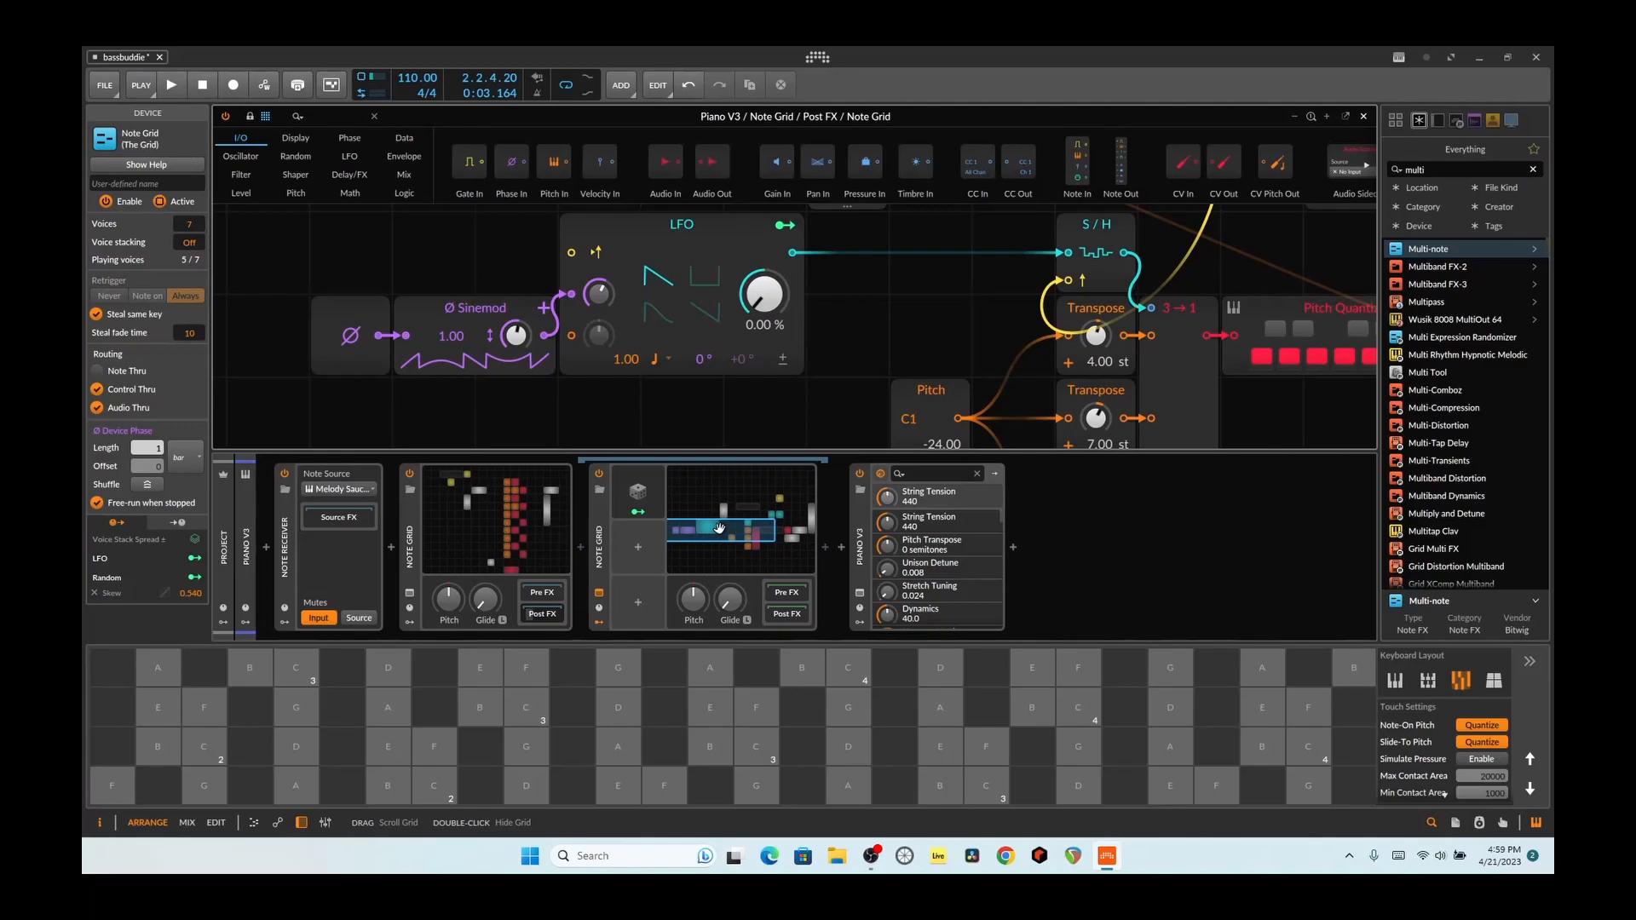
pyautogui.scroll(-2, 932, 400)
pyautogui.scroll(1, 931, 374)
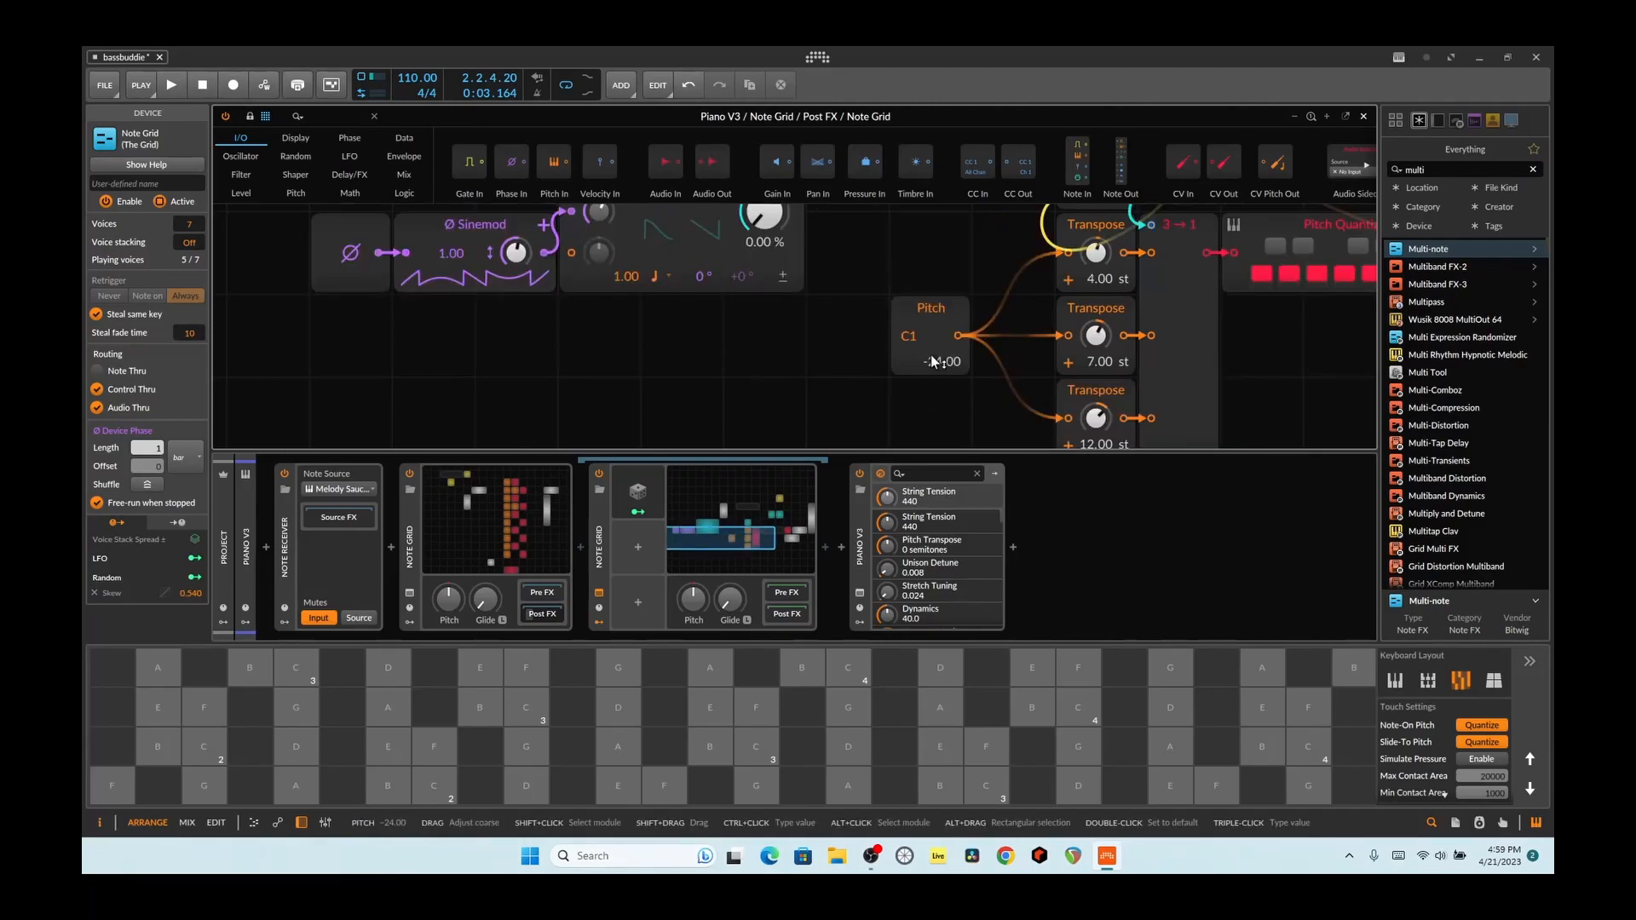
pyautogui.moveTo(807, 433); pyautogui.dragTo(434, 428)
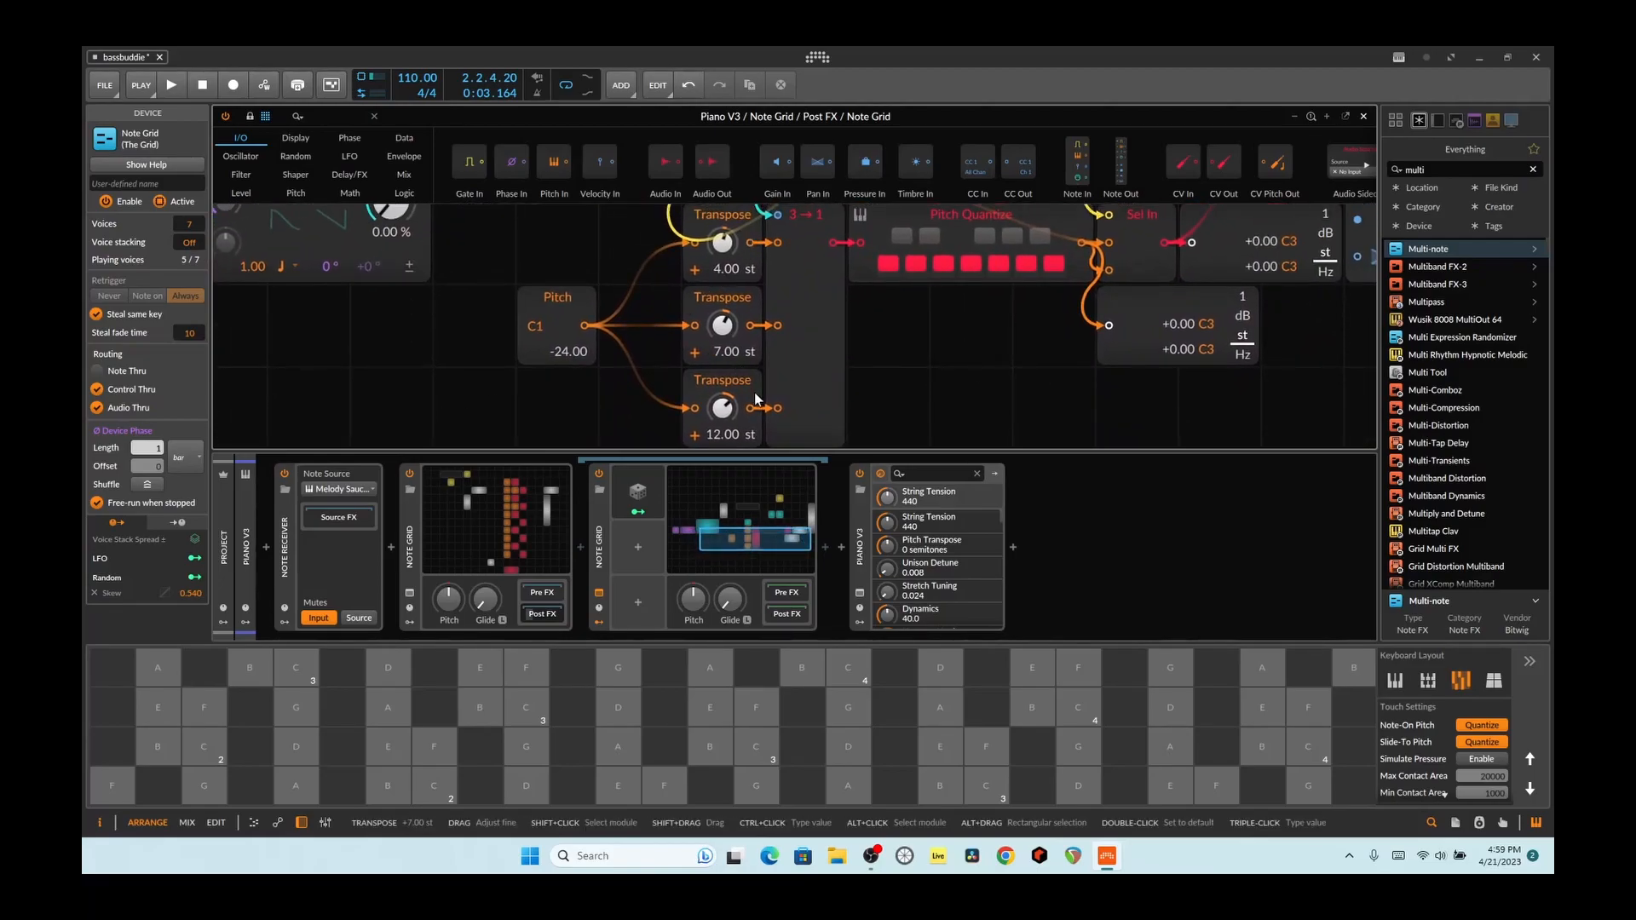
pyautogui.moveTo(966, 353); pyautogui.dragTo(868, 591)
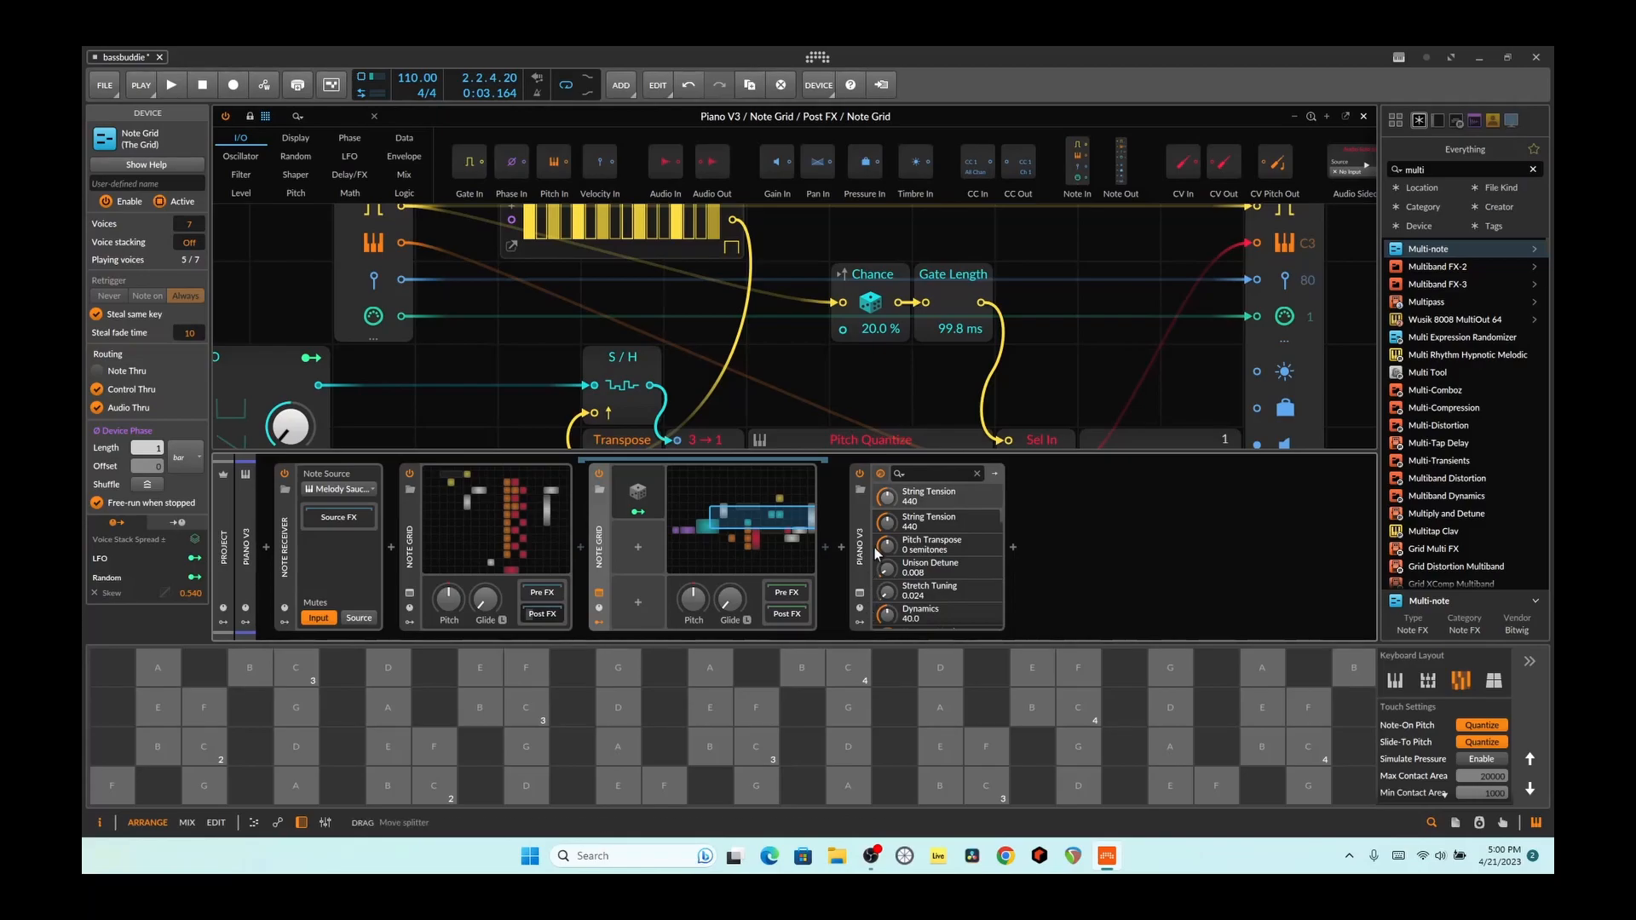
pyautogui.moveTo(1049, 301); pyautogui.dragTo(1036, 105)
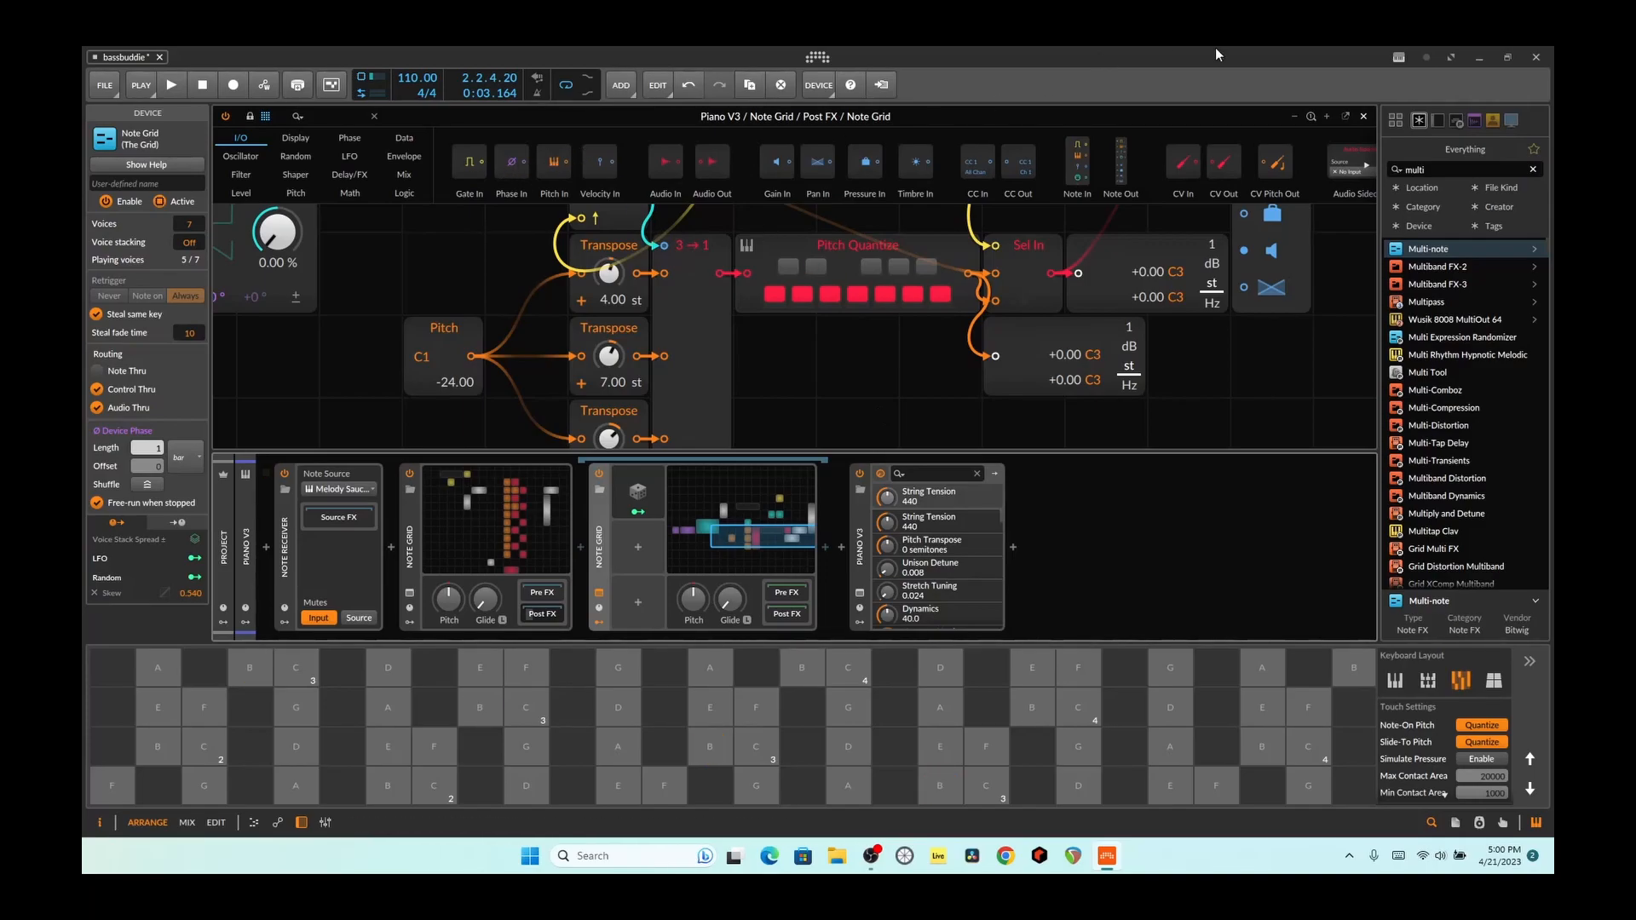
# Close the Note Grid patch and select the upper Piano V3 track that holds Melody Sauce 2
pyautogui.click(1361, 118)
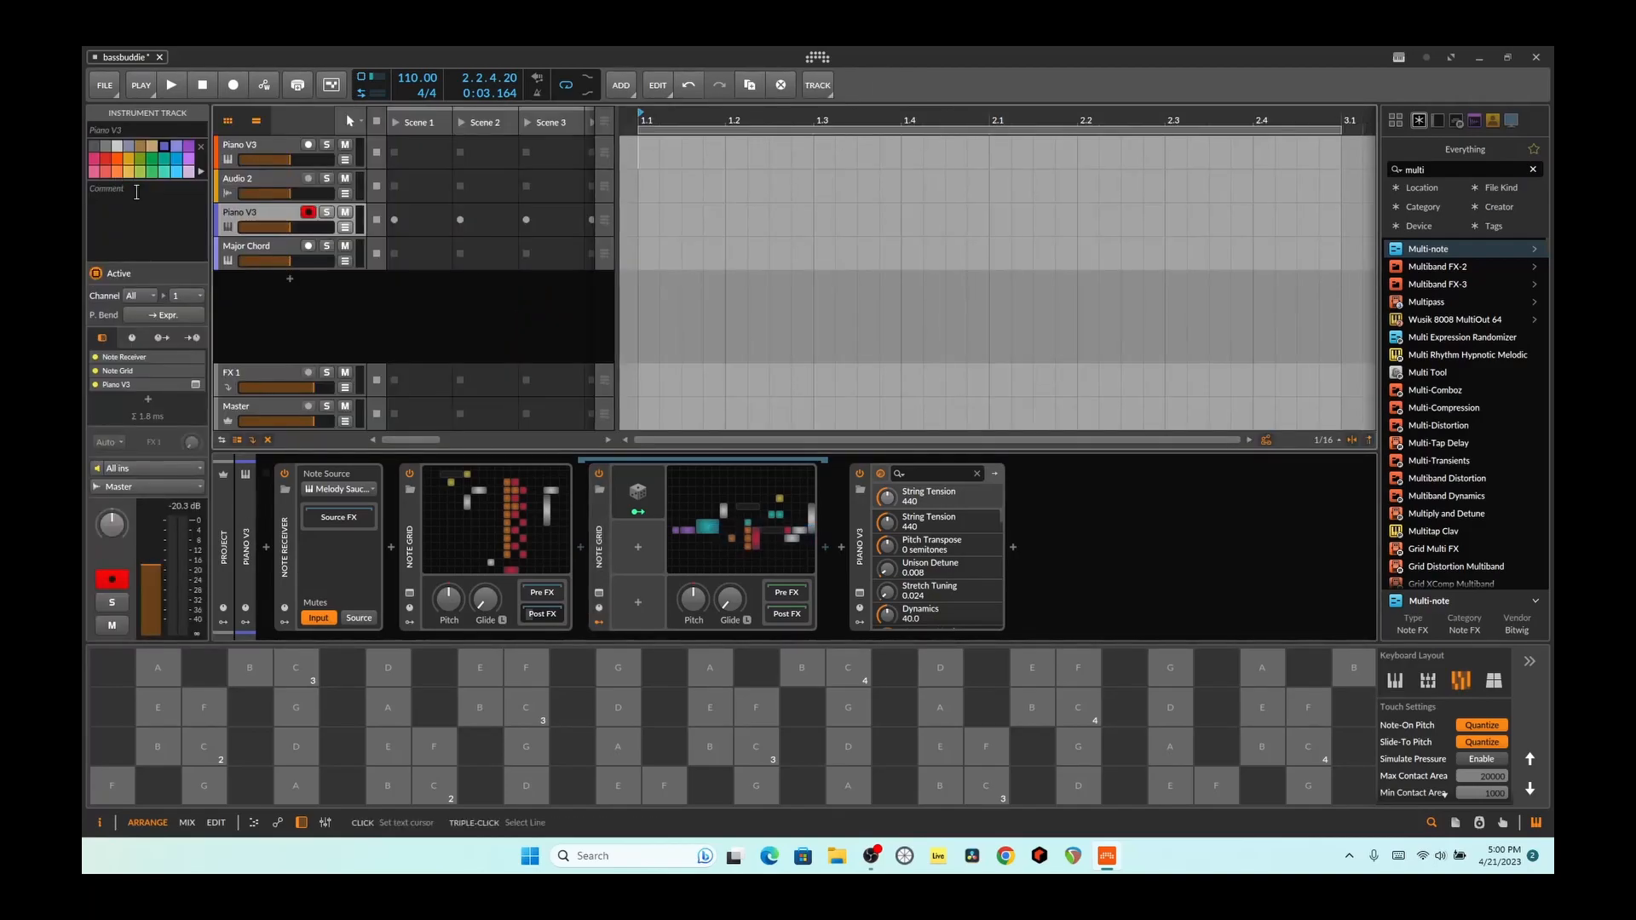
pyautogui.click(259, 145)
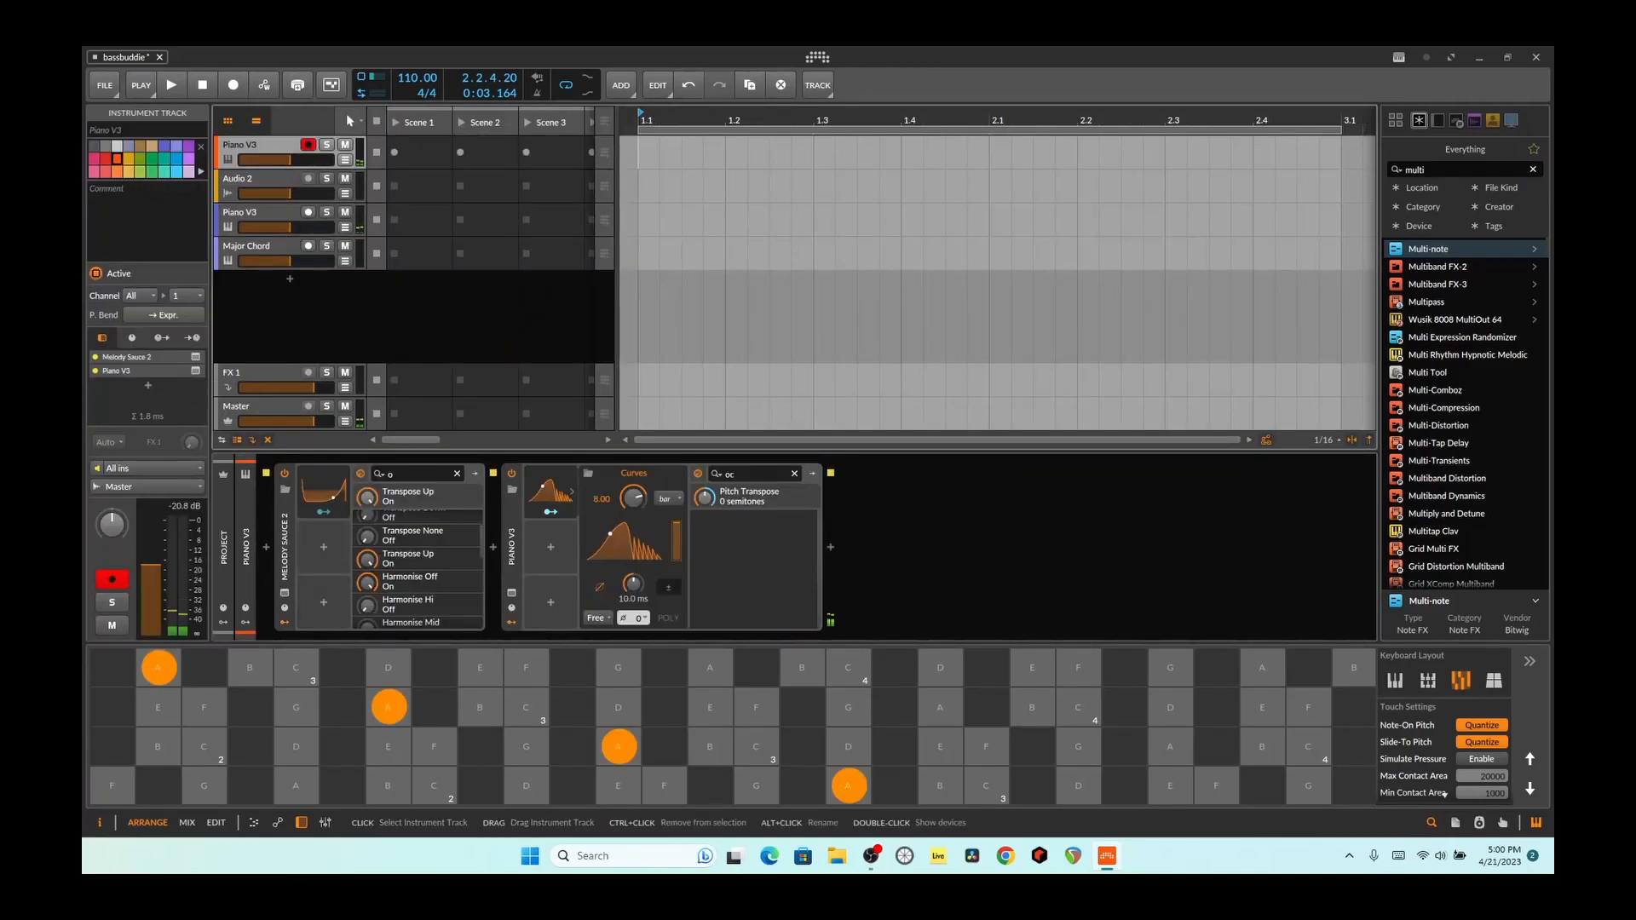